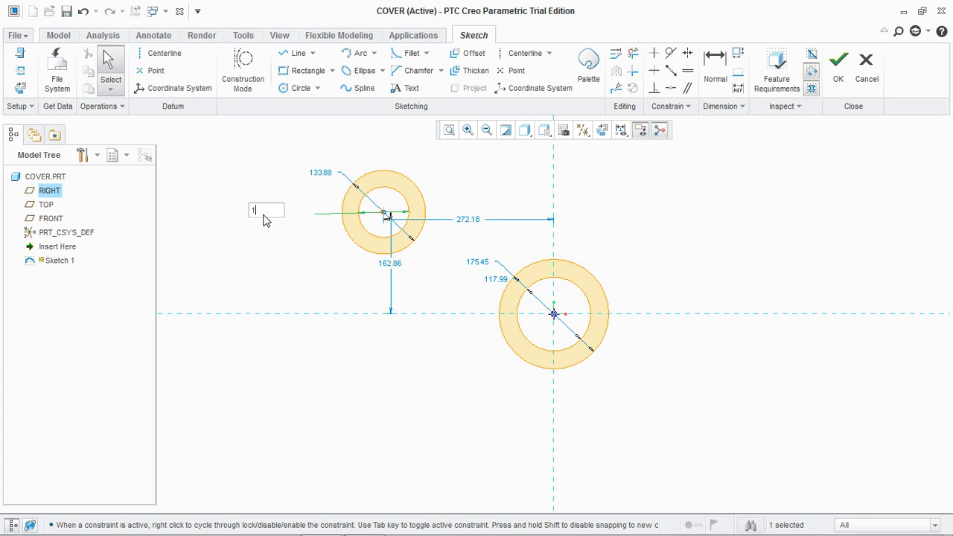
Step: Set the upper ring's inner circle diameter to 16 and its outer circle diameter to 28
type("6")
key("Return")
left_click(357, 524)
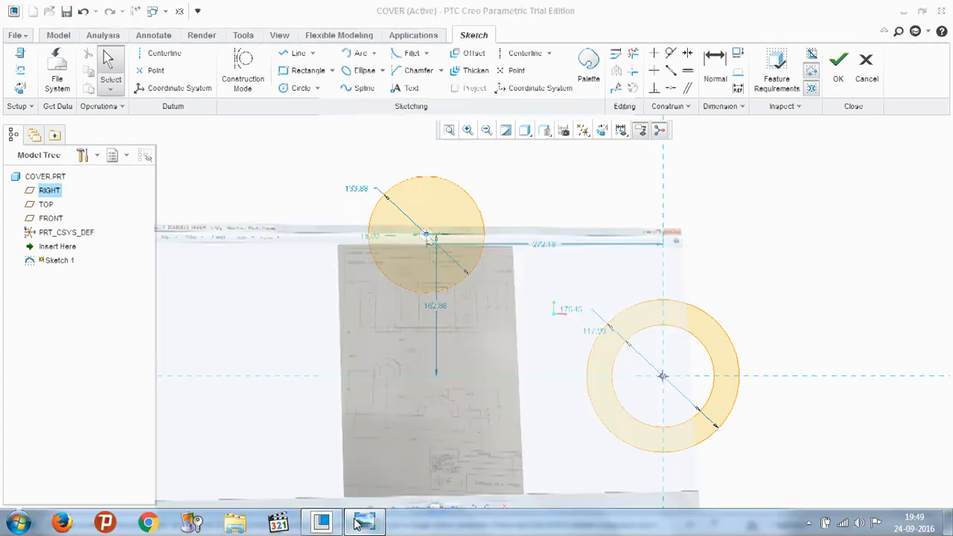
left_click(356, 523)
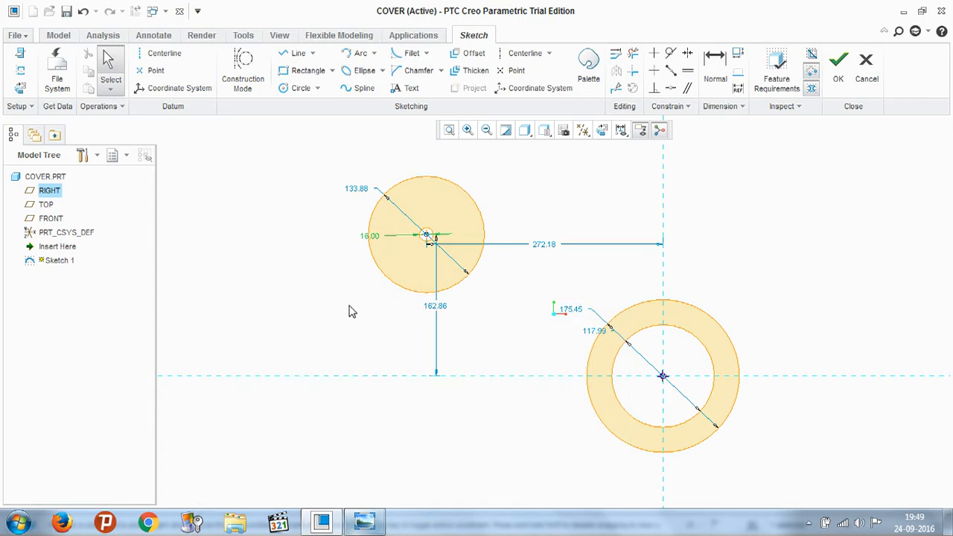
double_click(357, 190)
type("28")
key("Return")
Step: Following the reference drawing, set the diameters of the two concentric circles at the origin to 28 inner and 42 outer
left_click(365, 523)
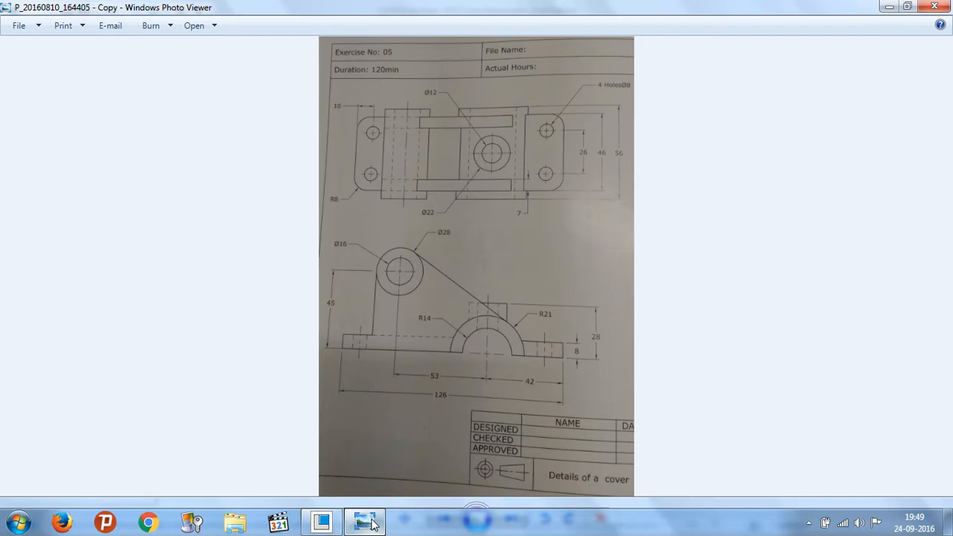
left_click(372, 524)
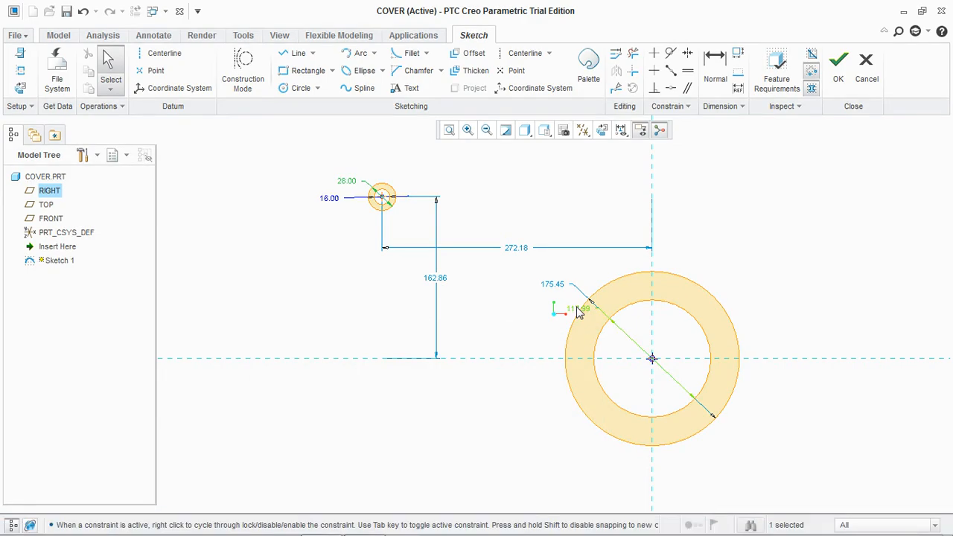
type("28")
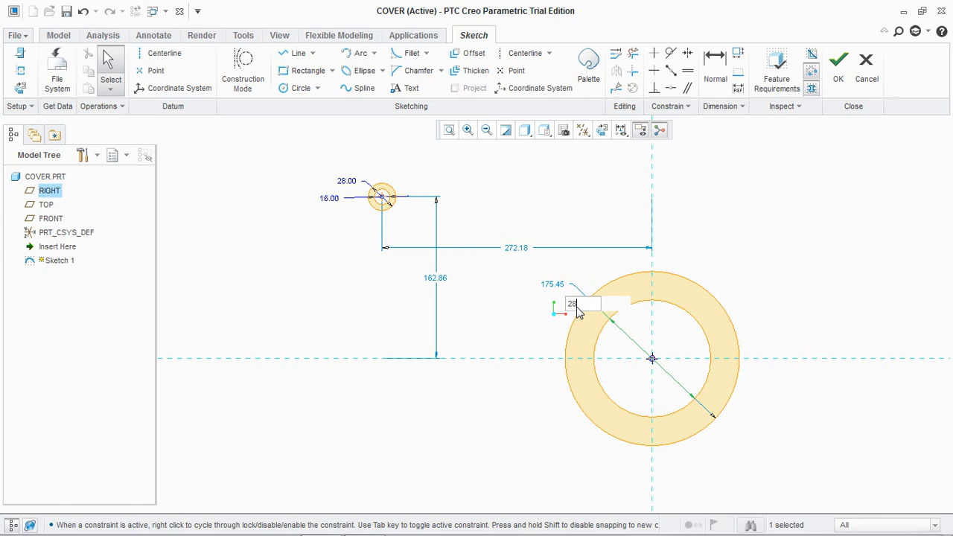
key("Return")
left_click(369, 522)
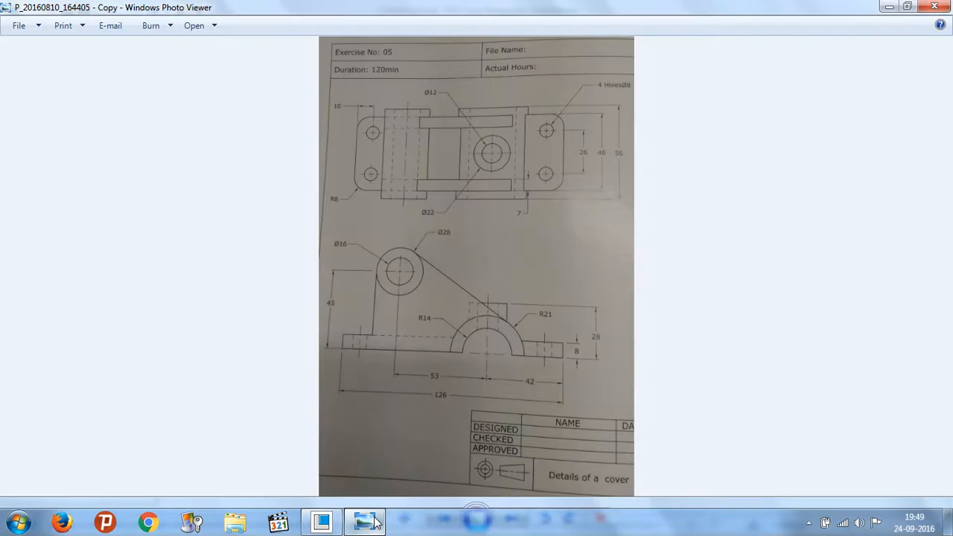
left_click(375, 524)
double_click(553, 287)
type("42")
key("Return")
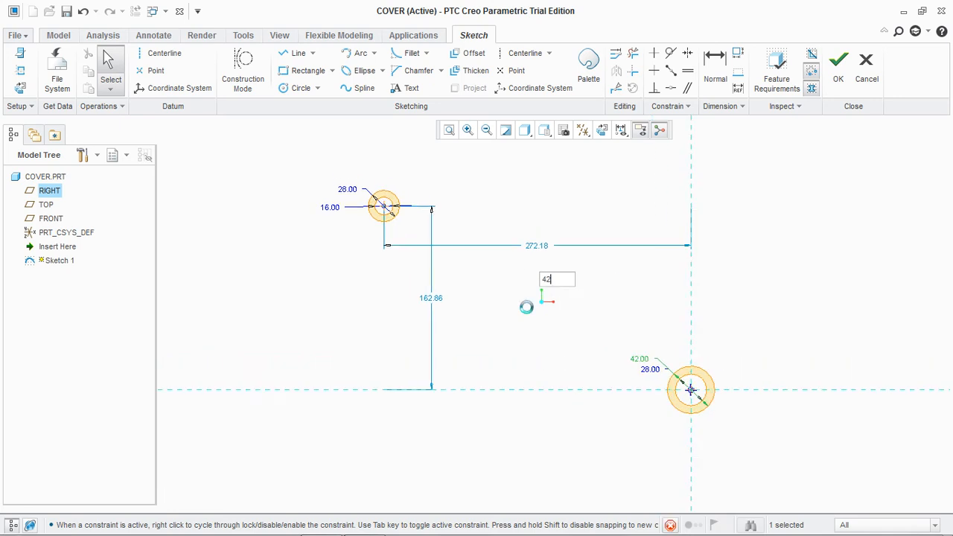
Step: Position the small ring's centre 53 horizontally and 45 vertically from the origin, as given in the reference drawing
left_click(364, 523)
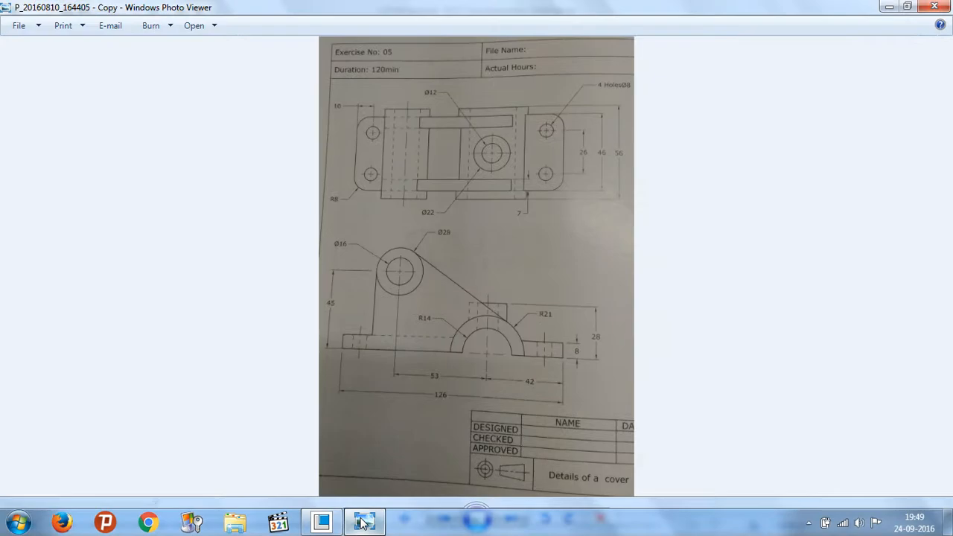
left_click(364, 523)
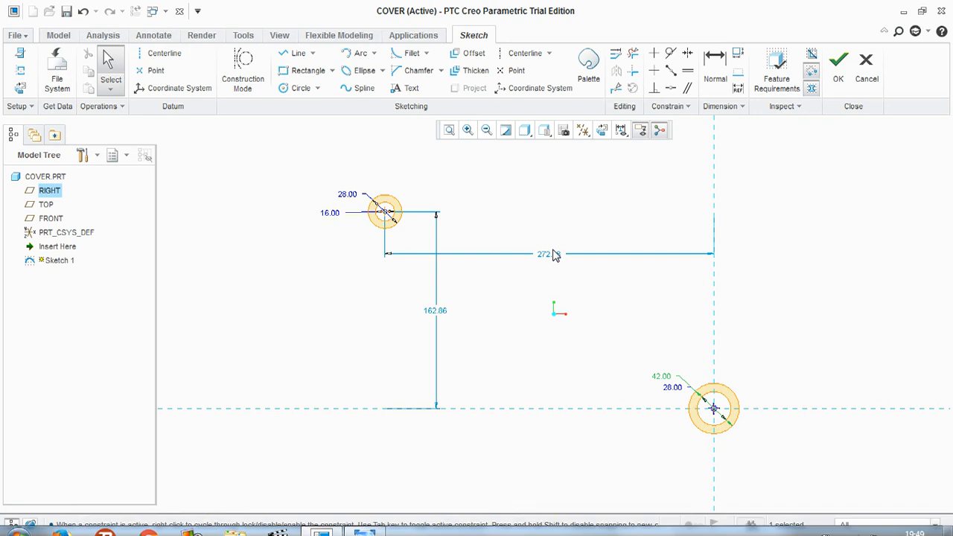
double_click(555, 256)
type("53")
key("Return")
left_click_drag(420, 323, 374, 317)
double_click(376, 315)
type("3")
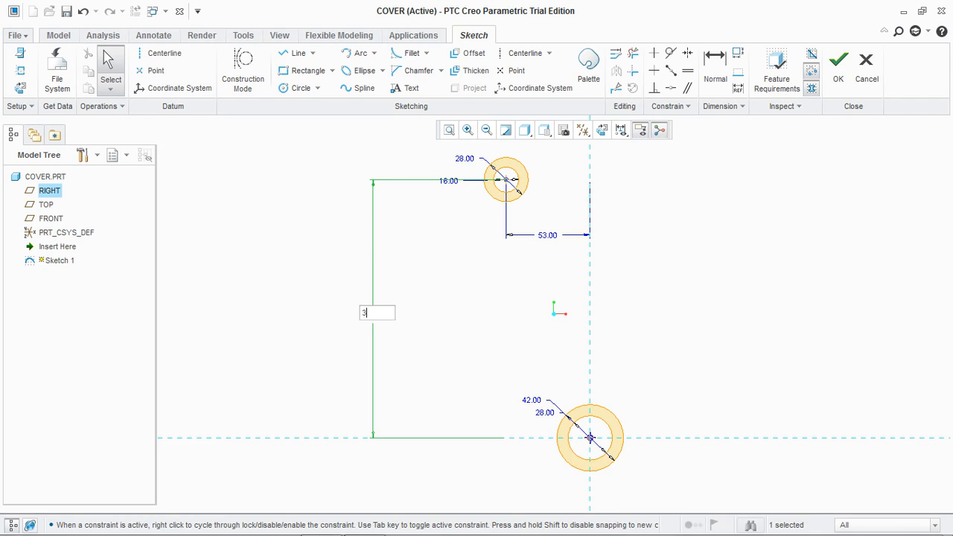
type("5")
key("Return")
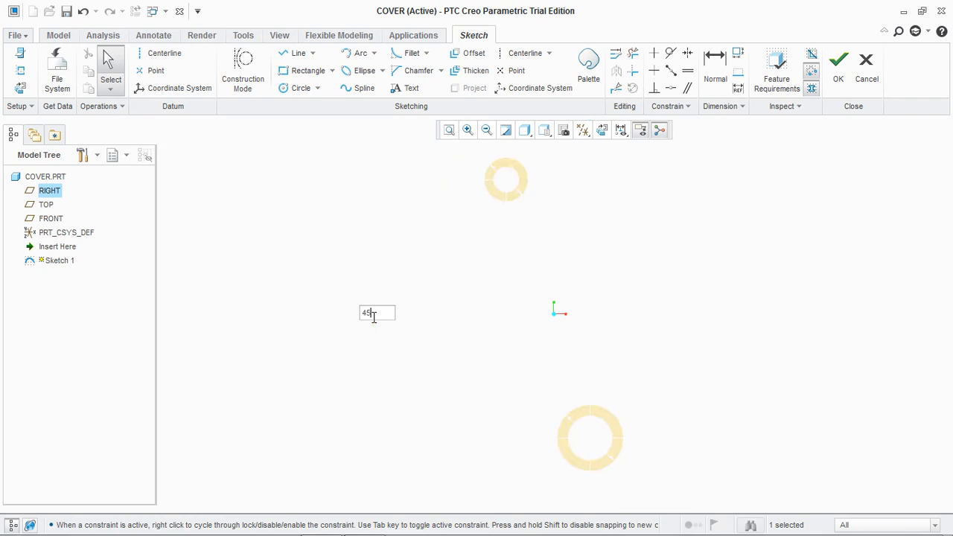
Step: Sketch a horizontal line through the origin across the full width of the 42 diameter circle
left_click(298, 53)
left_click(598, 378)
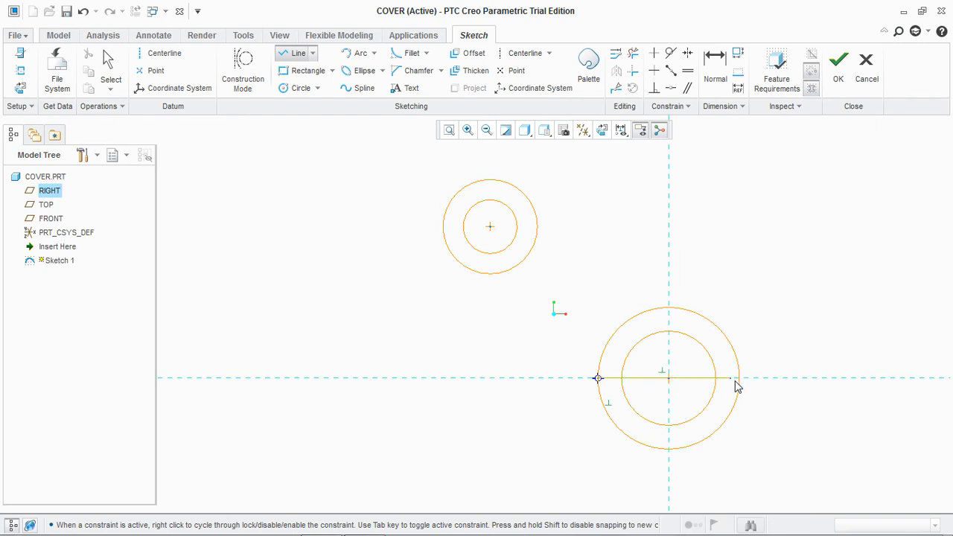
left_click(740, 379)
middle_click(739, 378)
middle_click(740, 378)
Step: Trim the lower halves of the origin circles and the line inside the inner circle, then finish the sketch
left_click(633, 53)
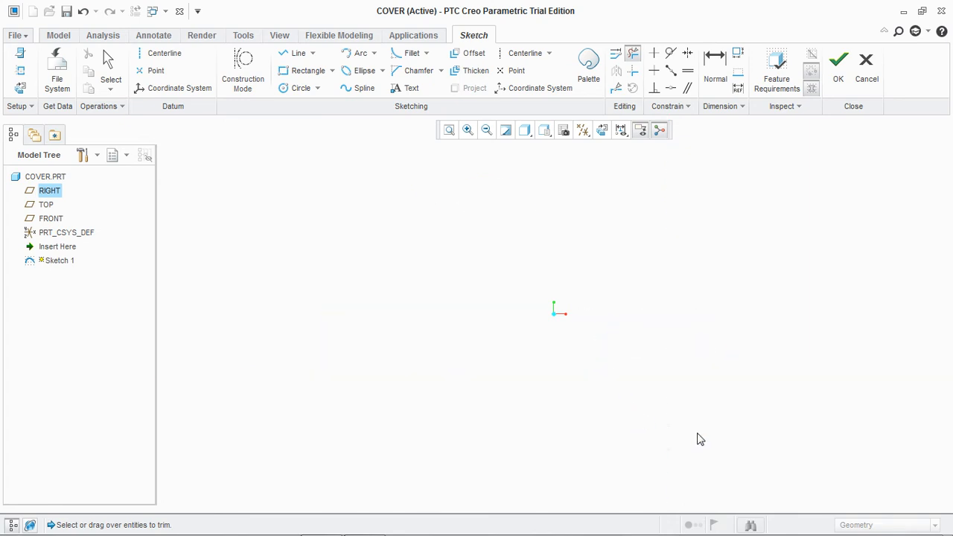
left_click_drag(706, 445, 693, 420)
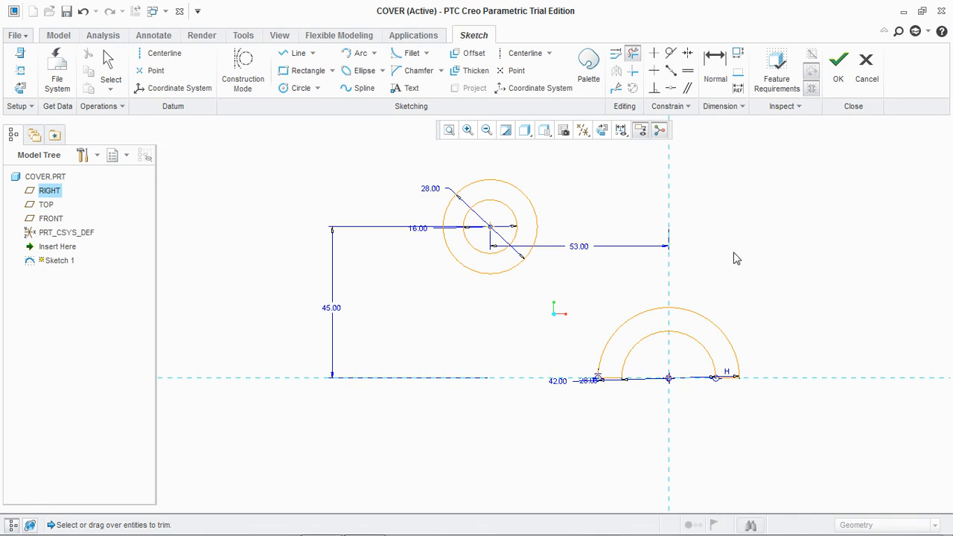
left_click(838, 83)
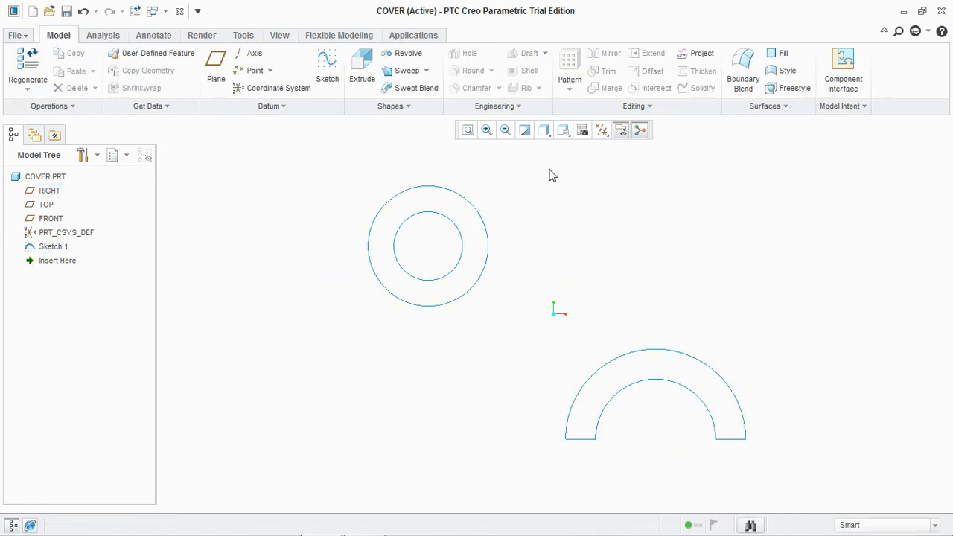
Step: Extrude the ring and half-ring sketch symmetrically about its plane to a total depth of 56
left_click(371, 80)
left_click(373, 216)
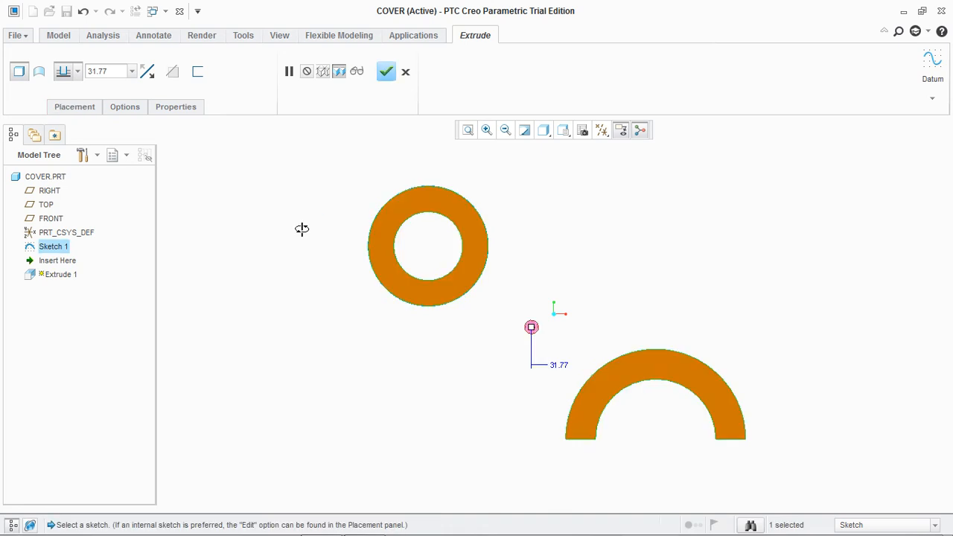
left_click(77, 71)
left_click(64, 110)
double_click(117, 71)
type("56")
key("Return")
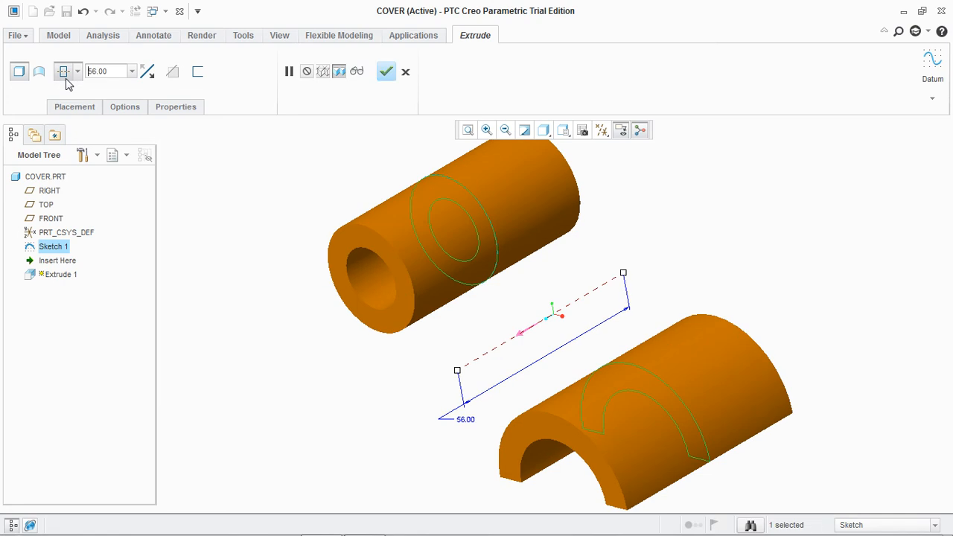
left_click(386, 72)
Step: Create a datum plane offset 5 inward from the front end face of the extruded cylinders
middle_click_drag(245, 177, 223, 221)
left_click(215, 76)
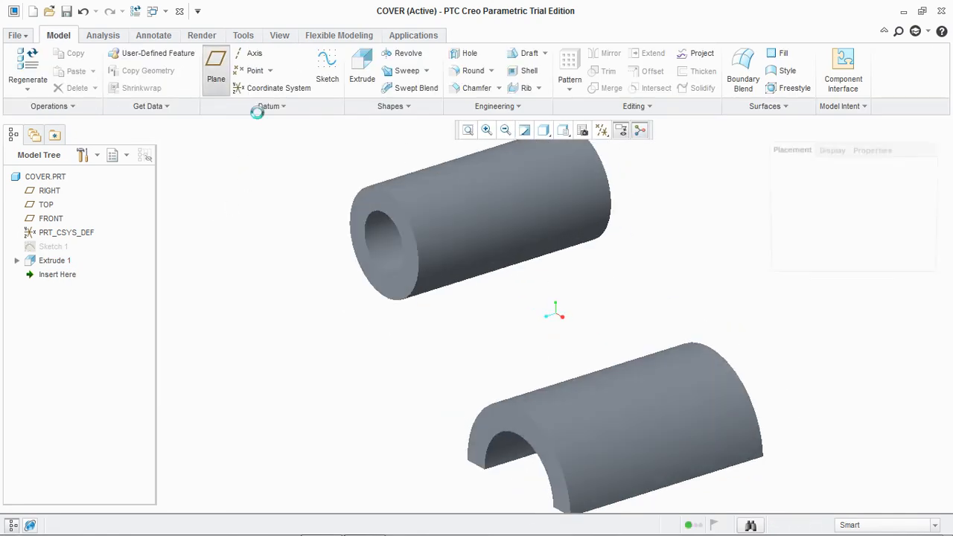
left_click(373, 208)
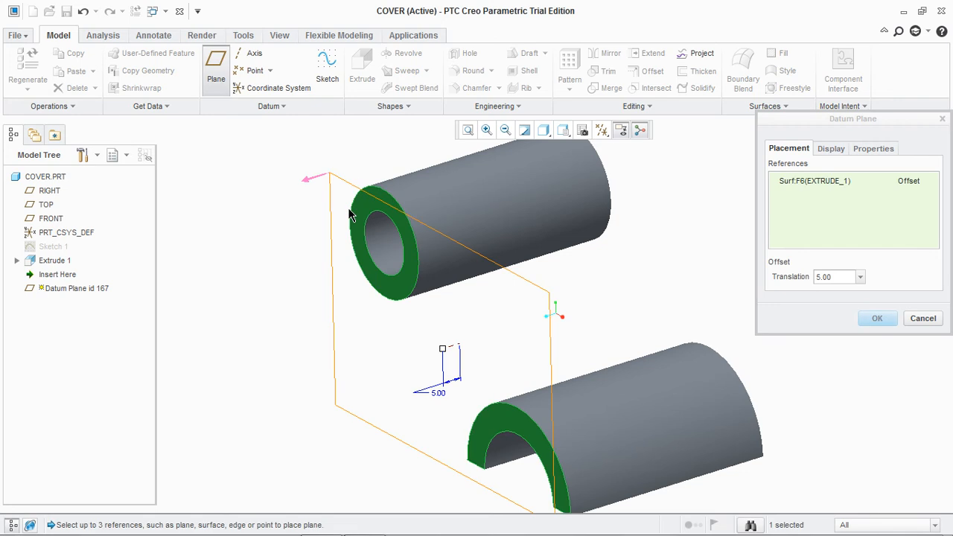
left_click_drag(444, 353, 482, 337)
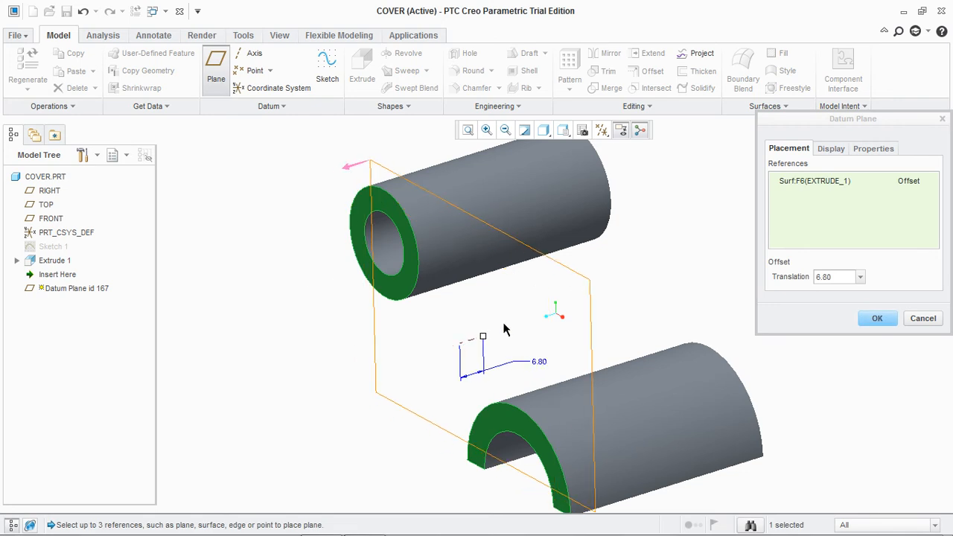
left_click(782, 281)
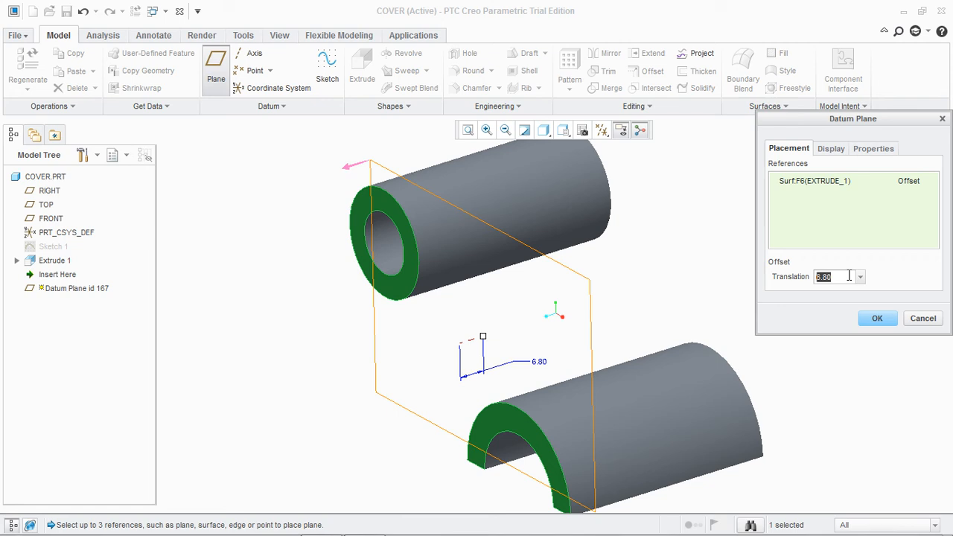
type("5")
key("Return")
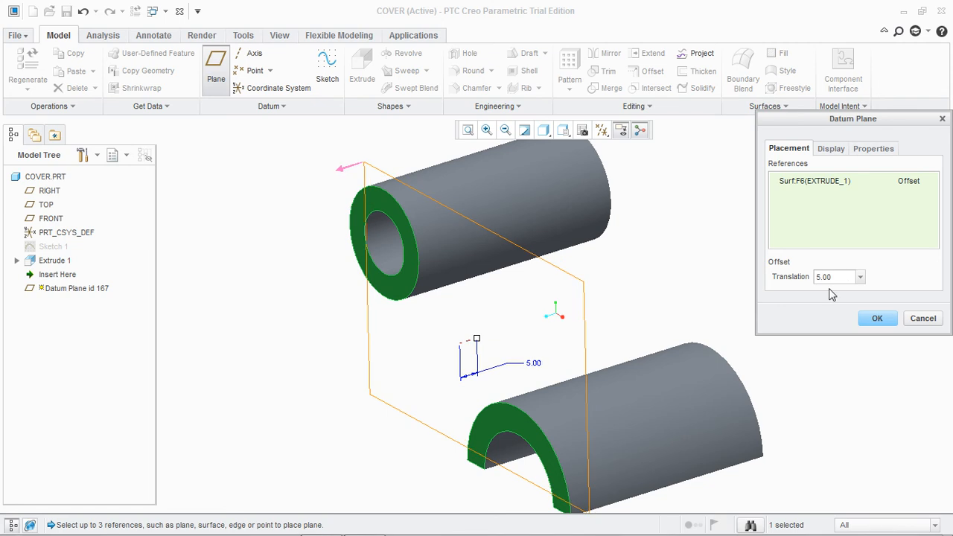
left_click(875, 322)
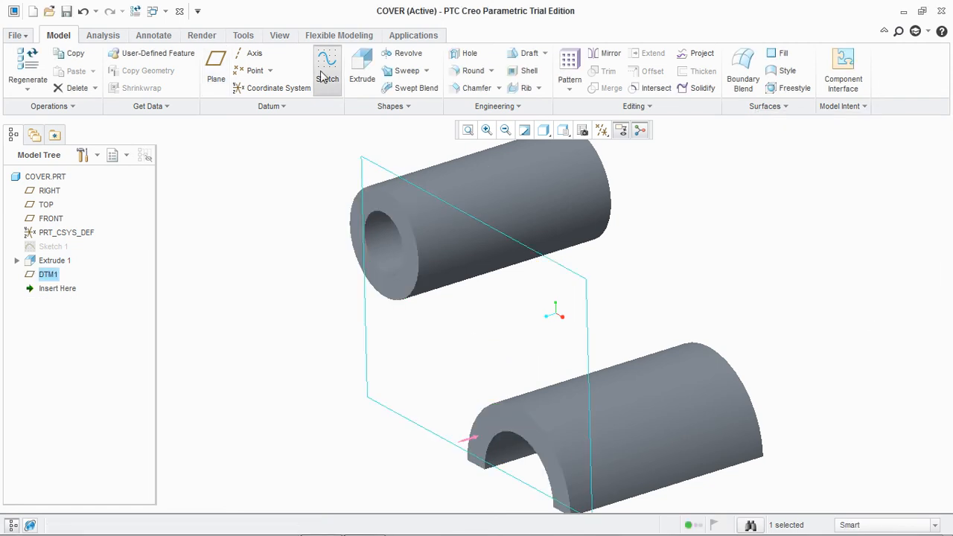
Step: Start a face-on sketch on the new datum plane and add the inner and outer surfaces of the half-ring and ring as references
left_click(604, 133)
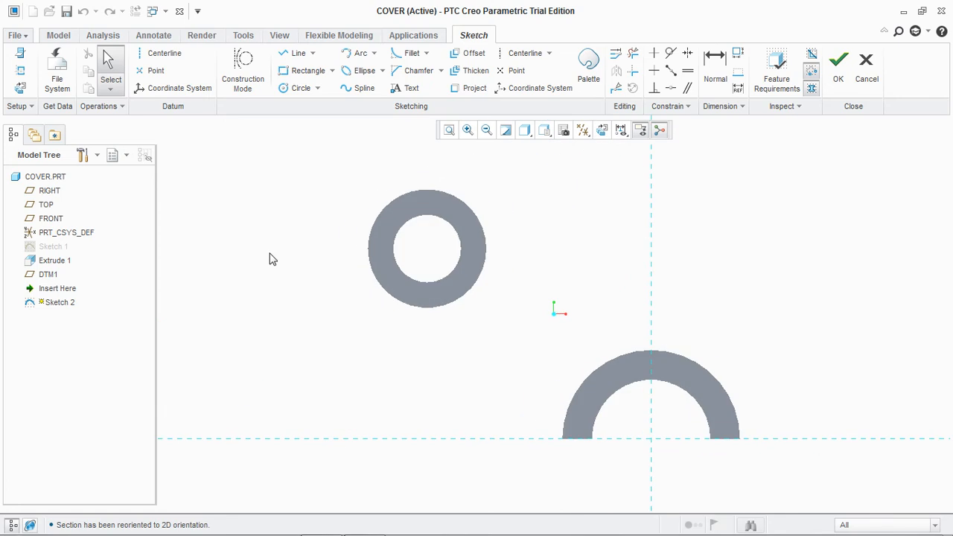
left_click(292, 60)
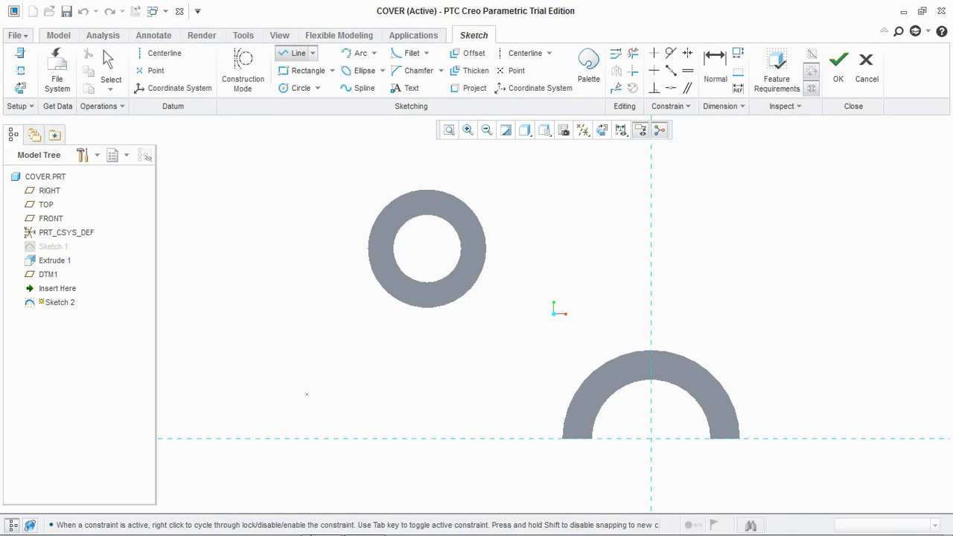
left_click(363, 524)
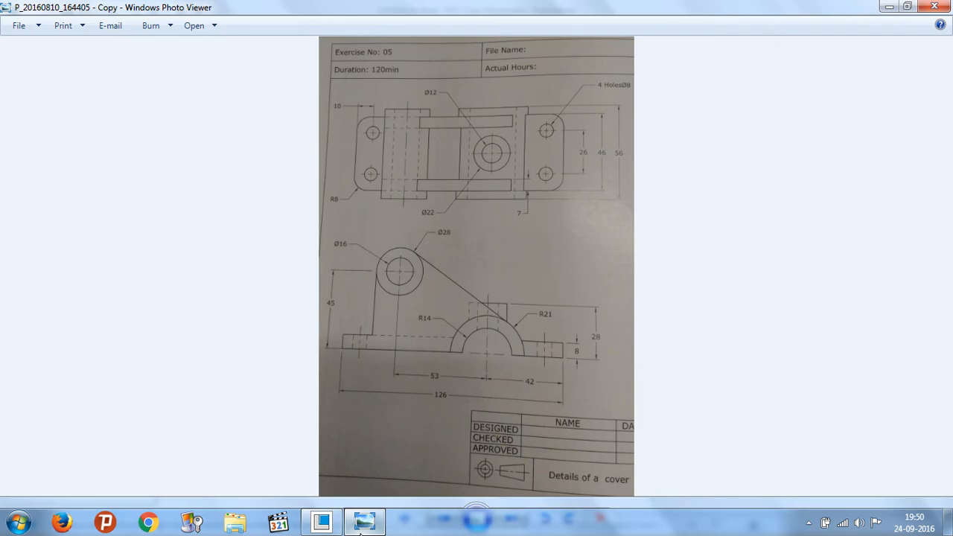
left_click(363, 523)
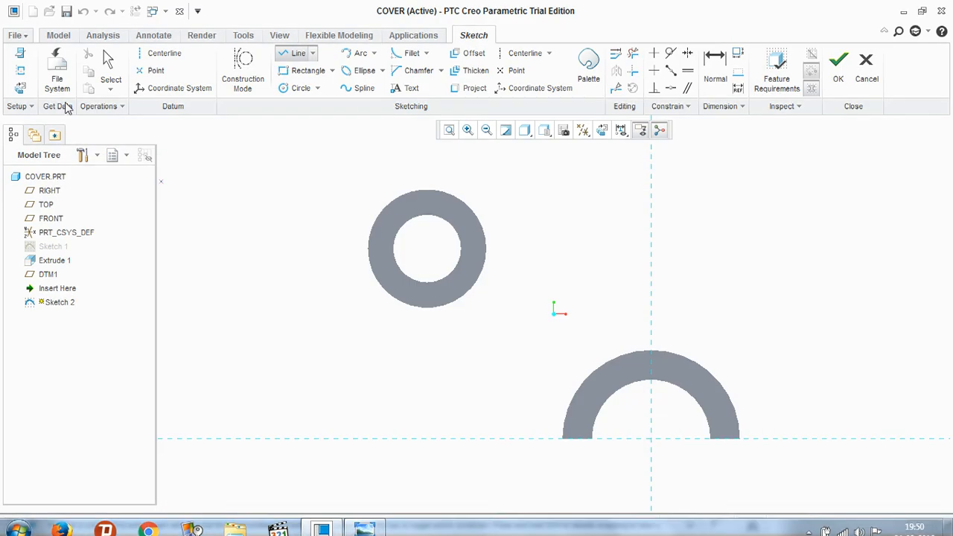
left_click(20, 70)
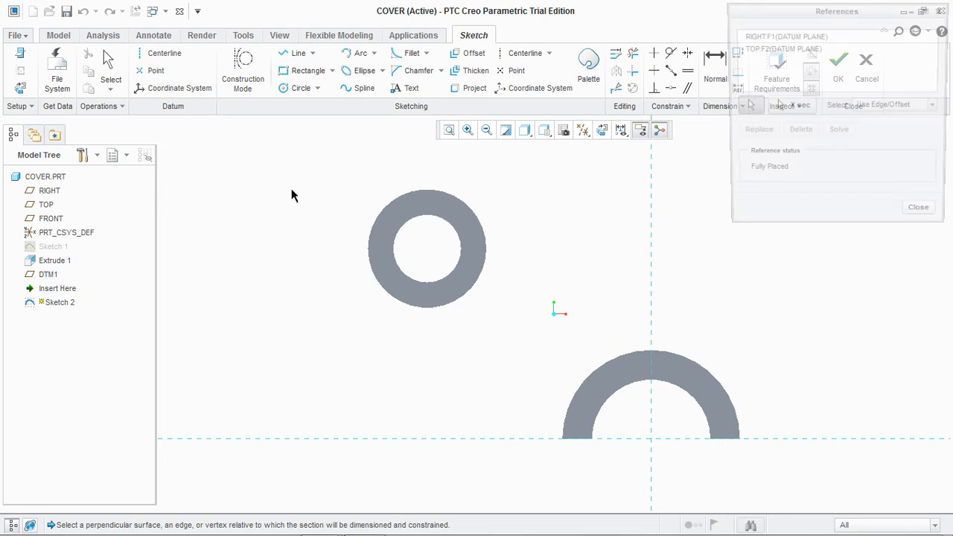
left_click(587, 425)
left_click(595, 432)
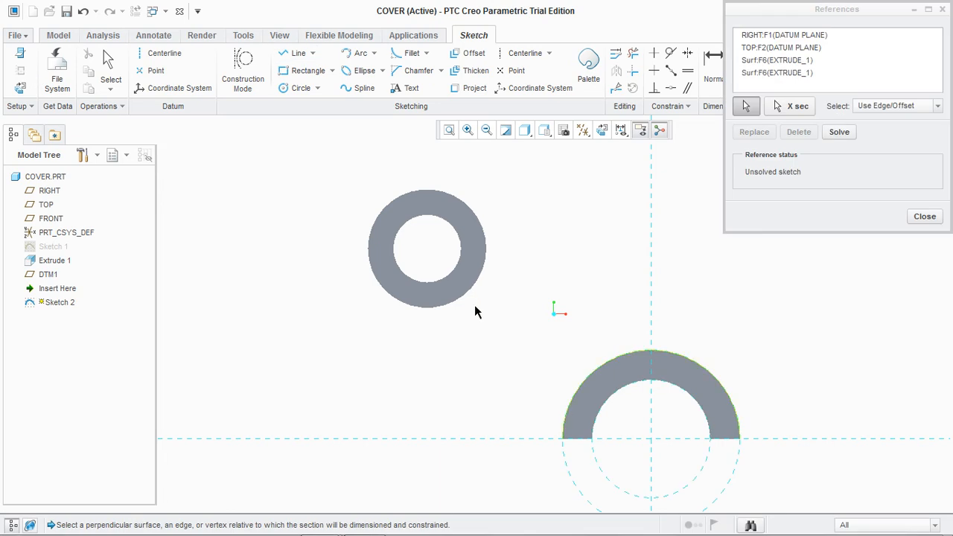
left_click(468, 296)
left_click(427, 224)
left_click(924, 216)
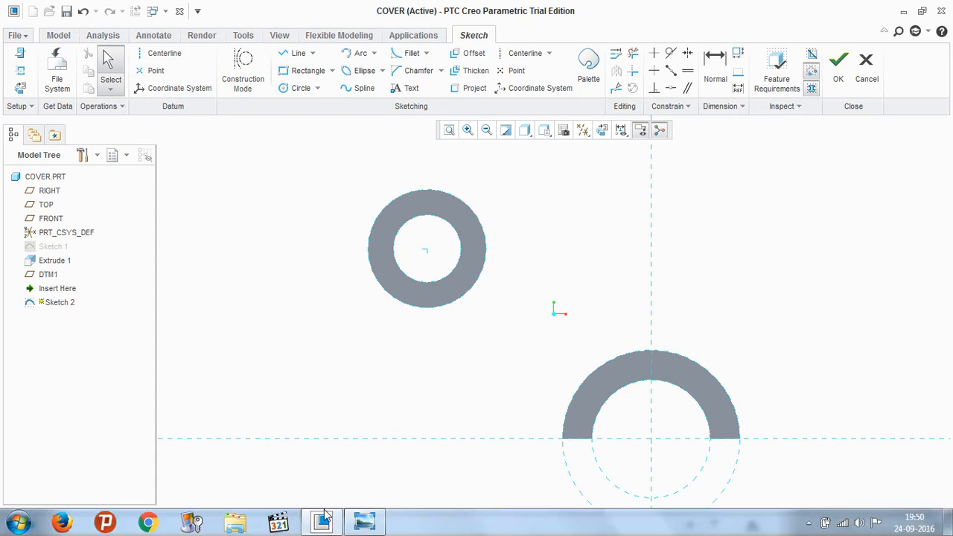
Step: From the origin, sketch connected lines about 74 horizontally outward, about 5.6 up and about 57 back to the half-ring, using the reference drawing
left_click(362, 523)
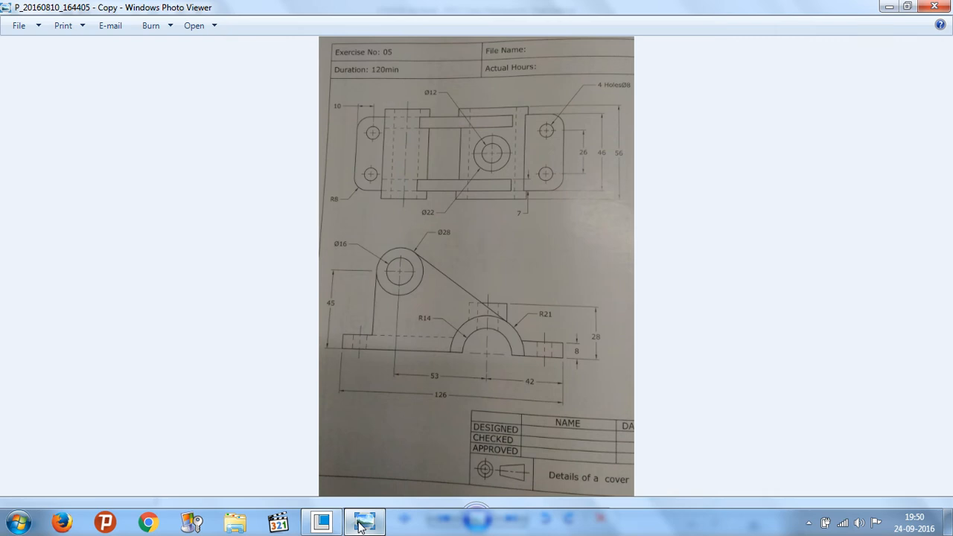
left_click(363, 523)
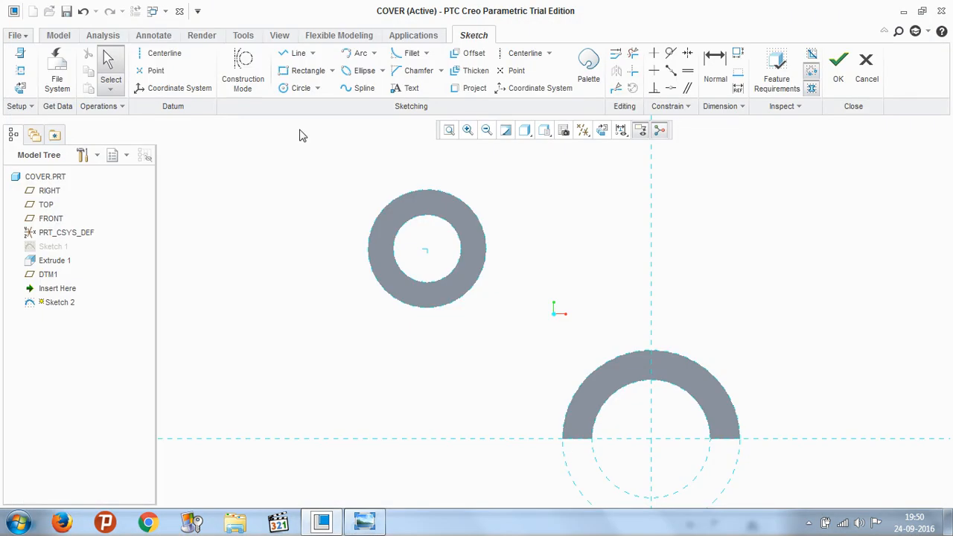
left_click(294, 53)
left_click(651, 440)
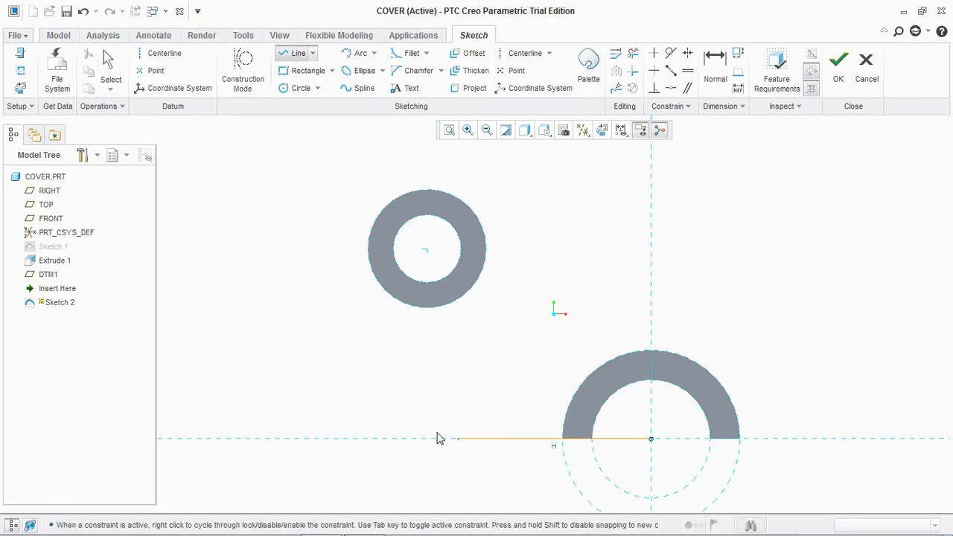
left_click(337, 440)
left_click(337, 415)
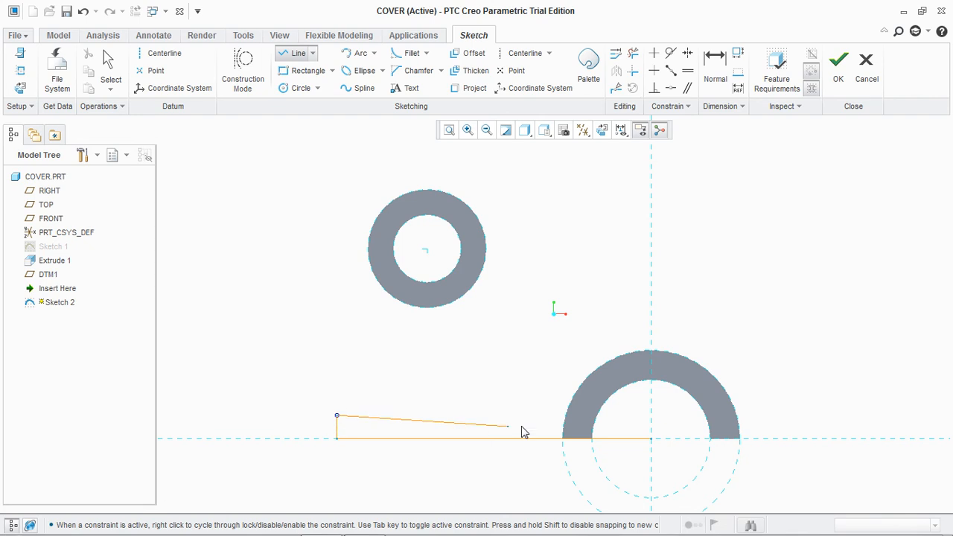
middle_click(578, 415)
left_click(359, 521)
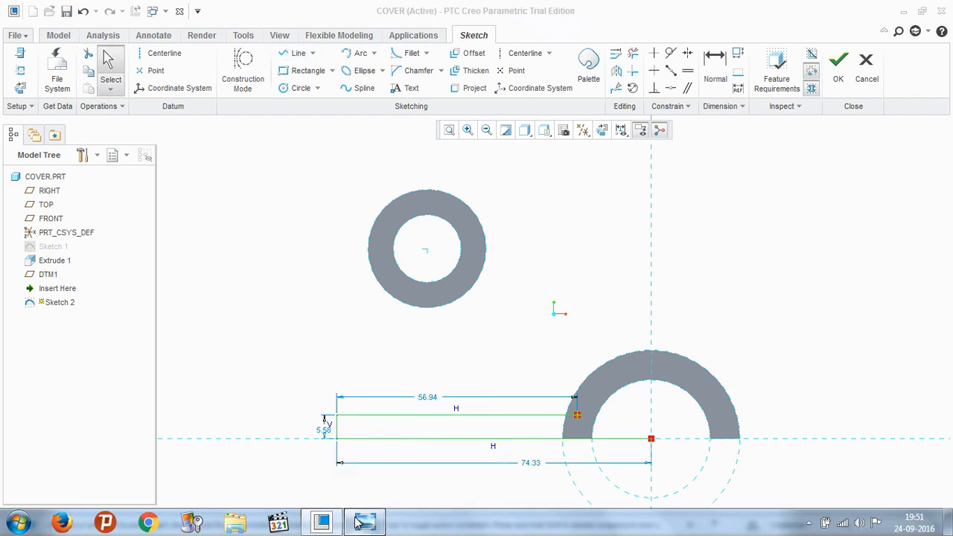
Step: Sketch a horizontal line about 24 long outward from the half-ring's other side, level with the existing upper line
left_click(359, 521)
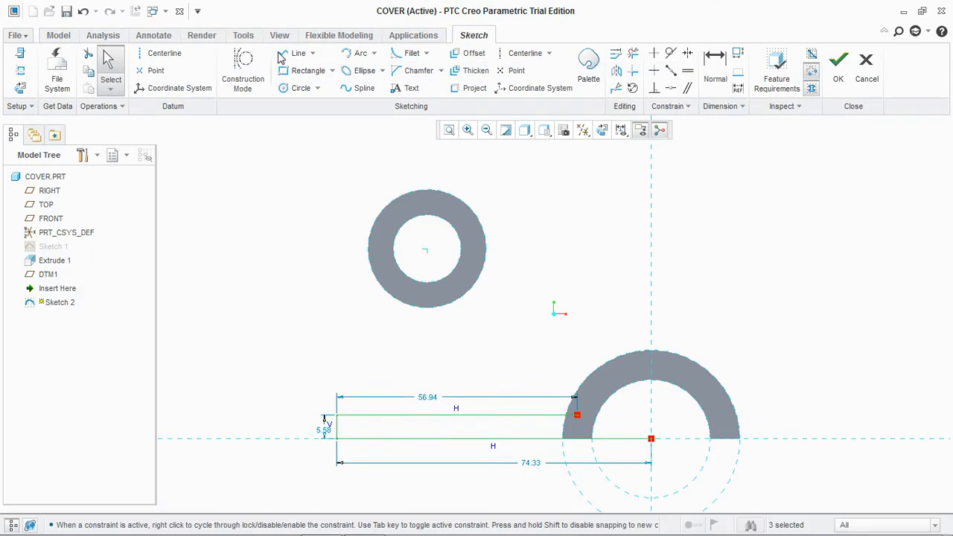
left_click(734, 415)
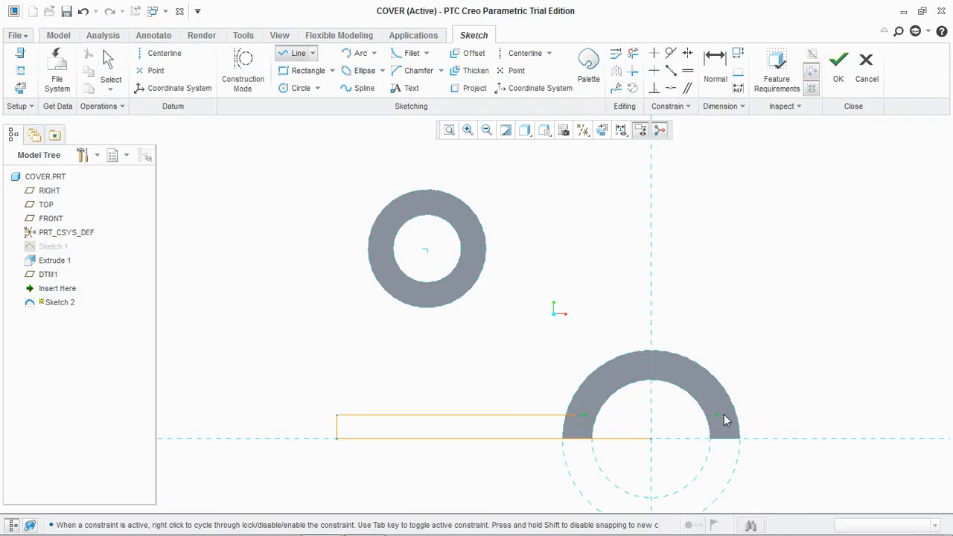
left_click(825, 415)
middle_click(827, 420)
scroll(825, 423, "up", 3)
scroll(826, 424, "down", 3)
scroll(824, 426, "down", 5)
middle_click(823, 425)
scroll(752, 410, "up", 2)
key("Escape")
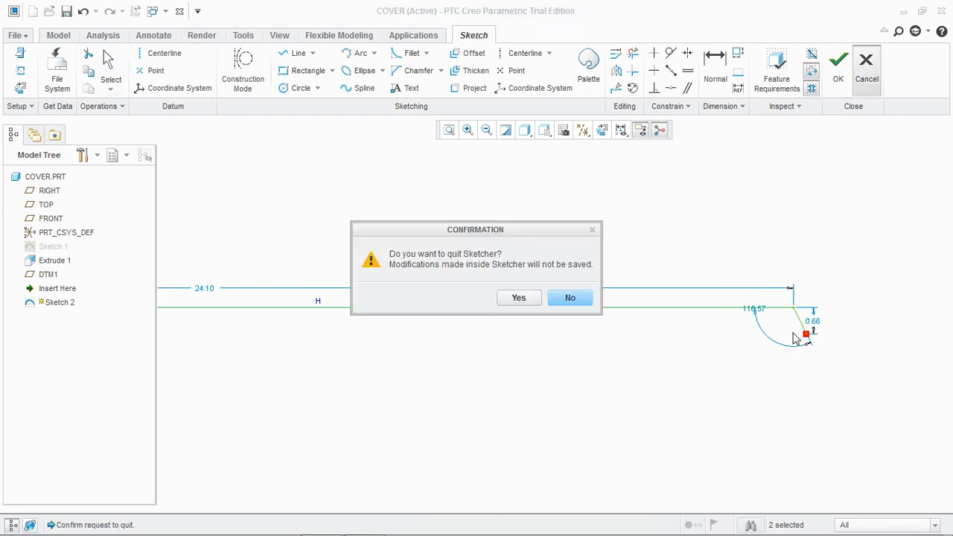
Step: Stay in the sketch and delete the short slanted segment at the new line's outer end
left_click(570, 298)
left_click(804, 325)
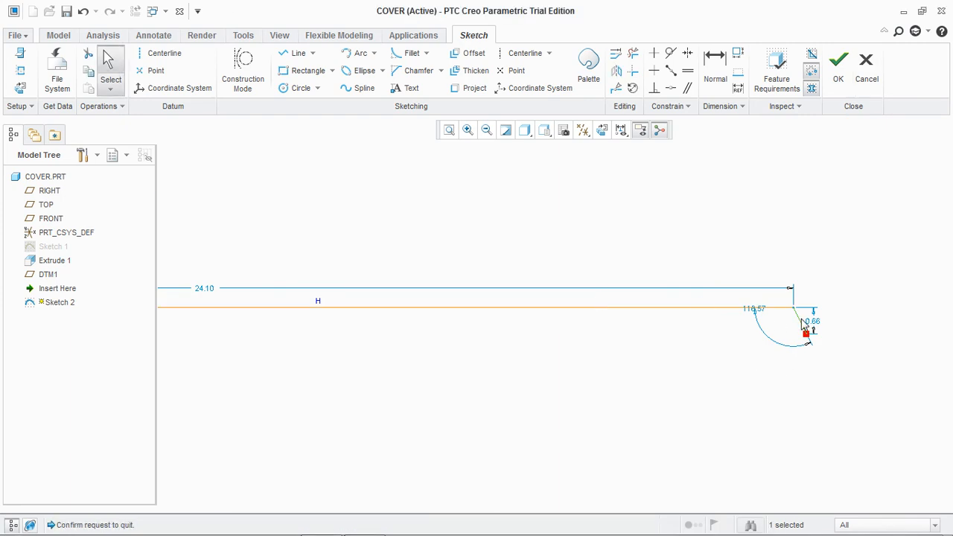
key("Delete")
Step: Sketch a vertical line from the new line's outer end to the horizontal reference and a horizontal line back to the half-ring's outer corner
scroll(648, 287, "down", 4)
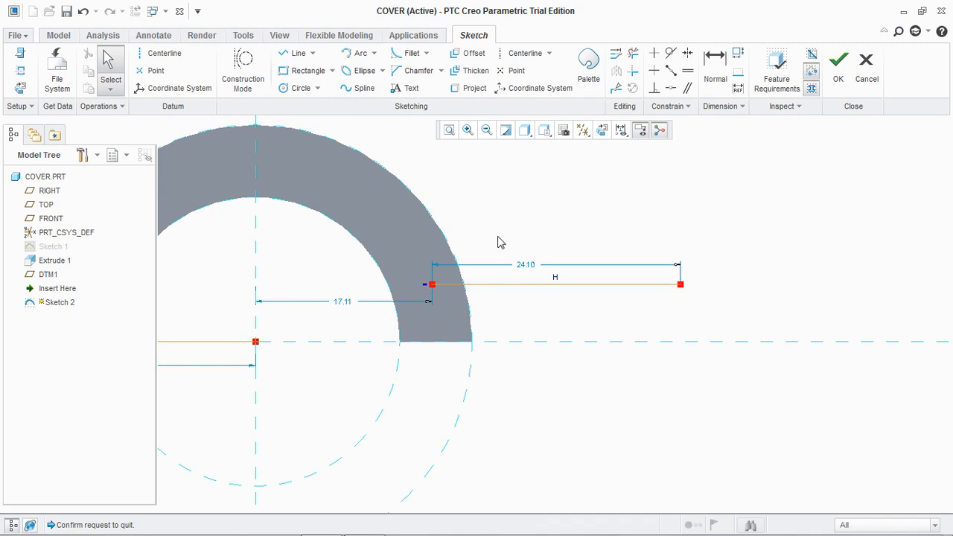
left_click(298, 53)
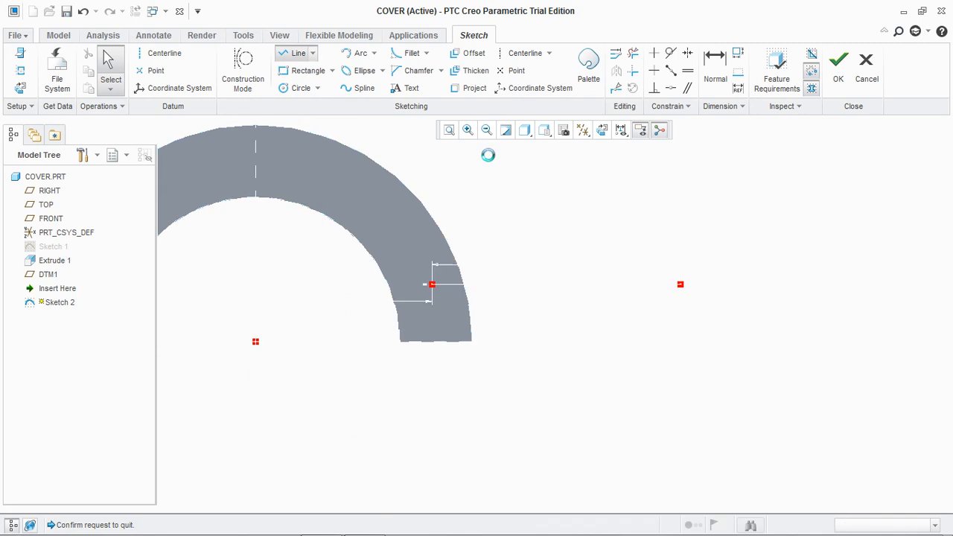
left_click(681, 284)
left_click(681, 342)
left_click(472, 342)
middle_click(477, 346)
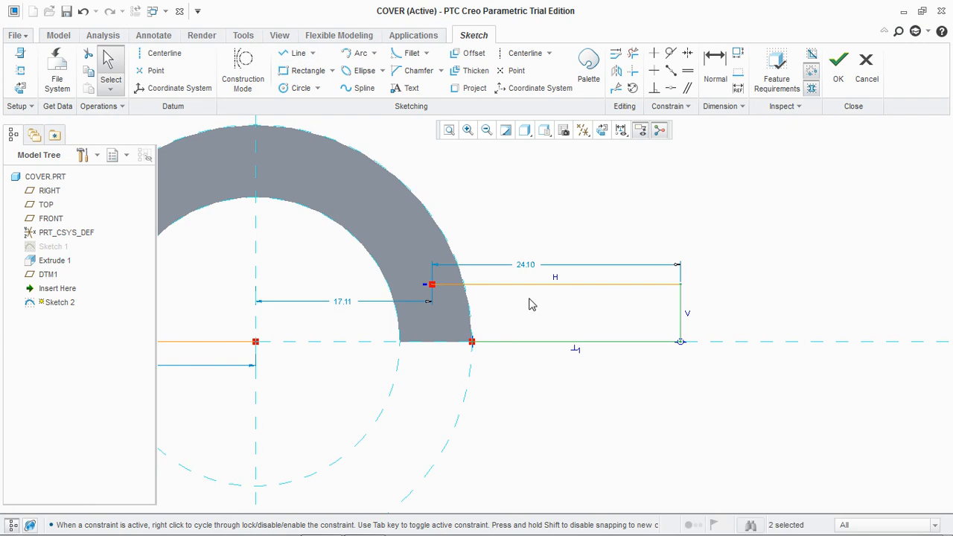
Step: Trim the line portions that run inside the half-ring's outer surface on both sides
left_click(633, 53)
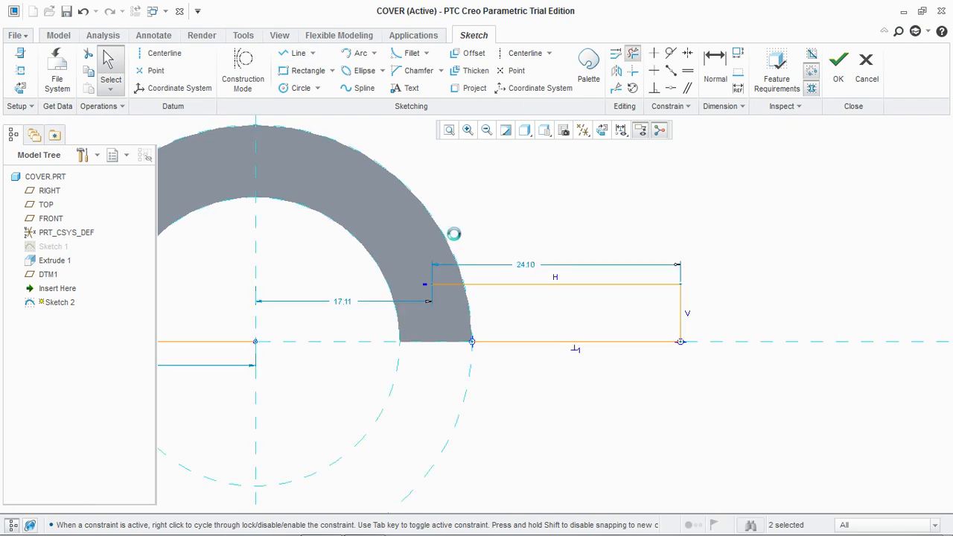
left_click(441, 284)
scroll(667, 235, "up", 4)
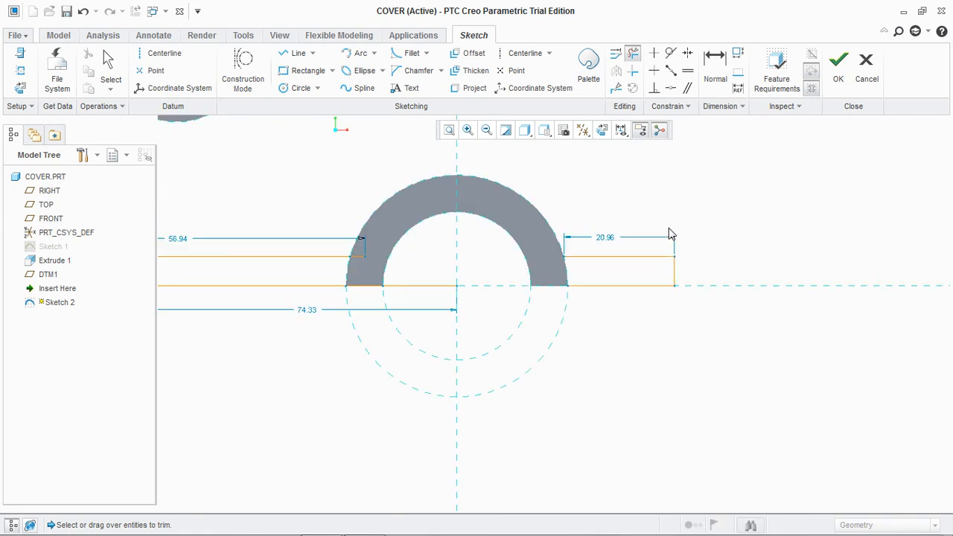
scroll(669, 235, "up", 2)
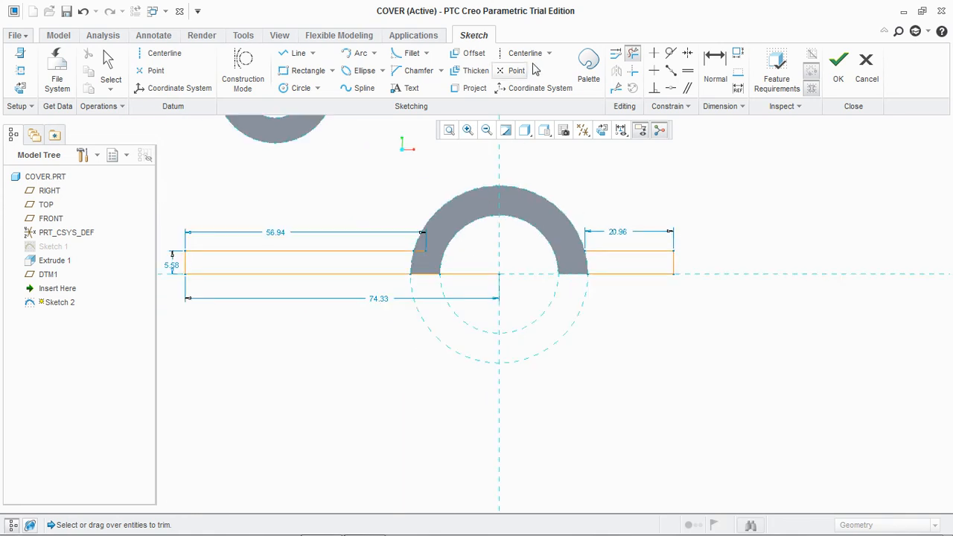
left_click(422, 253)
left_click(446, 276)
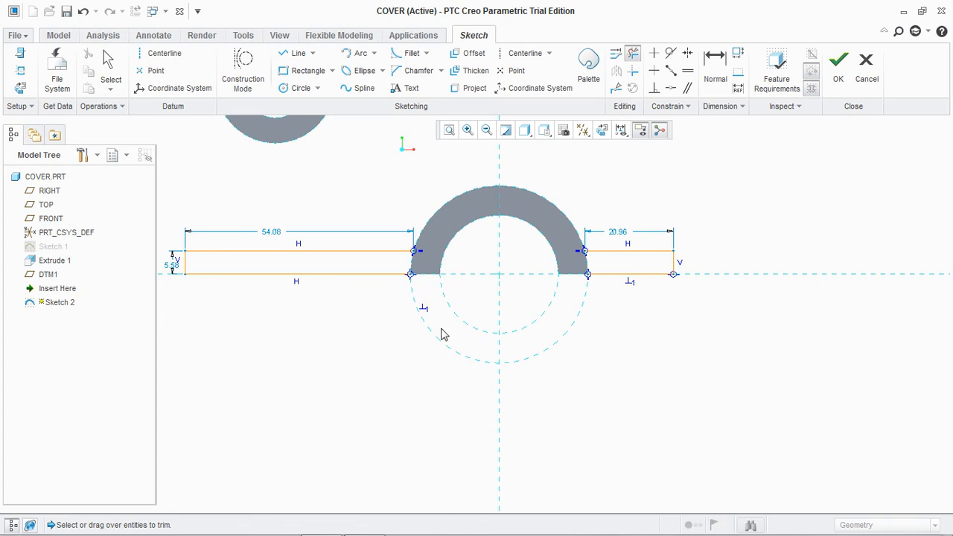
Step: Dimension the overall distance between the two outer vertical edges as 126, following the reference drawing
left_click(365, 523)
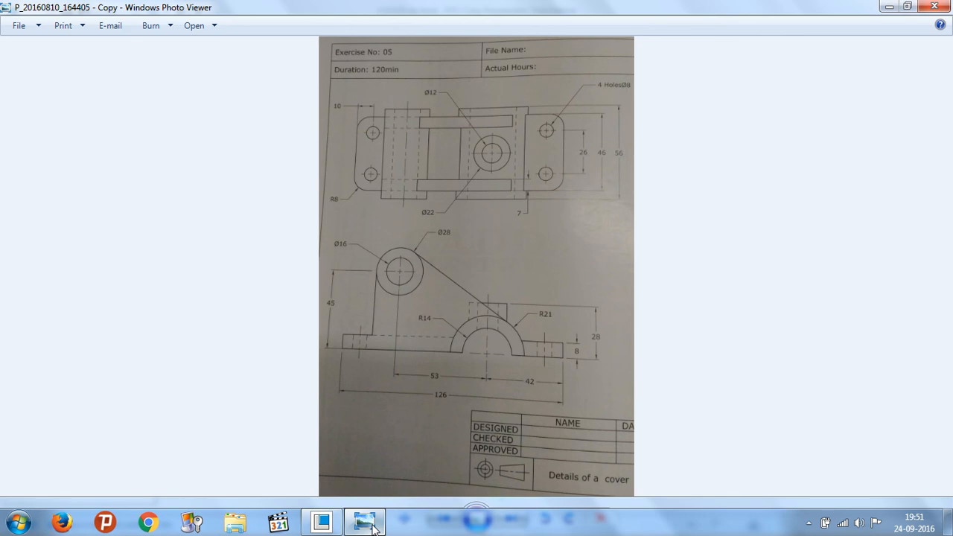
left_click(366, 525)
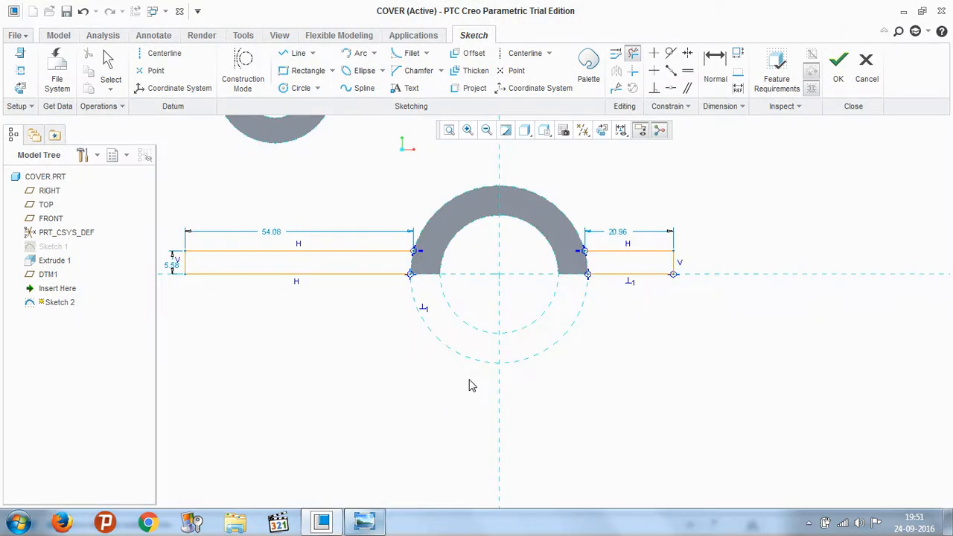
left_click(715, 67)
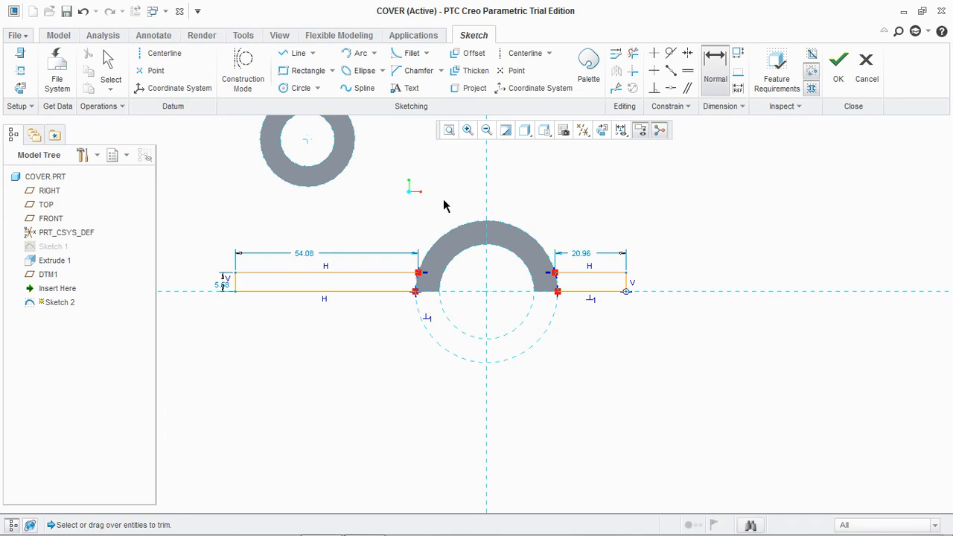
left_click(236, 287)
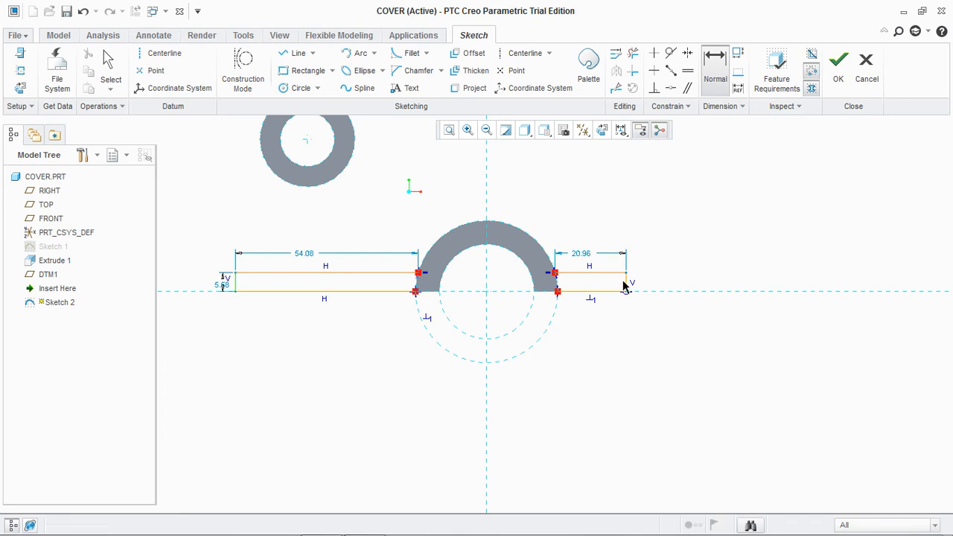
middle_click(520, 406)
key("Return")
left_click(370, 524)
left_click(370, 524)
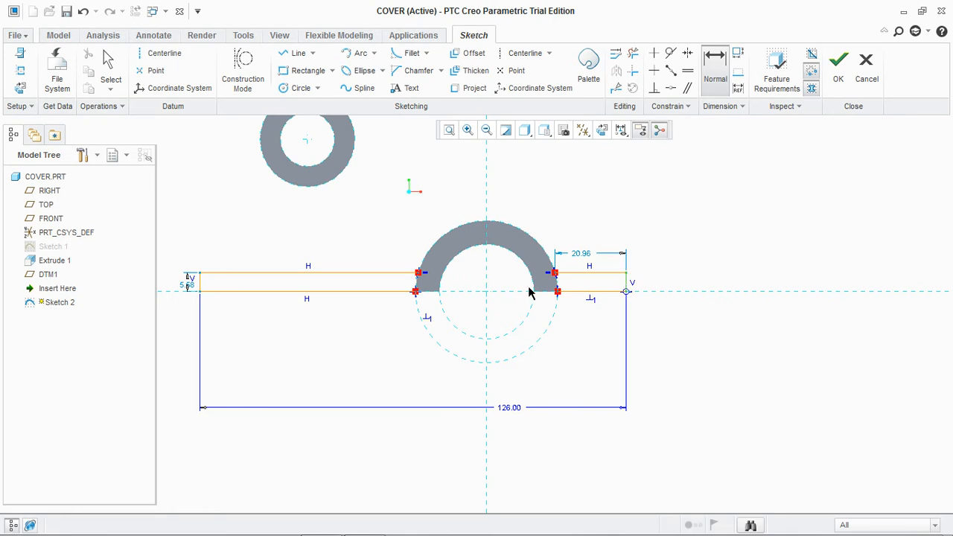
Step: Dimension the distance from the vertical reference to the shorter flange's outer edge as 42
middle_click(552, 439)
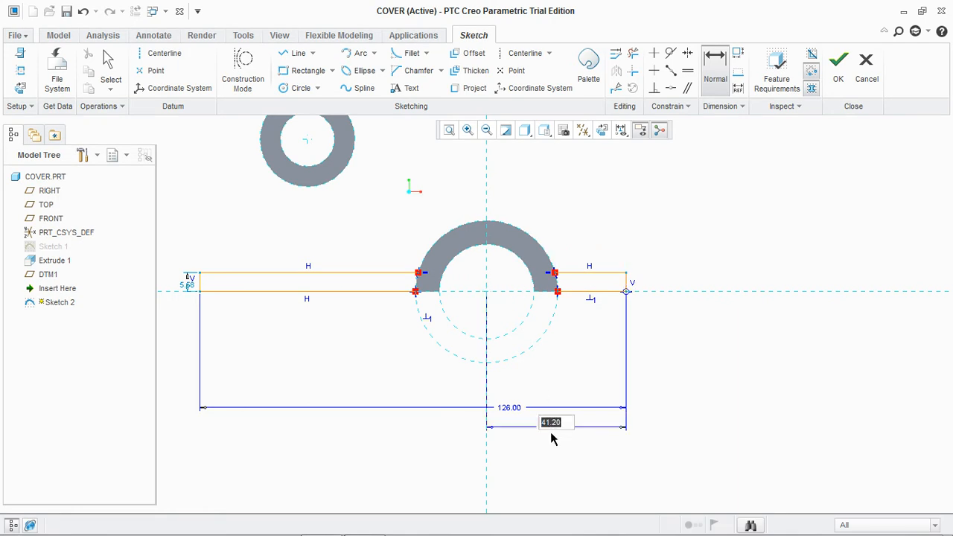
left_click(364, 525)
left_click(362, 525)
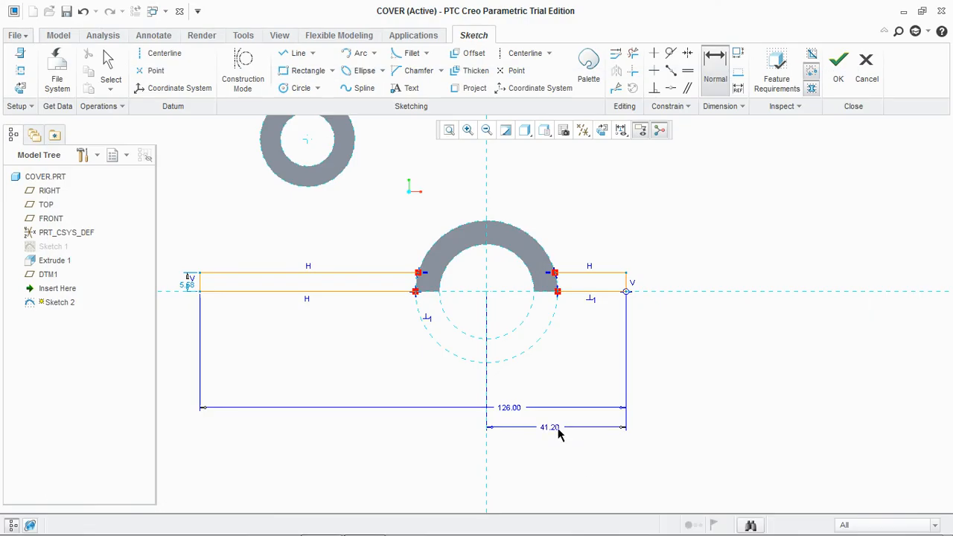
double_click(553, 431)
type("42")
key("Return")
Step: Set the base thickness to 8, following the reference drawing
left_click(366, 523)
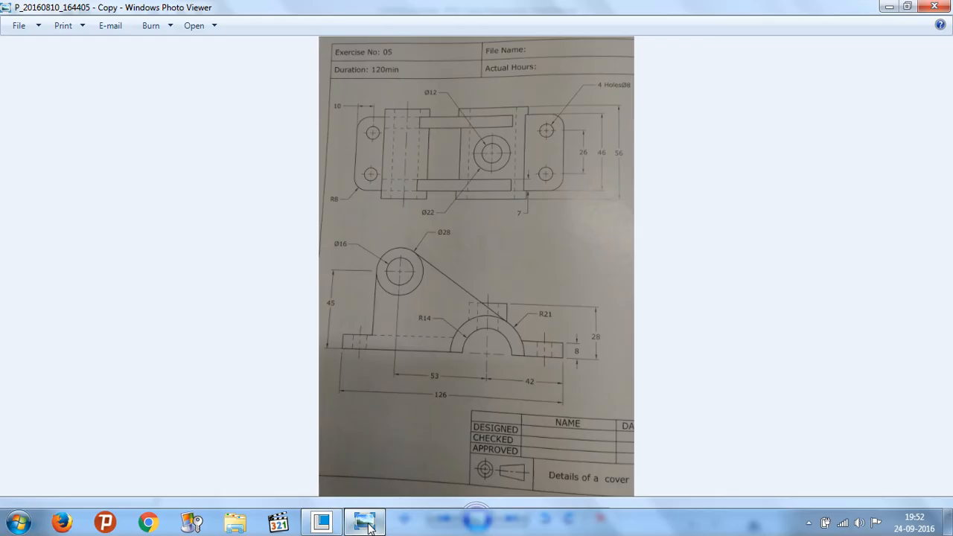
left_click(367, 523)
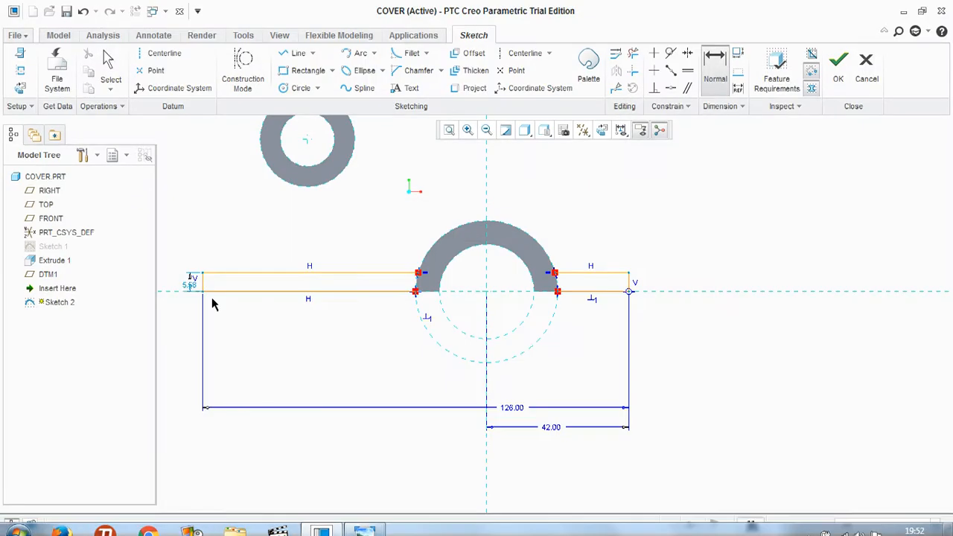
double_click(190, 286)
type("8")
key("Return")
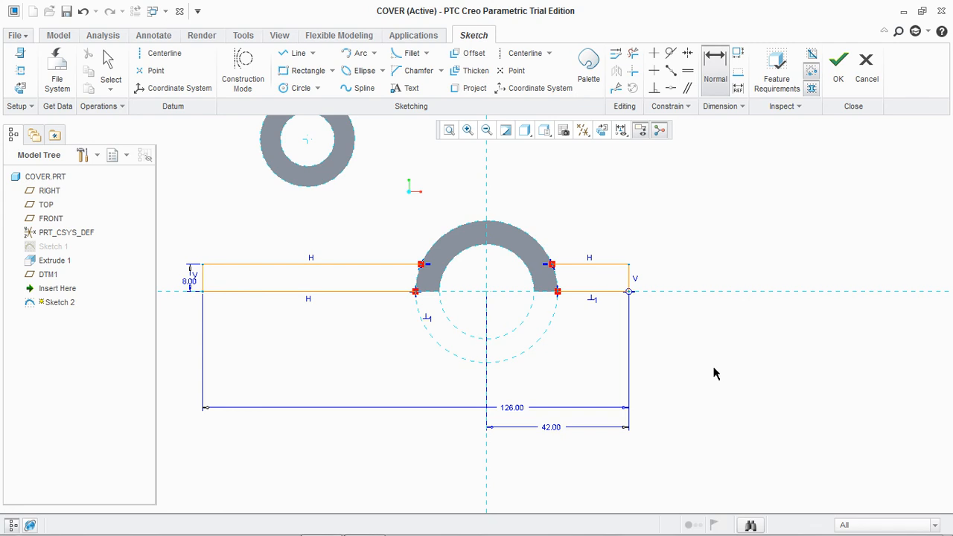
middle_click(635, 282)
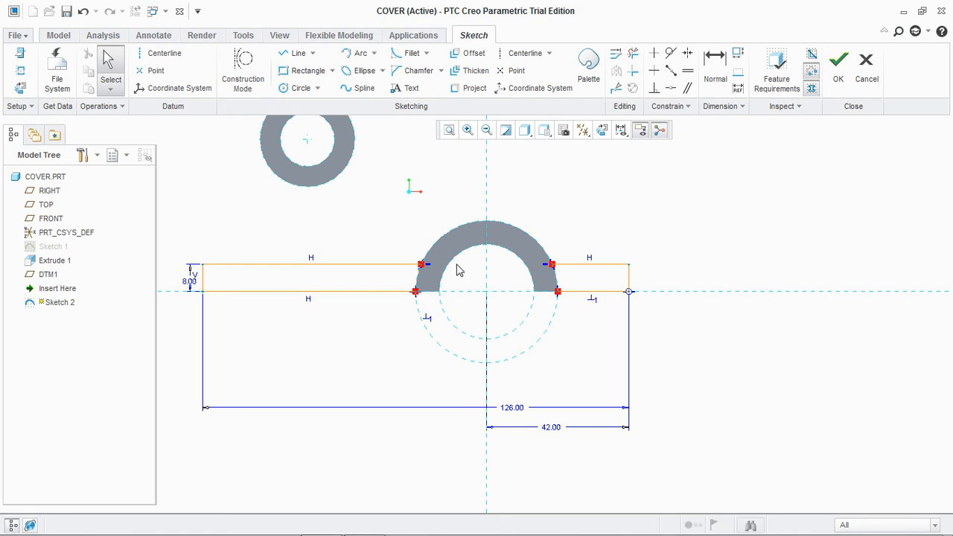
Step: Sketch two concentric circles centred on the origin, matching the half-ring's inner and outer surfaces
scroll(417, 281, "down", 1)
scroll(410, 281, "up", 5)
left_click(301, 88)
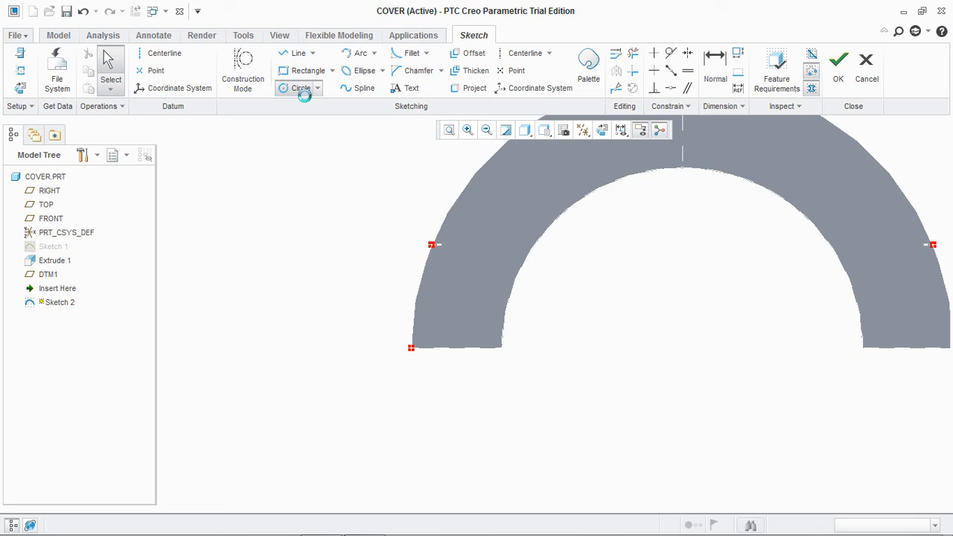
scroll(538, 222, "down", 6)
left_click(576, 255)
left_click(568, 304)
left_click(577, 255)
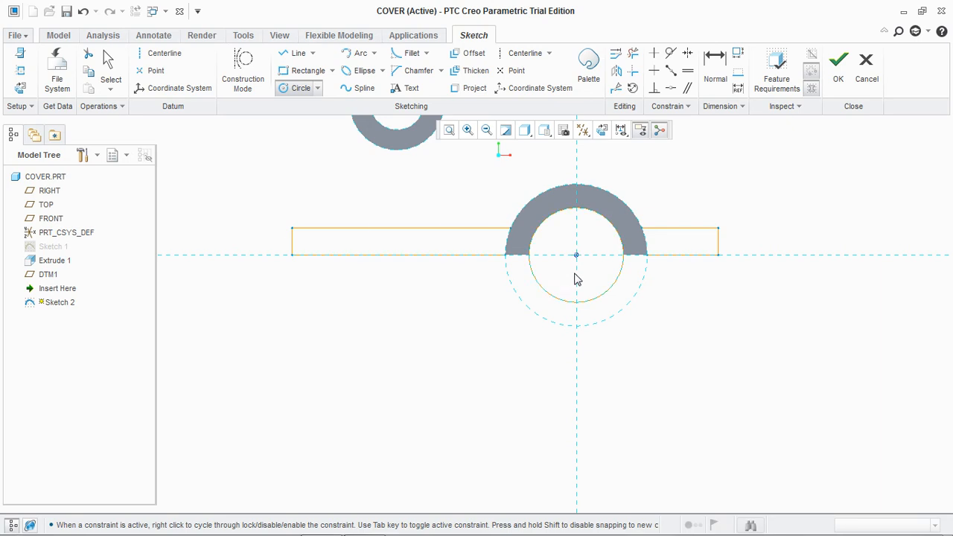
left_click(577, 332)
key("Escape")
key("Escape")
left_click(570, 298)
Step: Trim the circles to leave only the outer arcs closing the two base profiles, and finish the sketch
left_click(549, 190)
left_click(613, 196)
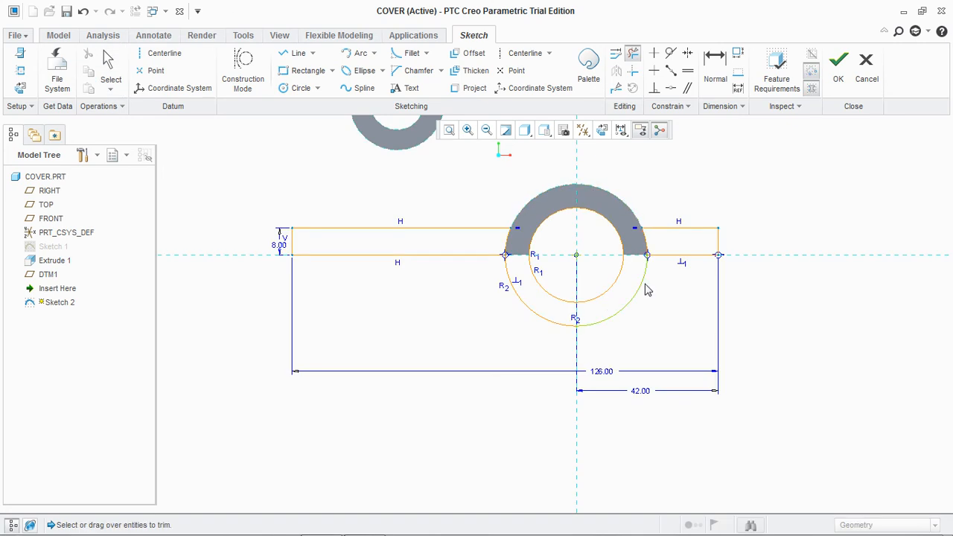
left_click(645, 292)
left_click(595, 298)
left_click(549, 319)
left_click(542, 231)
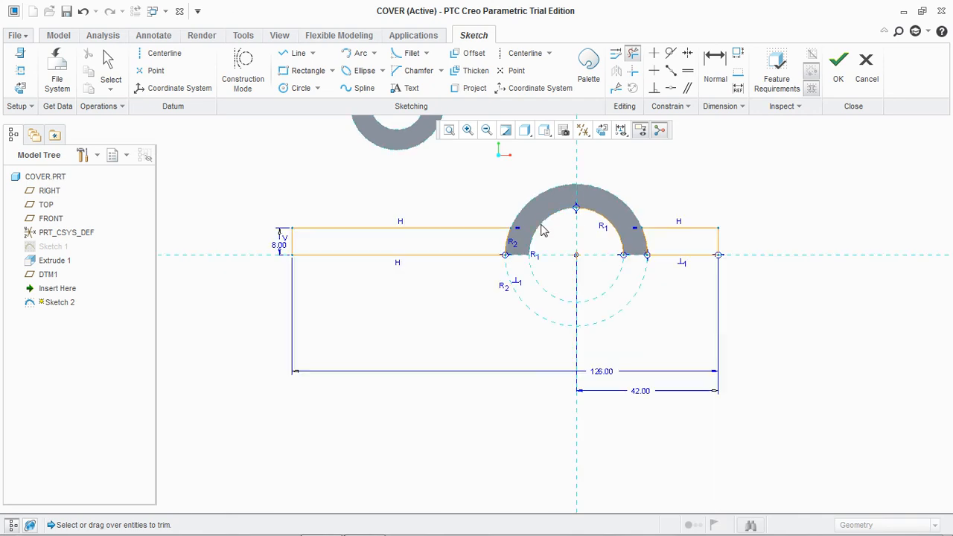
left_click(622, 238)
left_click(838, 66)
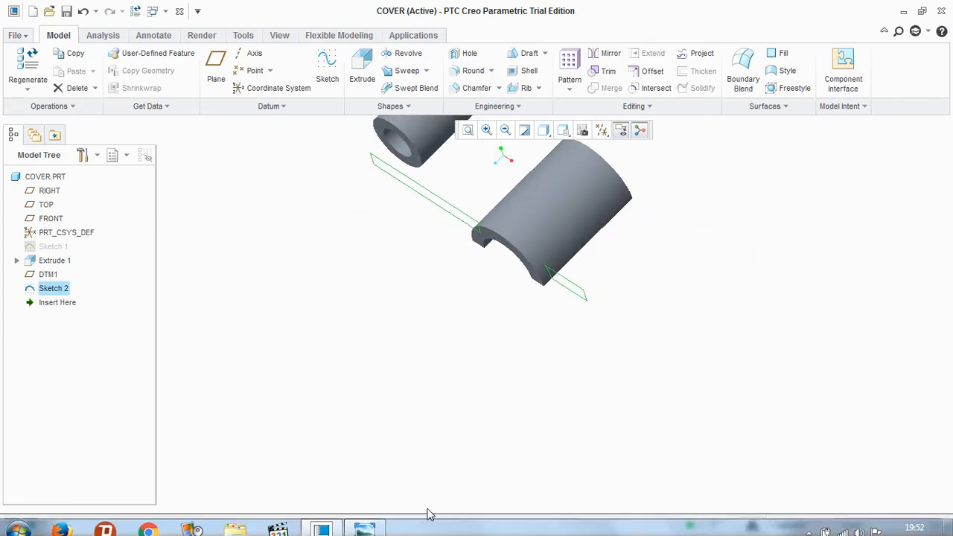
Step: Extrude the base sketch to a depth of 41, flipping the direction so it runs along the half-cylinder
left_click(367, 521)
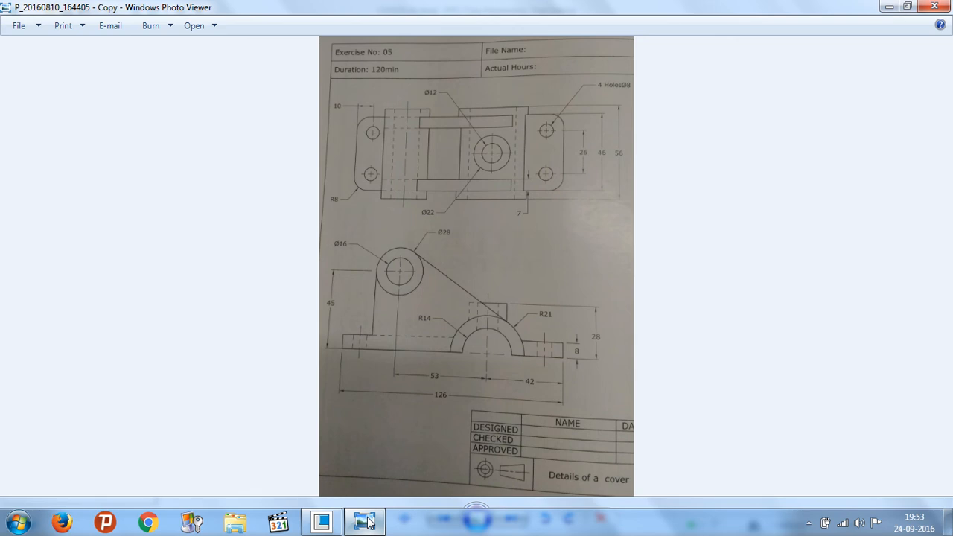
left_click(366, 522)
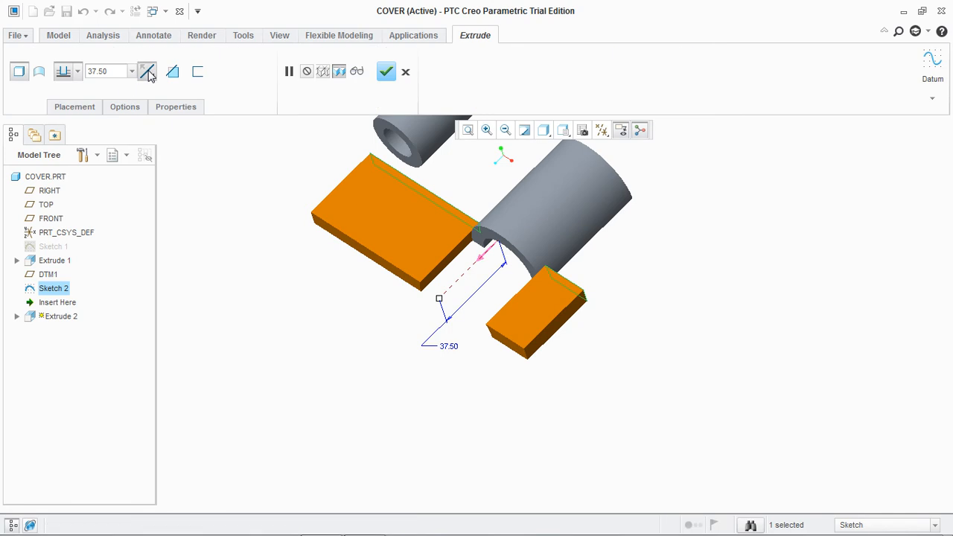
left_click(147, 70)
left_click(112, 72)
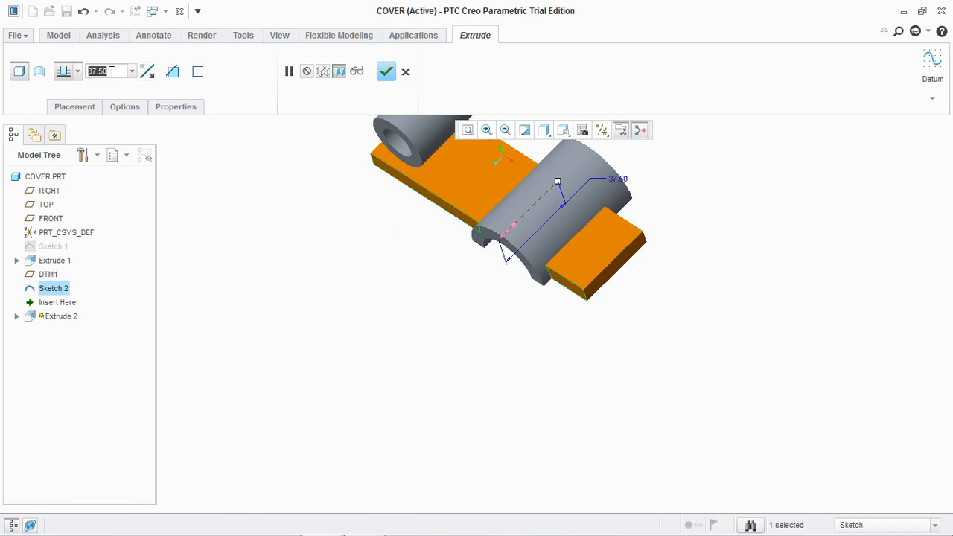
left_click(332, 523)
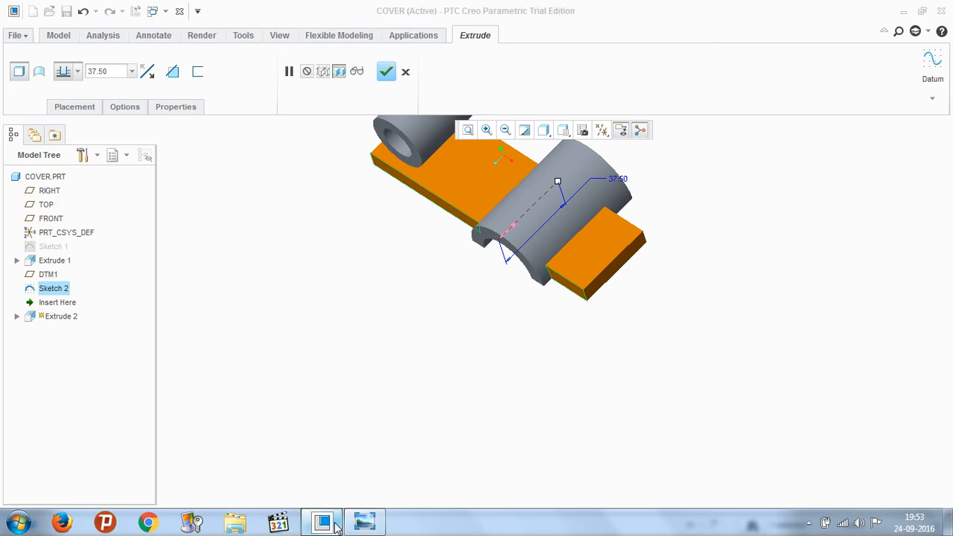
left_click(335, 526)
type("41")
key("Return")
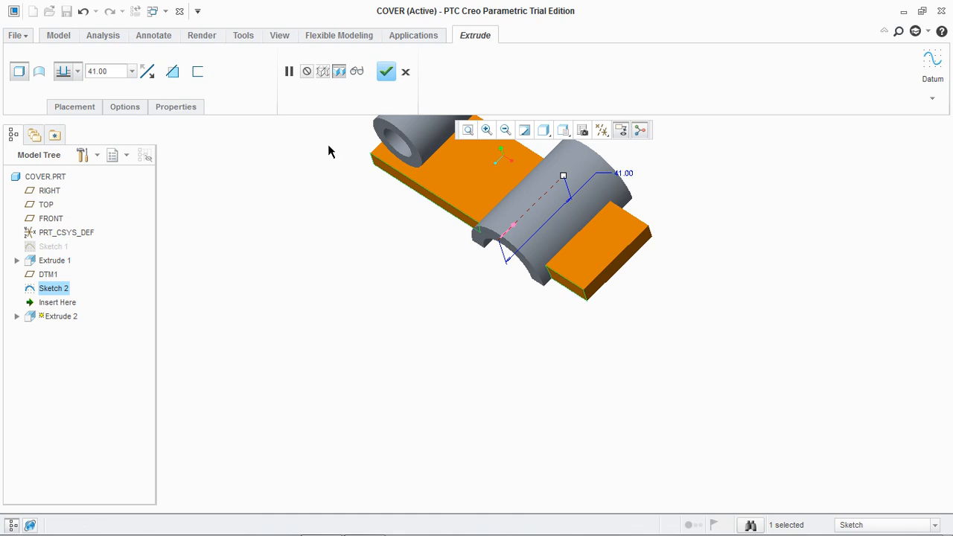
left_click(385, 71)
Step: Redefine the base extrusion and set its depth to 46
middle_click_drag(305, 179, 287, 206)
right_click(64, 303)
left_click(114, 327)
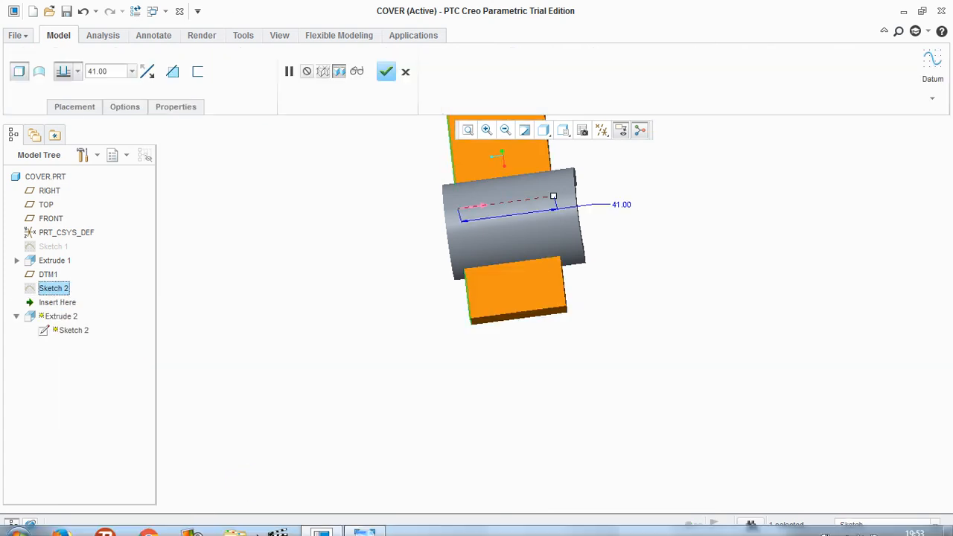
type("46")
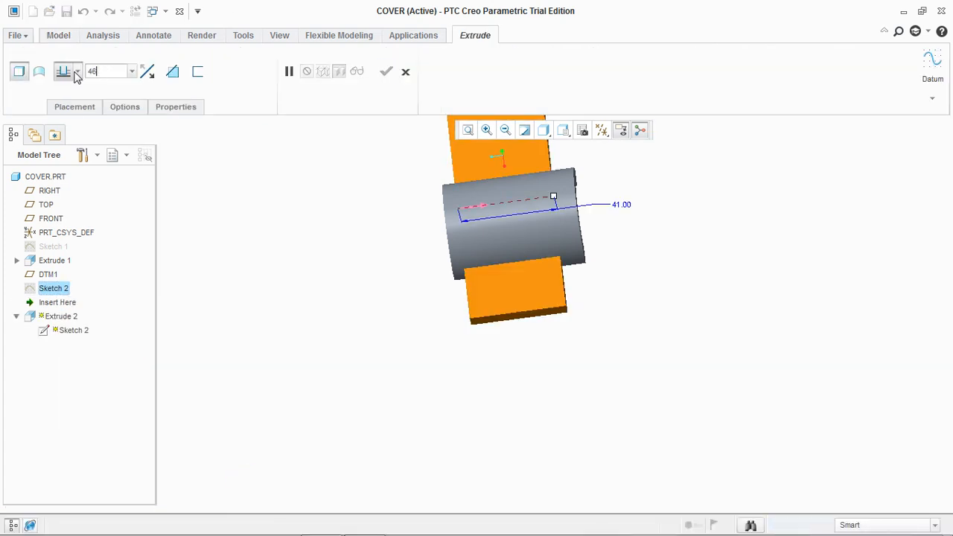
key("Return")
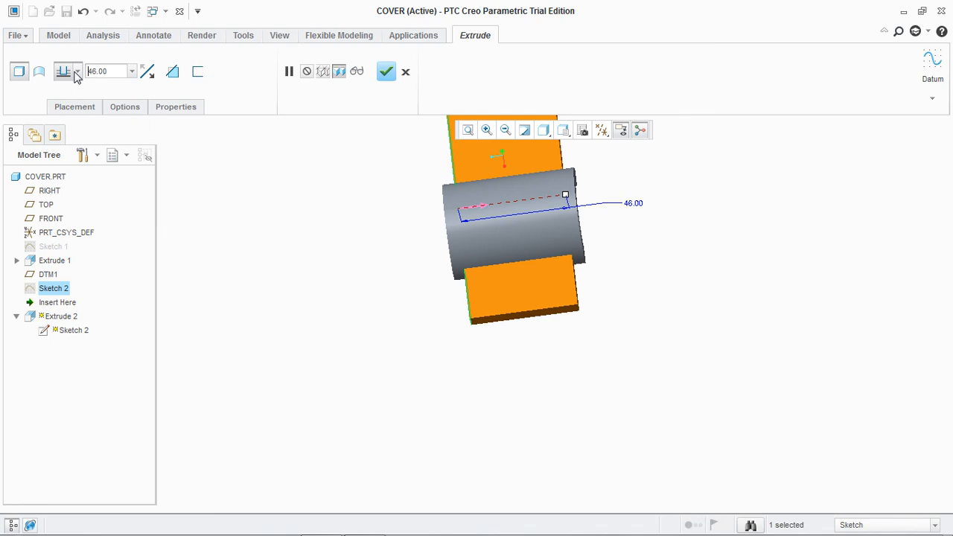
Step: Accept the redefined base extrusion and consult the reference drawing for the web joining the boss and half-ring
left_click(386, 71)
middle_click_drag(255, 271, 340, 254)
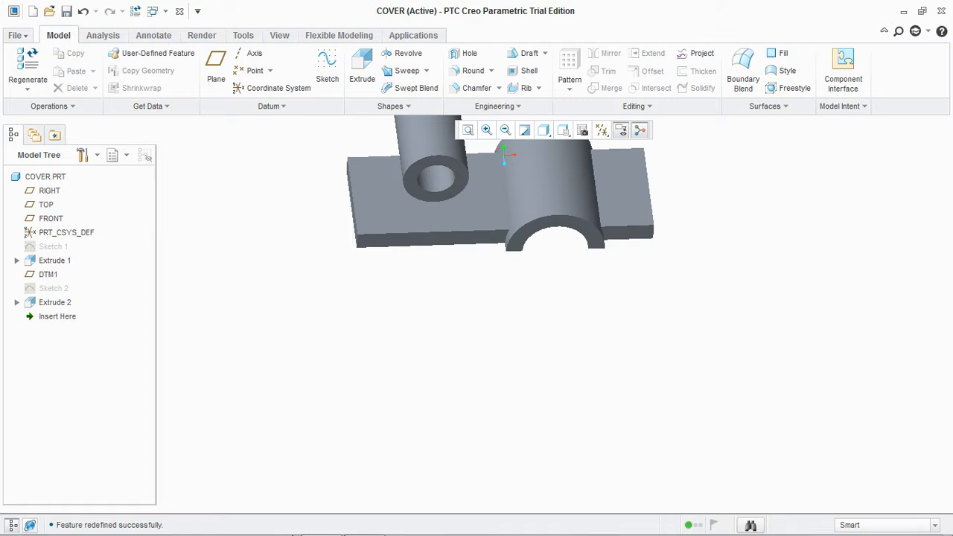
left_click(355, 525)
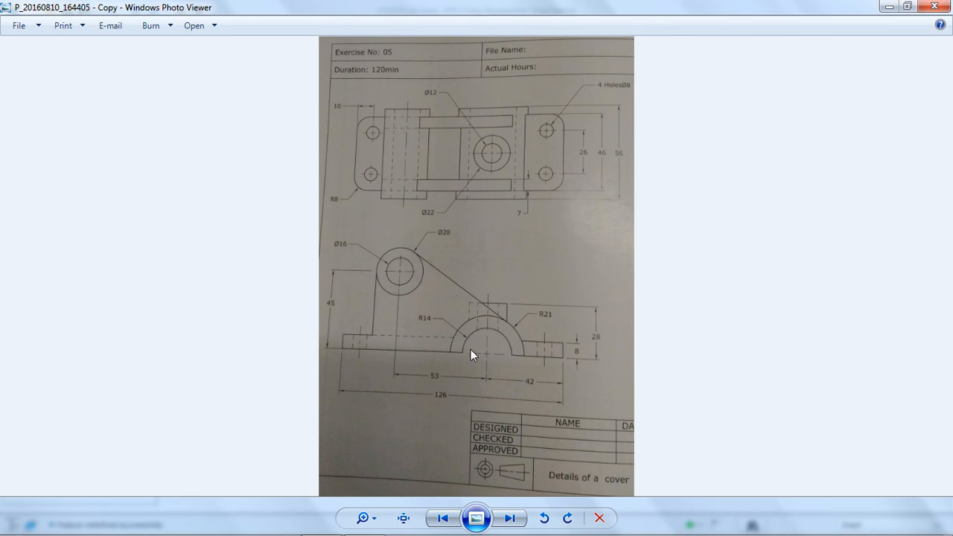
mouse_move(373, 527)
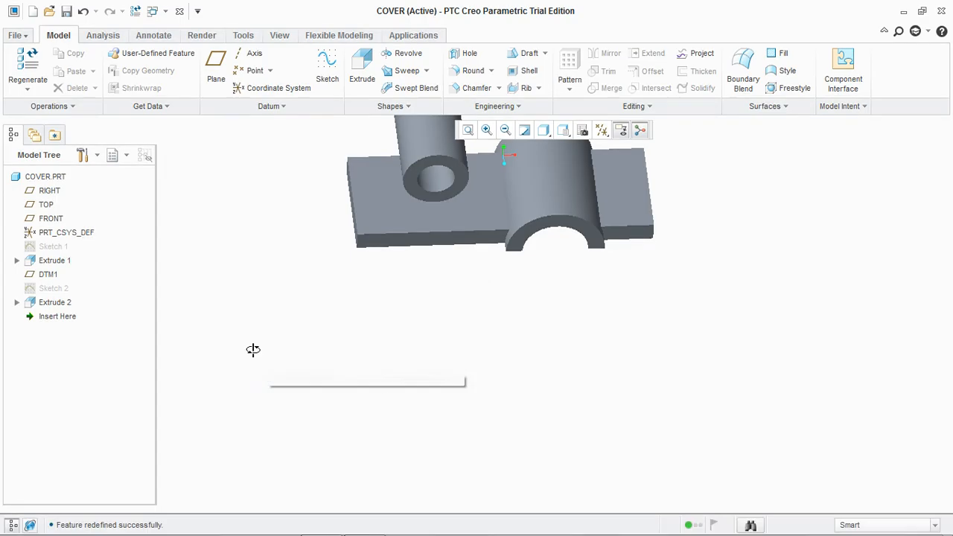
Step: Start a new sketch on the DTM1 plane and orient the view parallel to it
left_click(327, 71)
left_click(67, 276)
left_click(878, 310)
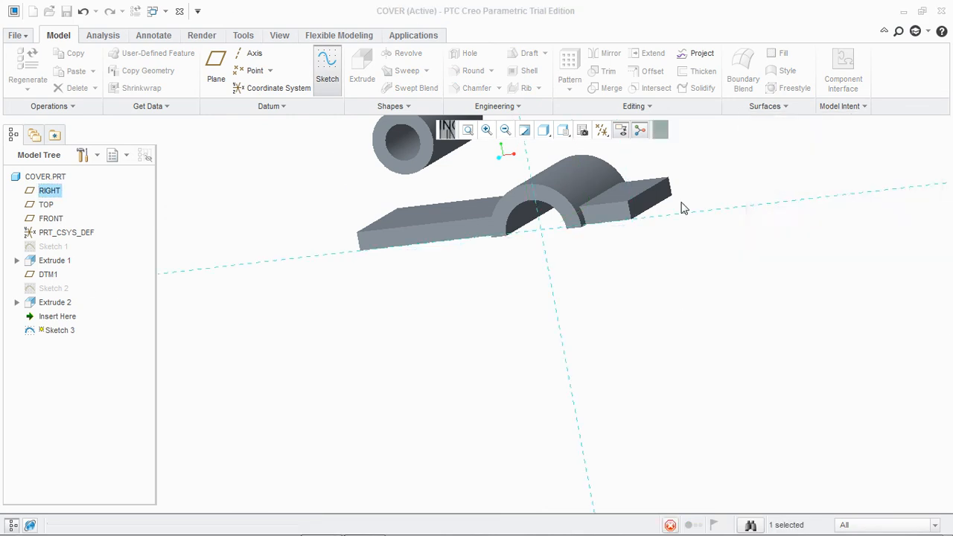
left_click(603, 132)
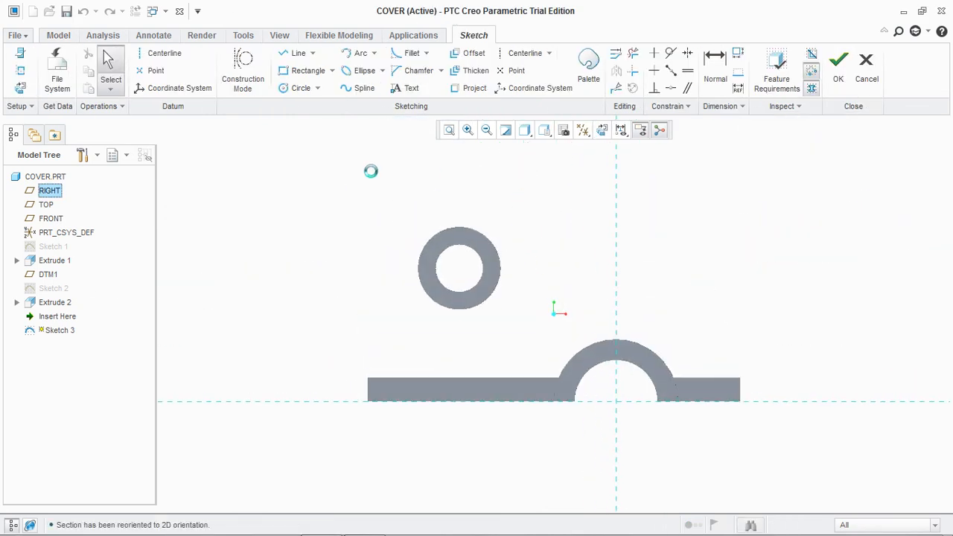
Step: Add the boss's circles, the half-ring's inner and outer arcs and the base's upper edge as sketch references
left_click(20, 70)
left_click(450, 231)
left_click(452, 247)
left_click(589, 354)
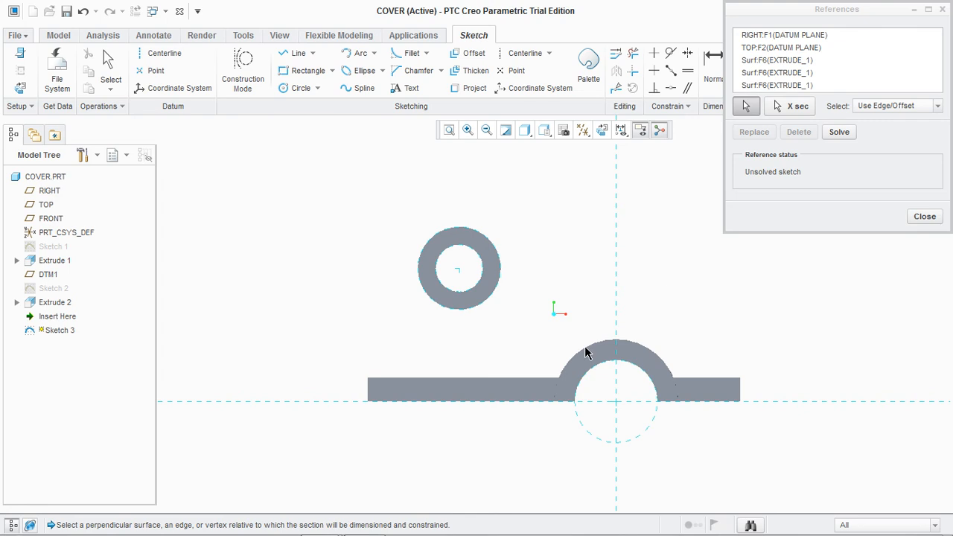
left_click(925, 216)
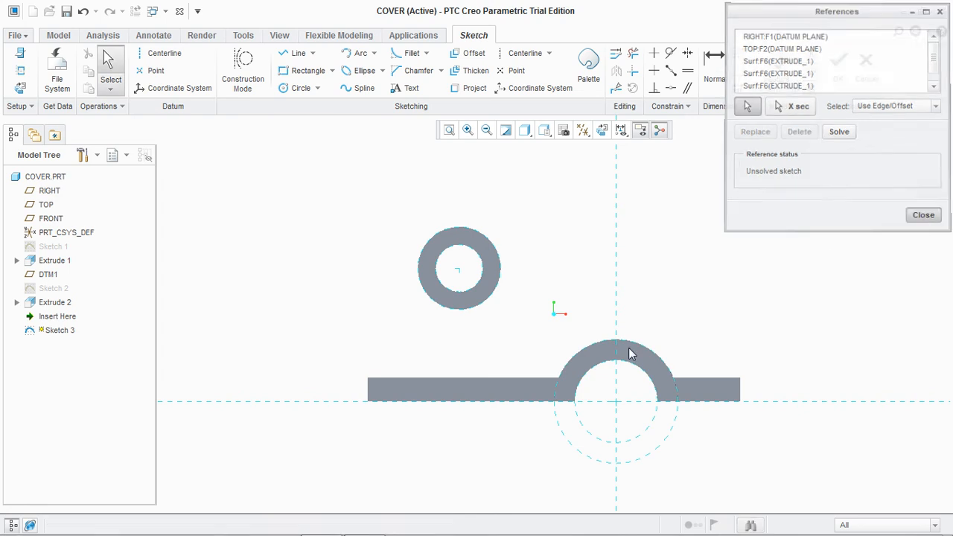
left_click(364, 524)
left_click(364, 524)
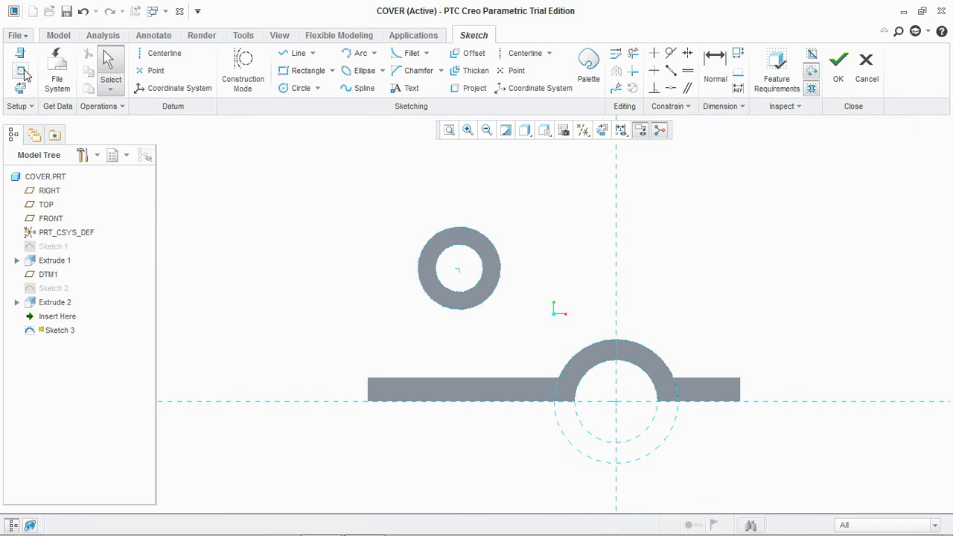
left_click(23, 71)
left_click(447, 380)
left_click(924, 217)
Step: Sketch a vertical line about 75 long beside the boss's outer side and a slanting line above the boss and half-ring
left_click(295, 53)
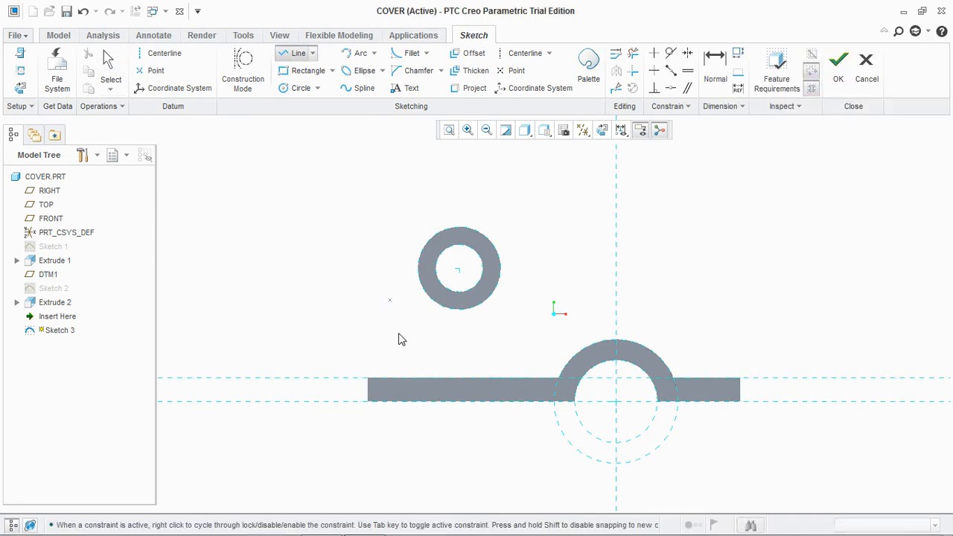
left_click(408, 216)
left_click(407, 437)
middle_click(407, 438)
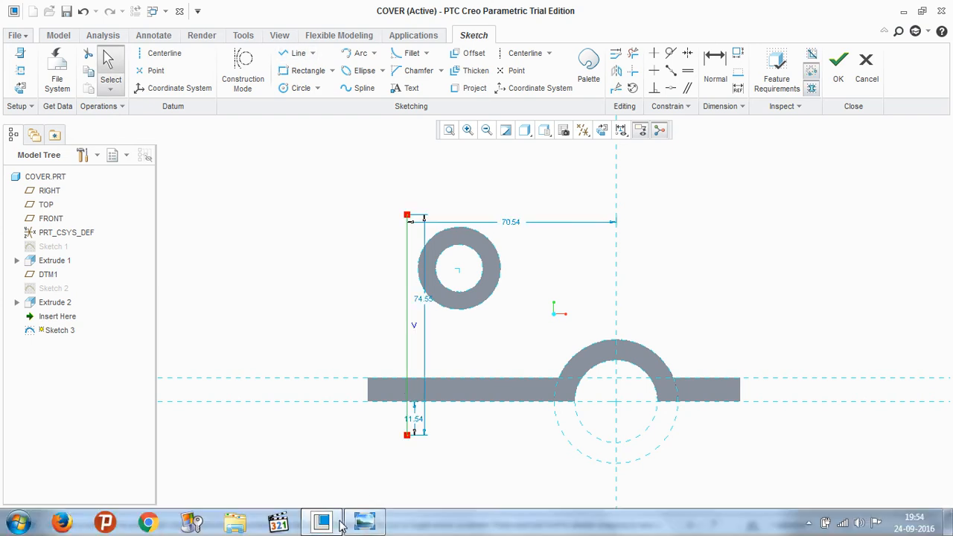
left_click(365, 522)
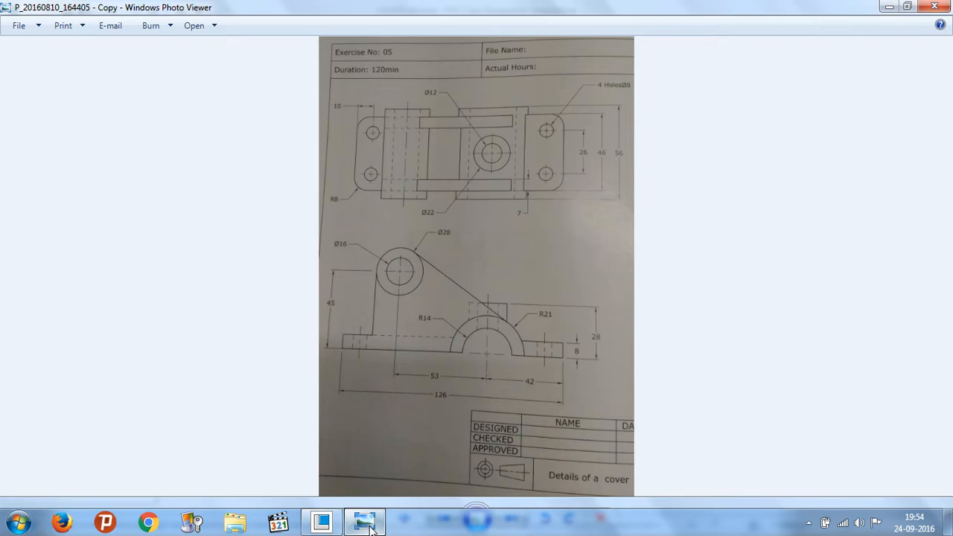
left_click(365, 522)
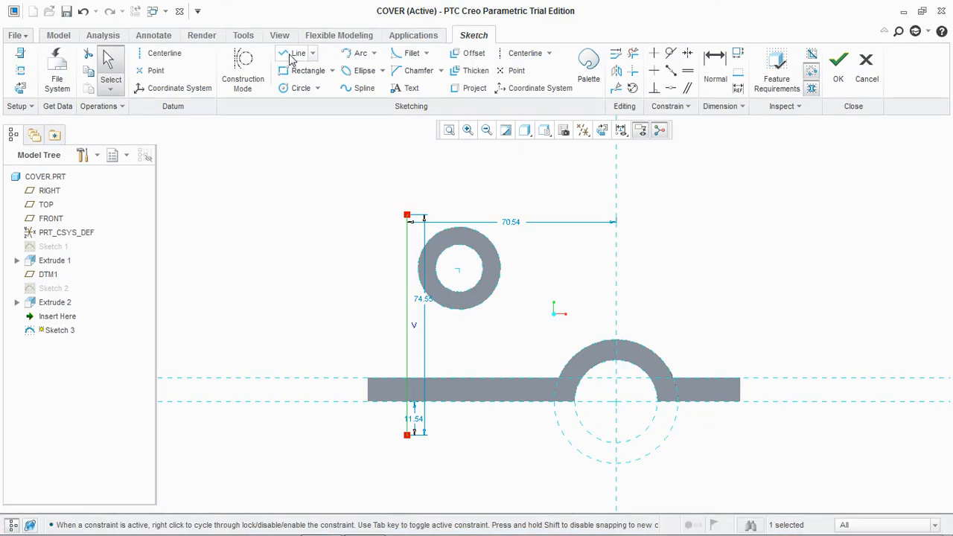
left_click(444, 193)
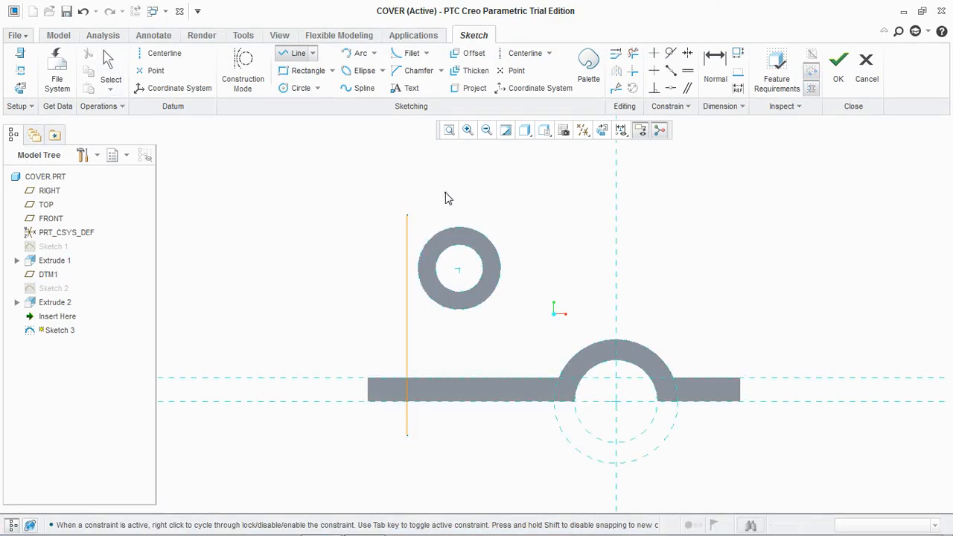
left_click(687, 345)
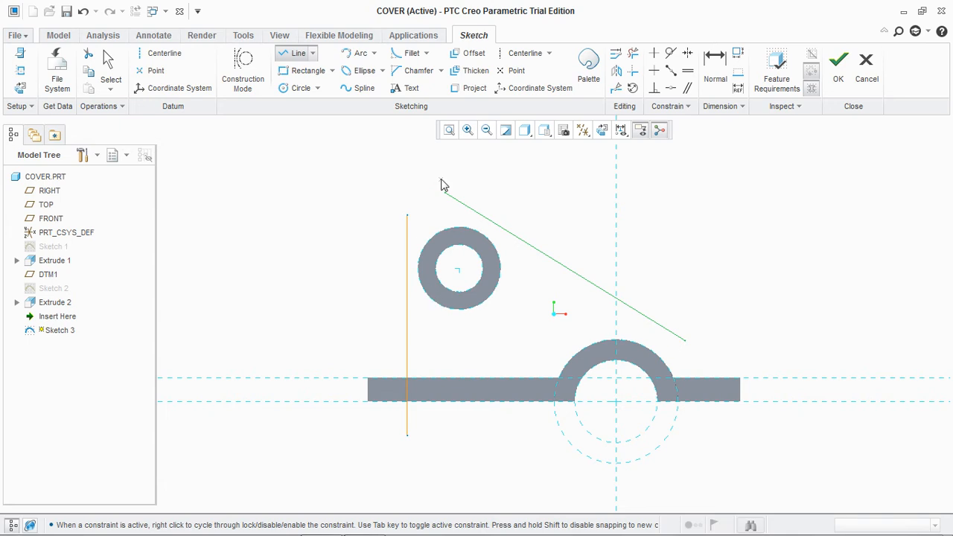
Step: Make the vertical line tangent to the boss's outer circle and the slanting line tangent to both the boss and the half-ring
left_click(670, 54)
left_click(407, 266)
left_click(418, 266)
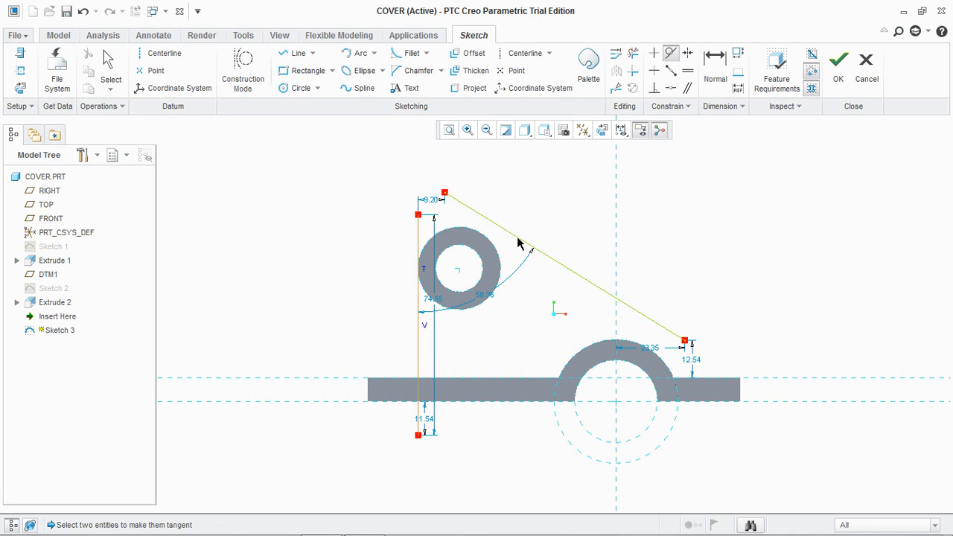
left_click(493, 249)
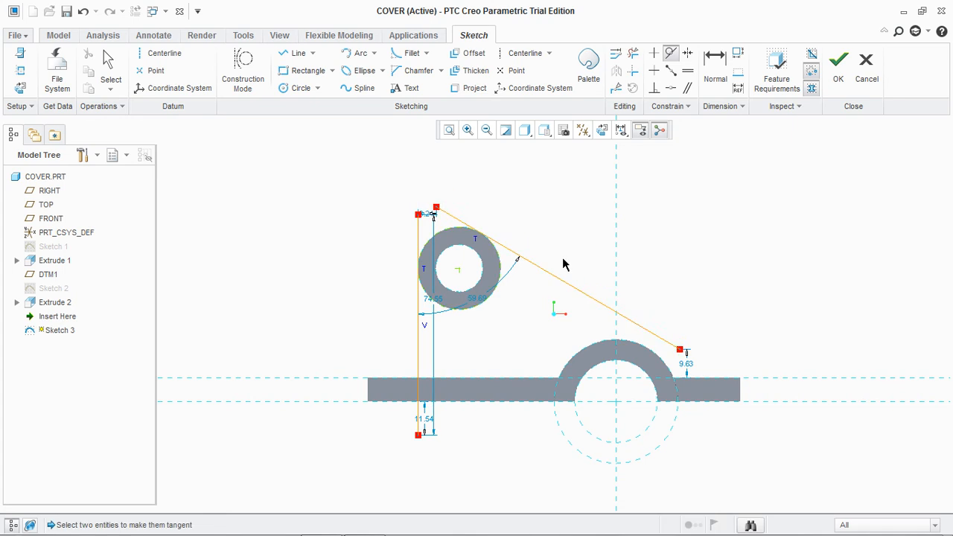
left_click(639, 330)
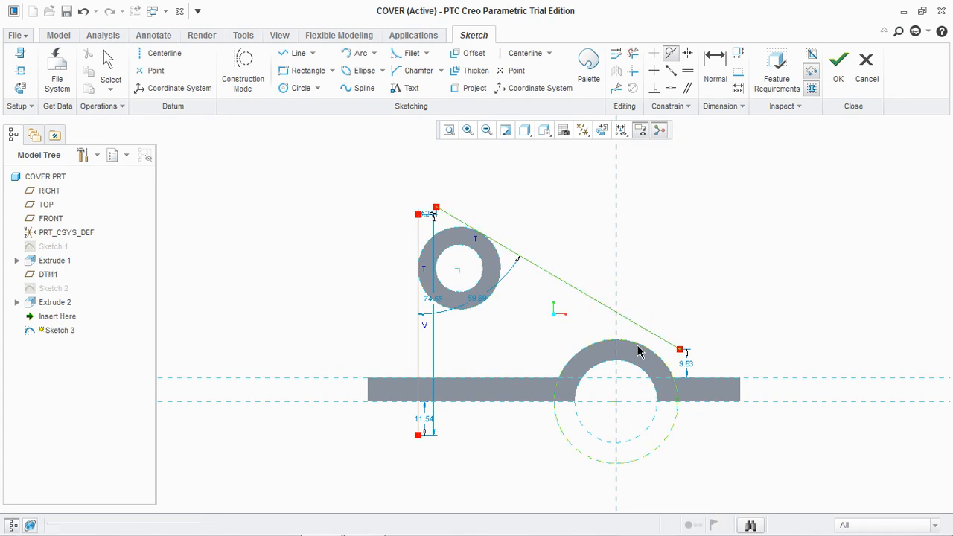
left_click(639, 348)
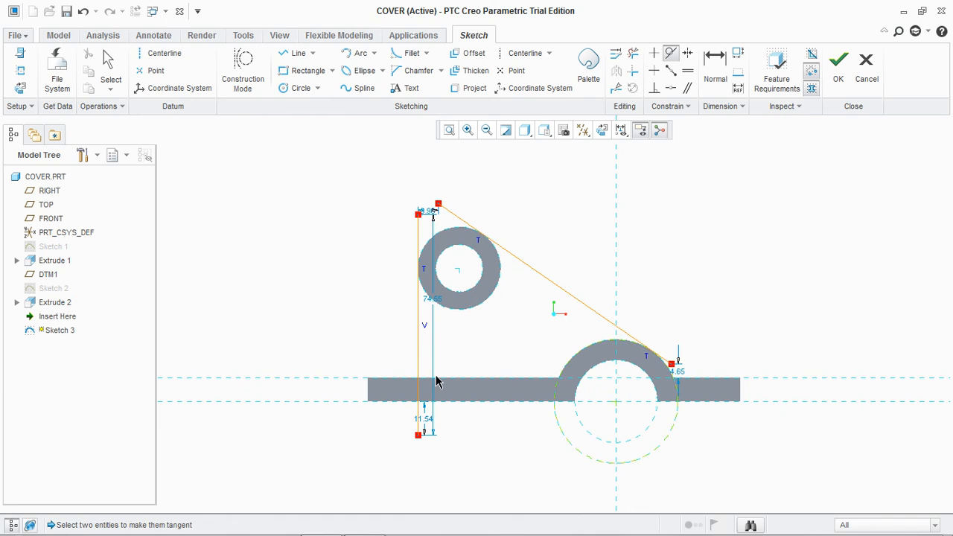
left_click(297, 88)
scroll(468, 319, "down", 3)
scroll(457, 296, "up", 5)
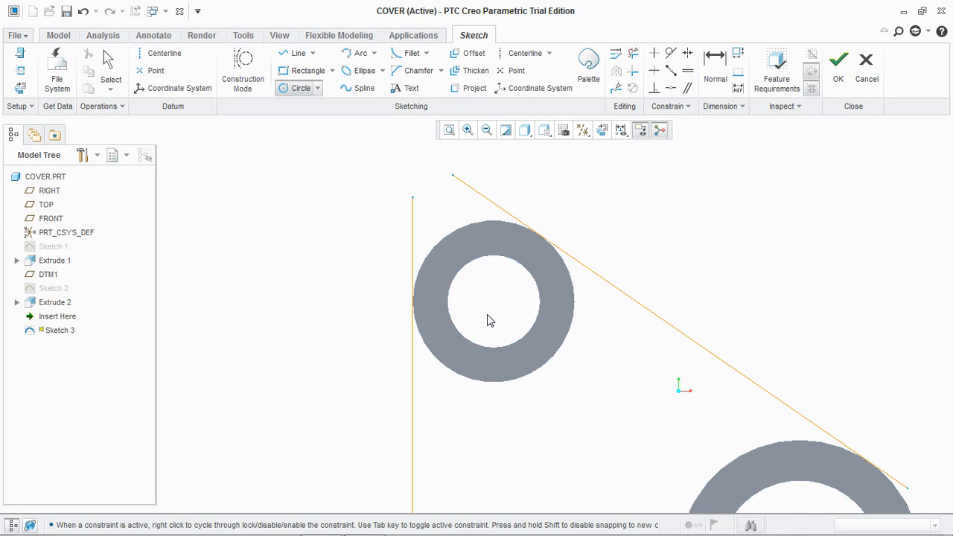
left_click(479, 351)
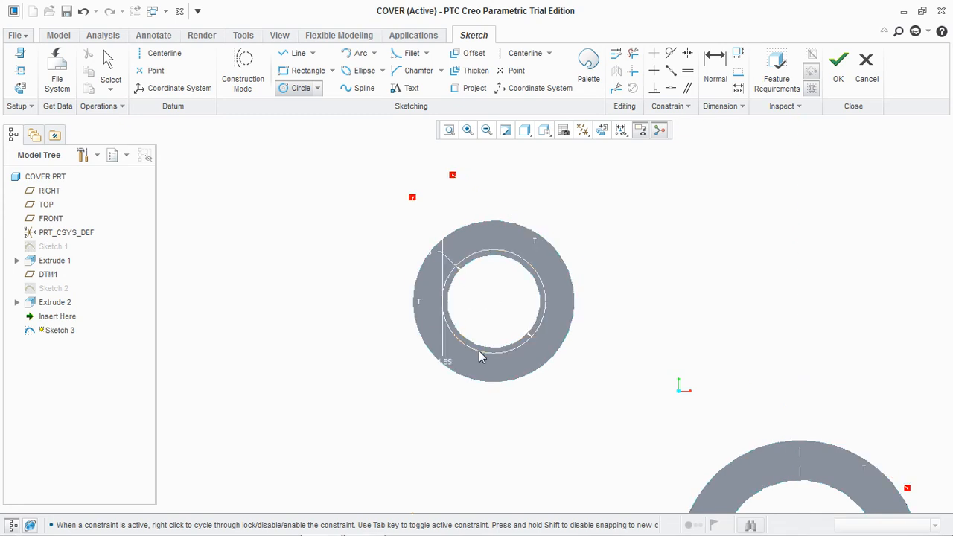
key("ctrl+z")
Step: Sketch two concentric circles on the boss centre, matching its inner and outer circles
left_click(294, 90)
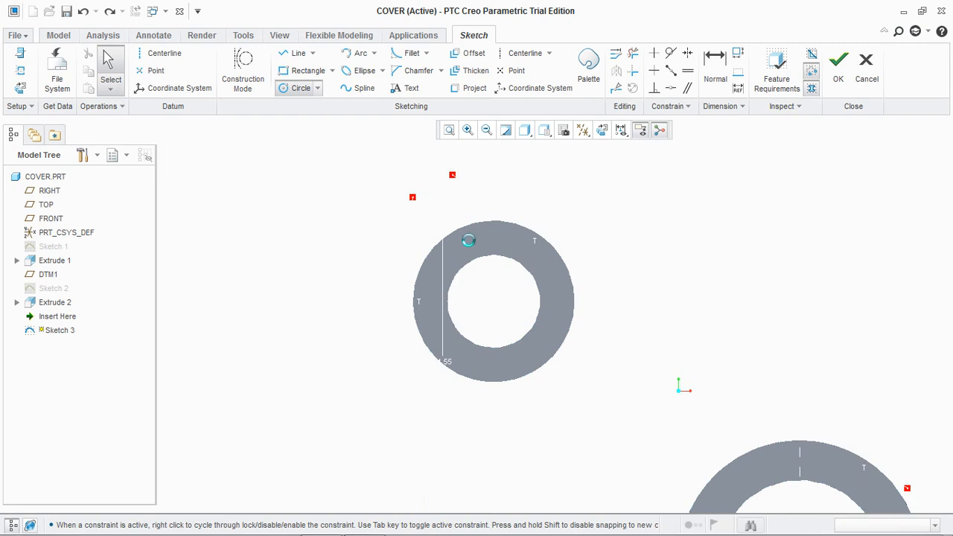
left_click(493, 301)
left_click(489, 349)
left_click(495, 306)
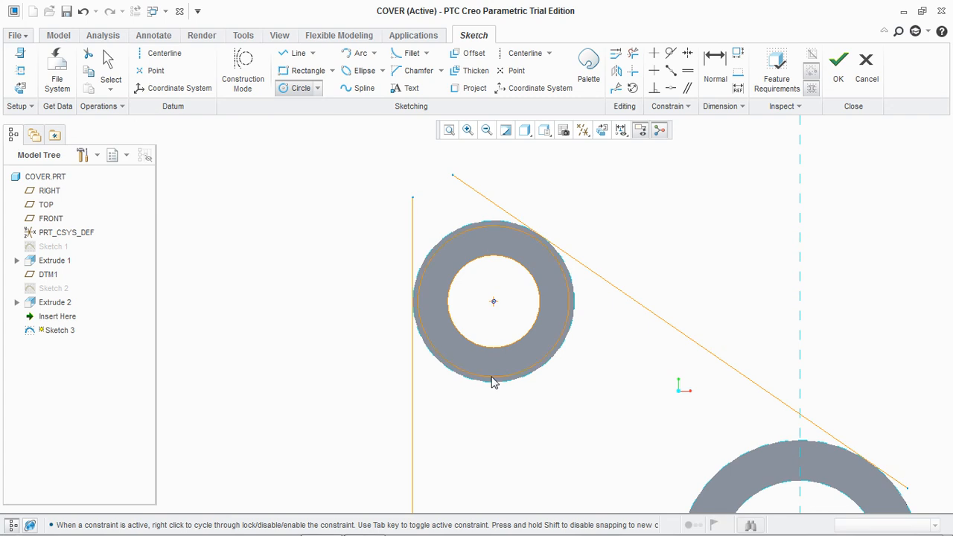
left_click(492, 387)
middle_click(290, 275)
scroll(289, 275, "down", 2)
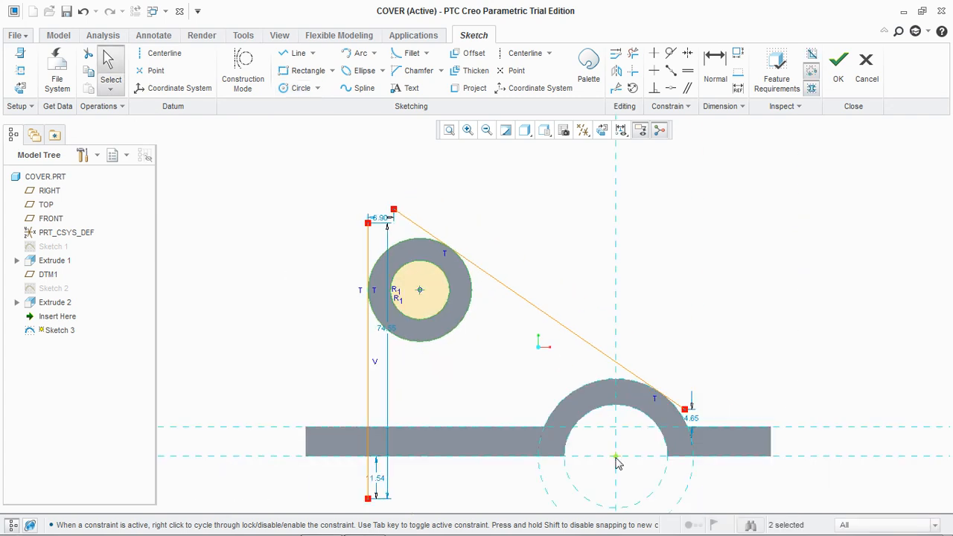
left_click(613, 510)
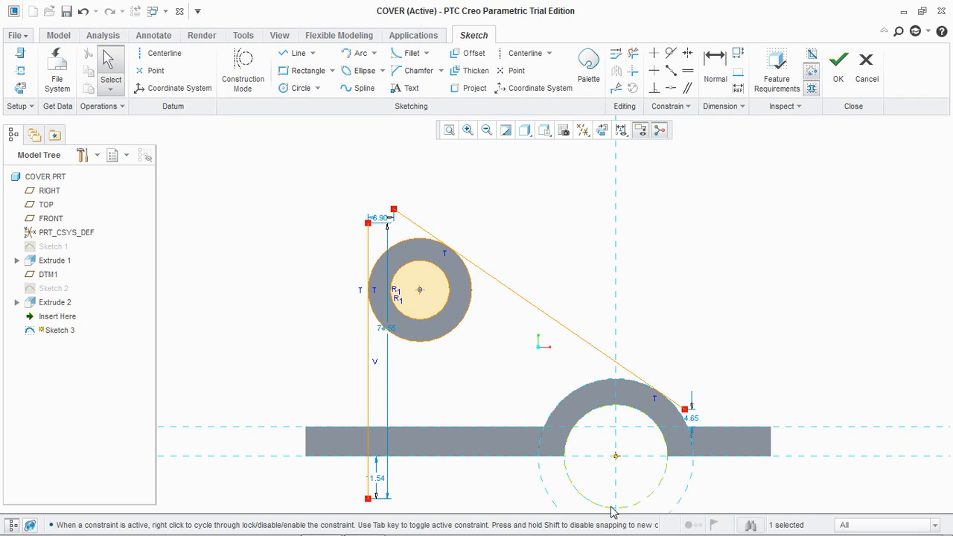
scroll(579, 455, "down", 1)
scroll(585, 424, "up", 2)
left_click(588, 391)
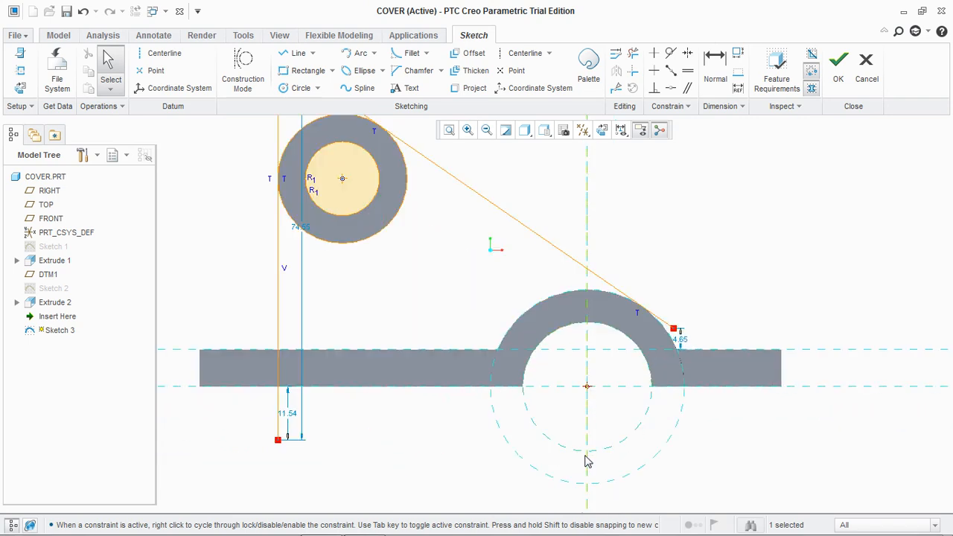
key("Escape")
left_click(555, 298)
Step: Sketch two concentric circles centred on the origin, matching the half-ring's inner and outer reference circles
left_click(298, 88)
left_click(588, 387)
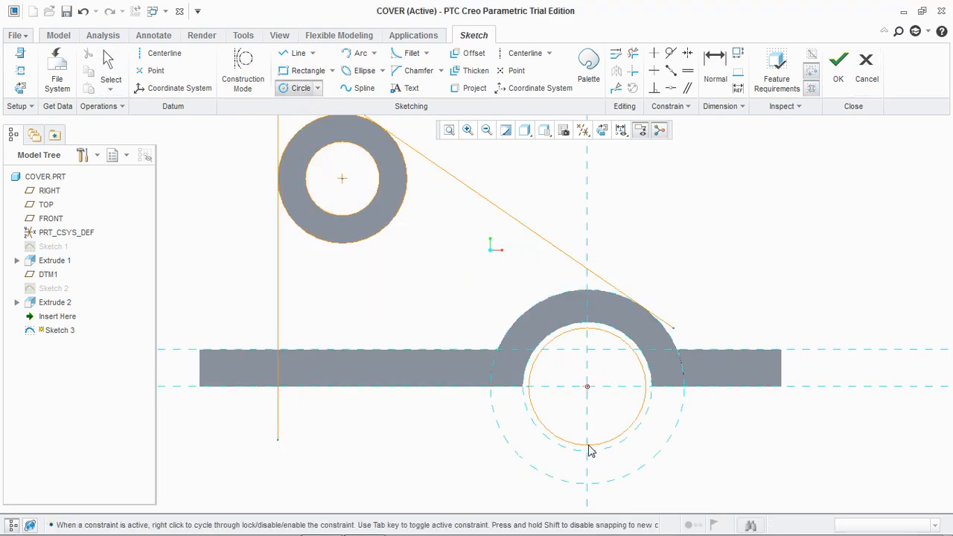
left_click(590, 452)
left_click(588, 386)
left_click(579, 485)
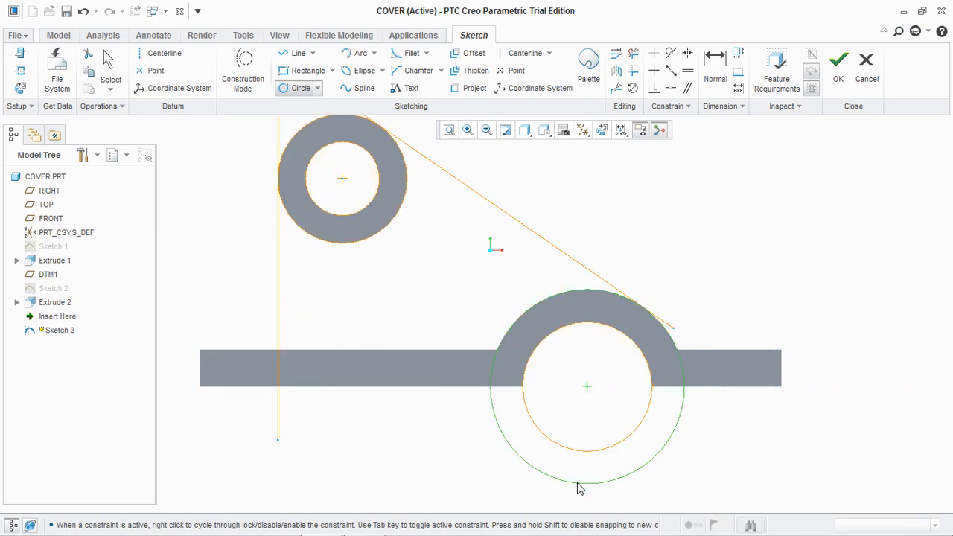
middle_click(579, 488)
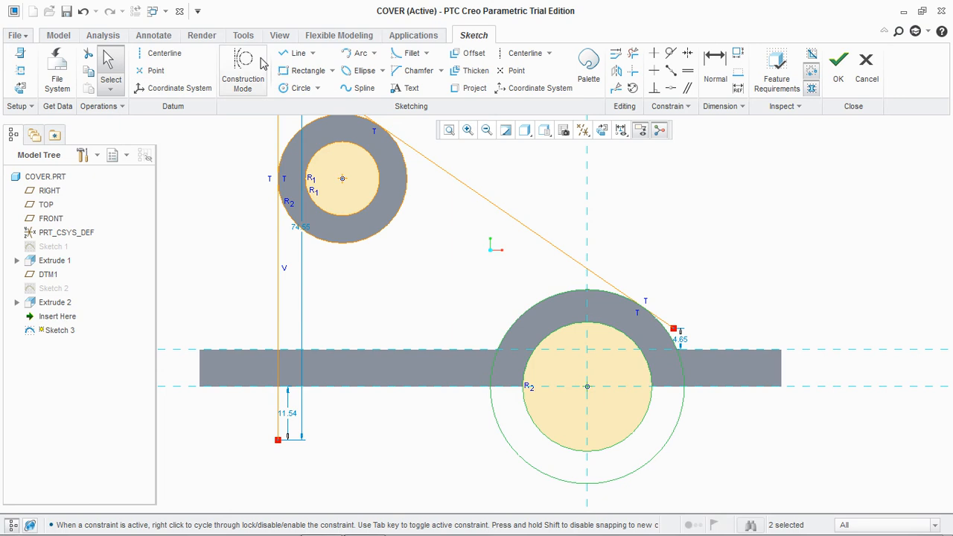
Step: Sketch a horizontal line along the base's upper edge from the vertical line to the half-ring's outer circle
left_click(298, 54)
left_click(278, 350)
left_click(499, 350)
middle_click(499, 349)
Step: Trim the vertical line above the boss tangency and below the base's upper edge, and remove the lower halves of the half-ring circles
left_click(633, 53)
left_click(280, 144)
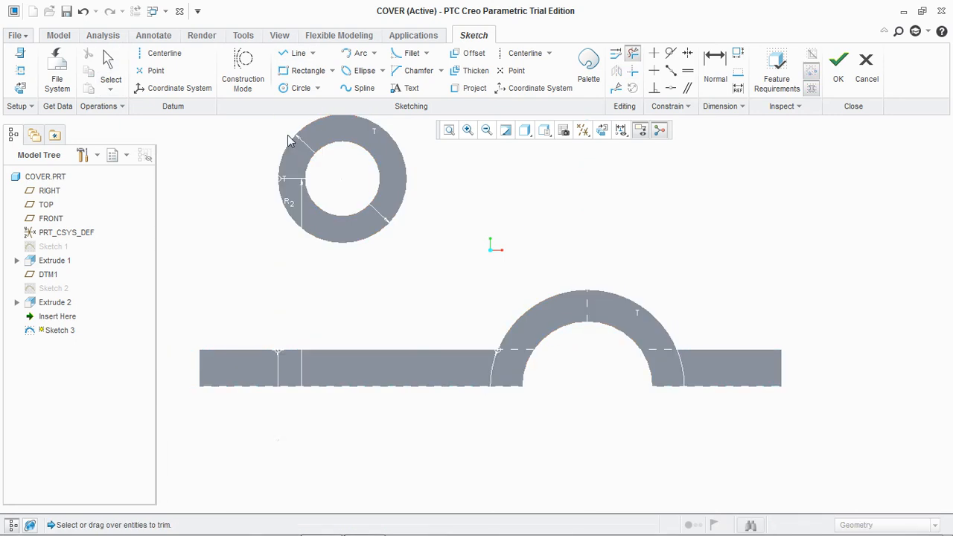
left_click(281, 414)
left_click(533, 470)
left_click(552, 445)
left_click(655, 467)
left_click(638, 432)
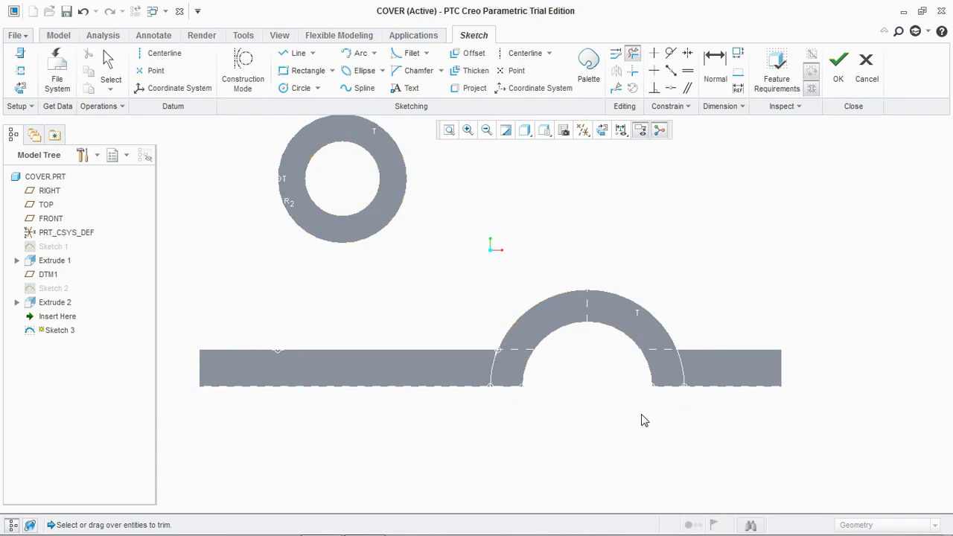
Step: Trim the slanting line's lower overhang, the remaining inner half-ring arcs and the outer arc portions outside the web profile
left_click(683, 372)
left_click(671, 330)
left_click(634, 340)
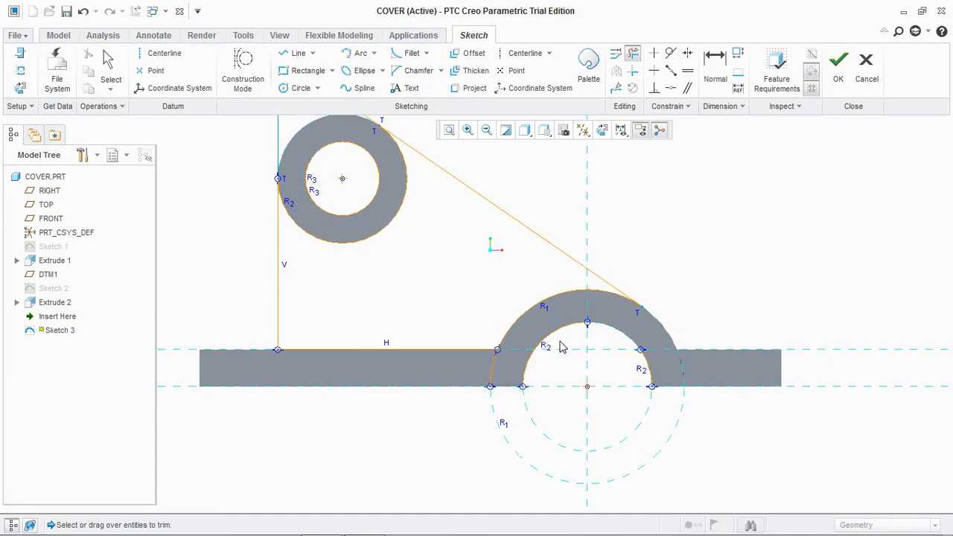
left_click(544, 341)
left_click(653, 373)
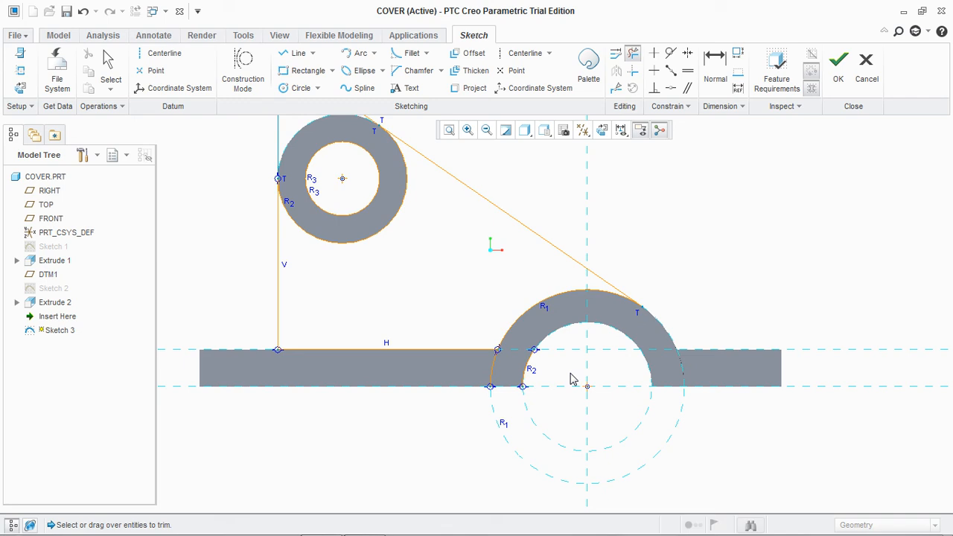
left_click(525, 372)
left_click(493, 377)
Step: Trim the slanting line's overhang above the boss and remove the boss's inner circle
scroll(523, 324, "down", 2)
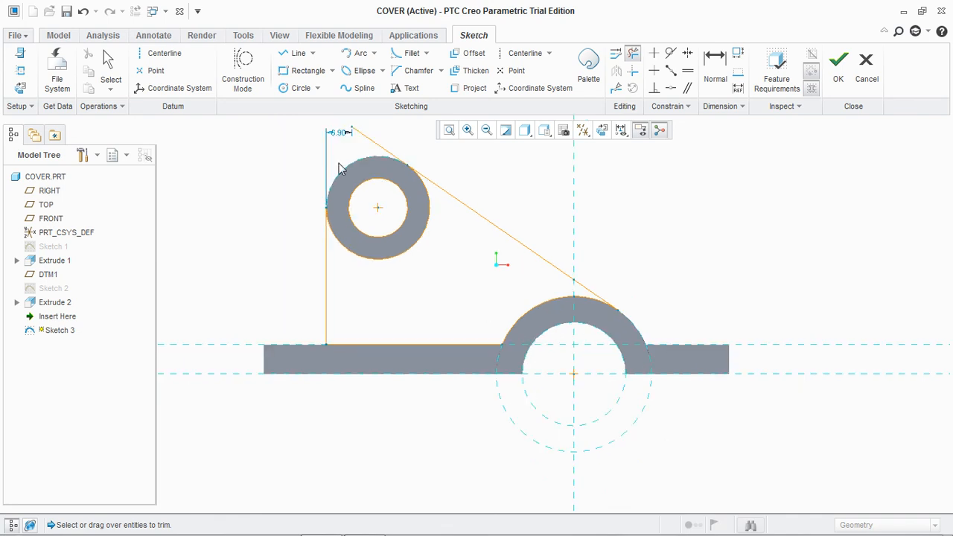
left_click(378, 144)
left_click(355, 201)
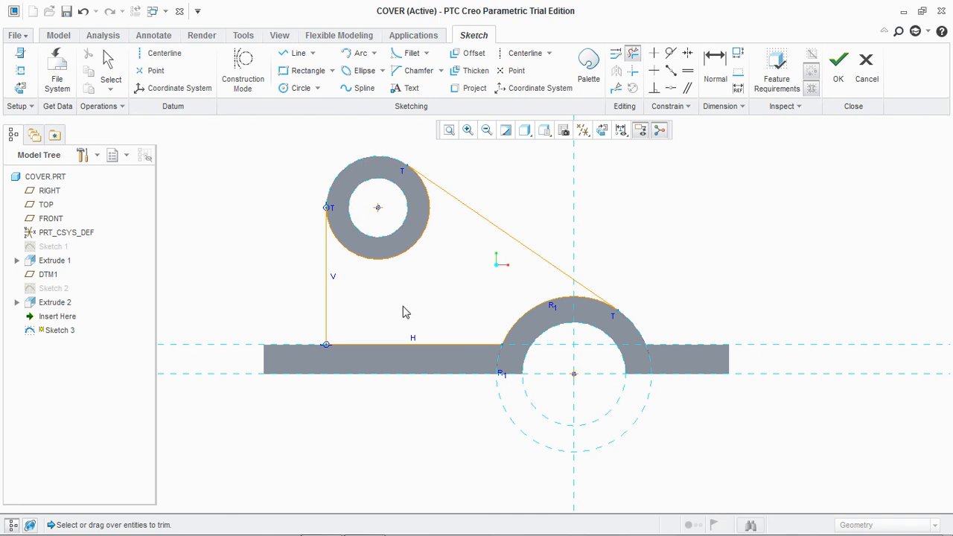
scroll(703, 383, "down", 2)
scroll(656, 365, "up", 3)
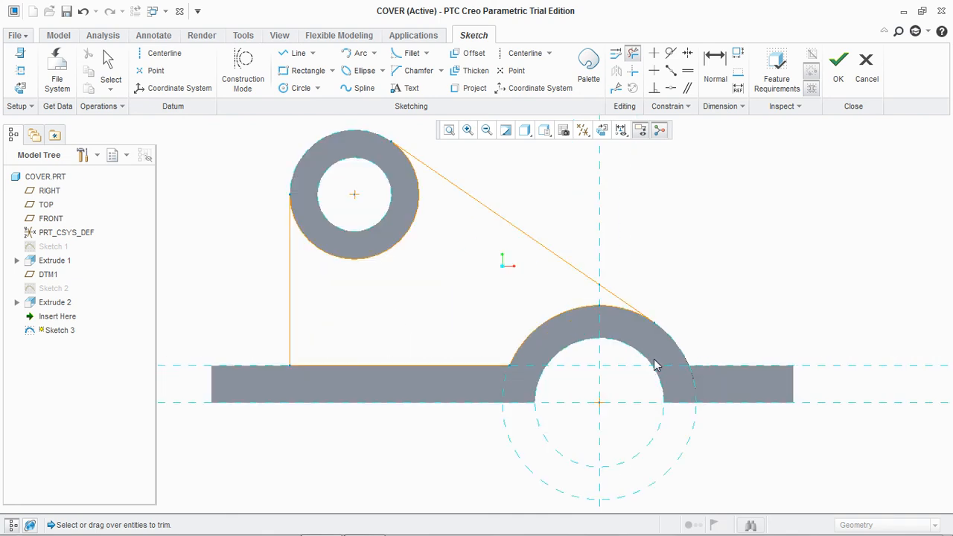
Step: Finish the sketch of the web profile joining the boss, half-ring and base
scroll(655, 365, "up", 2)
scroll(656, 365, "down", 3)
left_click(839, 75)
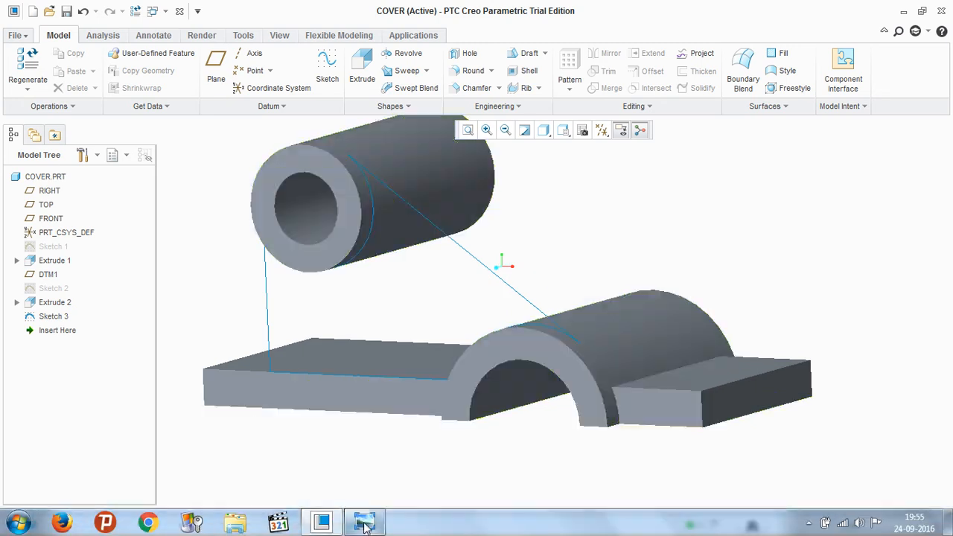
Step: Check the web thickness in the reference drawing and extrude the web profile 7 mm inward
left_click(364, 523)
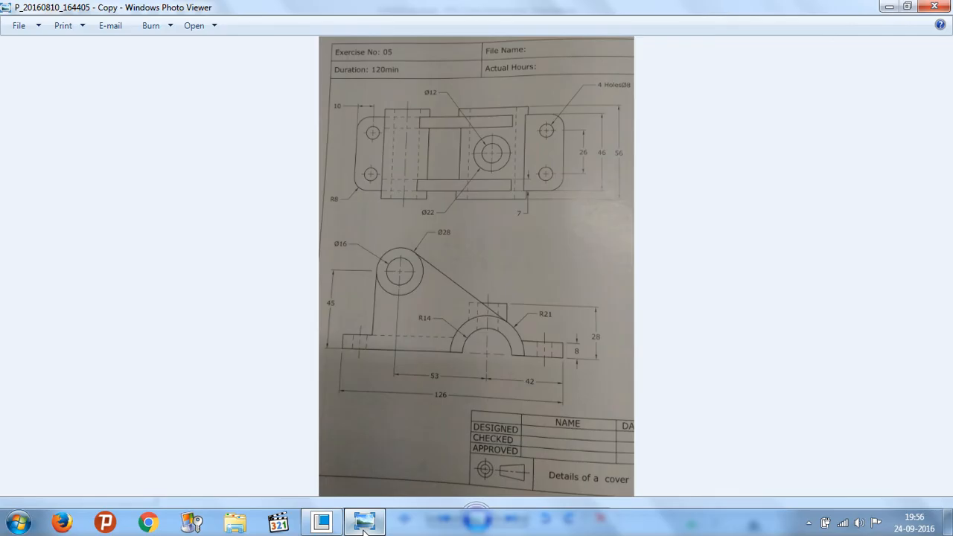
left_click(364, 524)
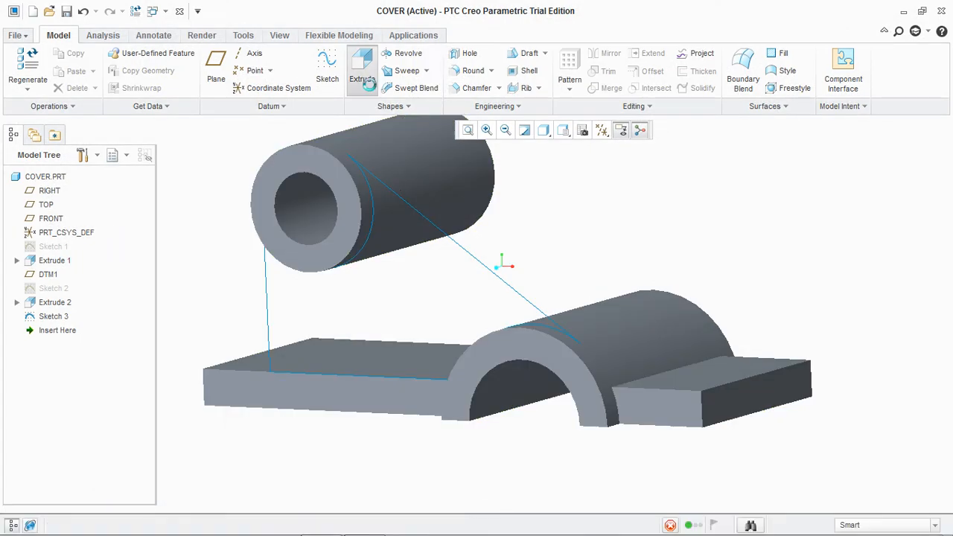
left_click(470, 255)
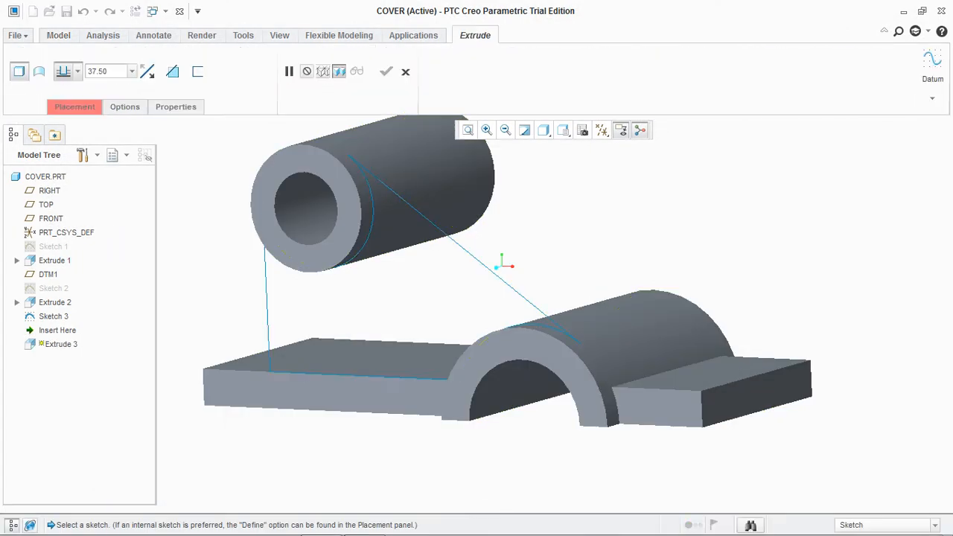
middle_click_drag(462, 262, 400, 293)
left_click(365, 523)
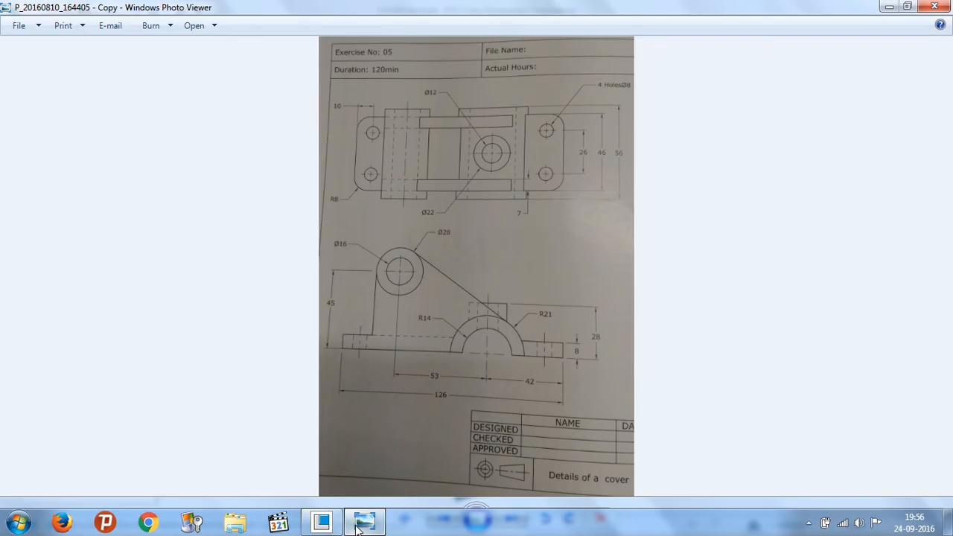
left_click(360, 524)
double_click(125, 71)
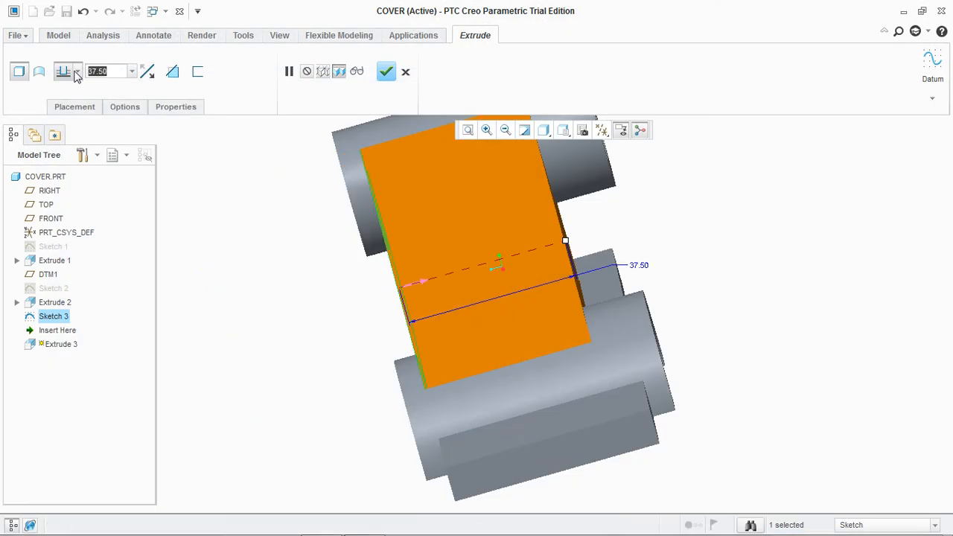
type("7")
key("Return")
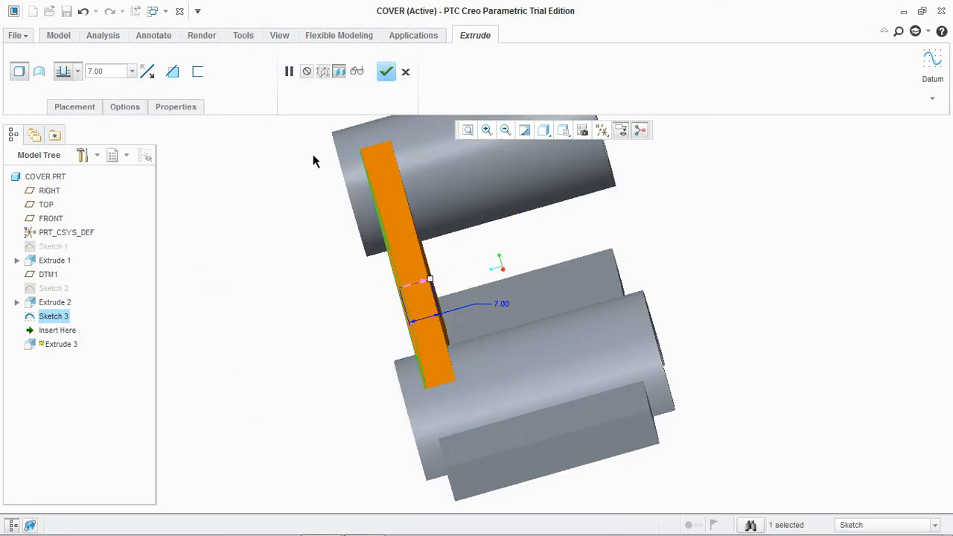
left_click(386, 71)
Step: Display the datum planes and mirror the extruded web about the FRONT plane
middle_click_drag(213, 255, 250, 325)
left_click(602, 131)
left_click(604, 209)
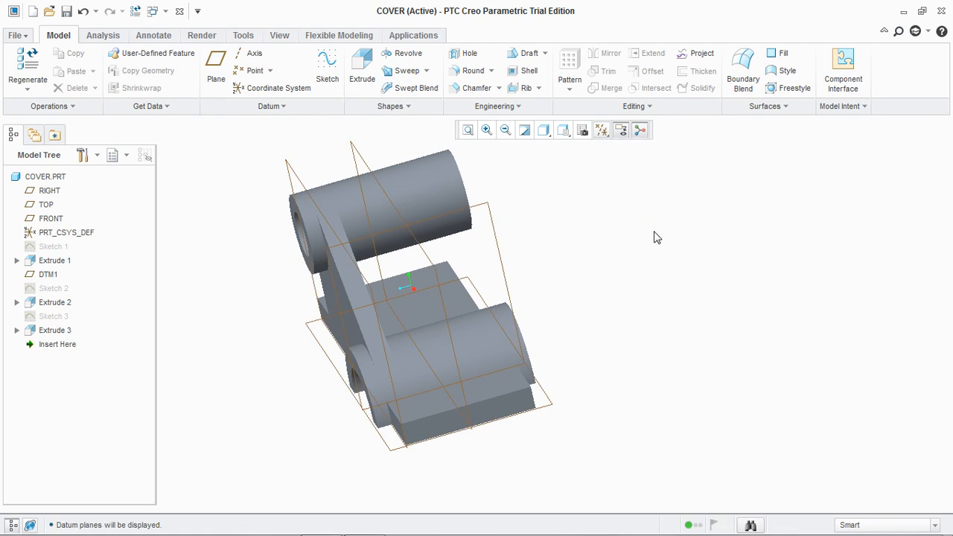
mouse_move(658, 281)
middle_mouse_down()
mouse_move(670, 249)
mouse_move(668, 268)
middle_mouse_up()
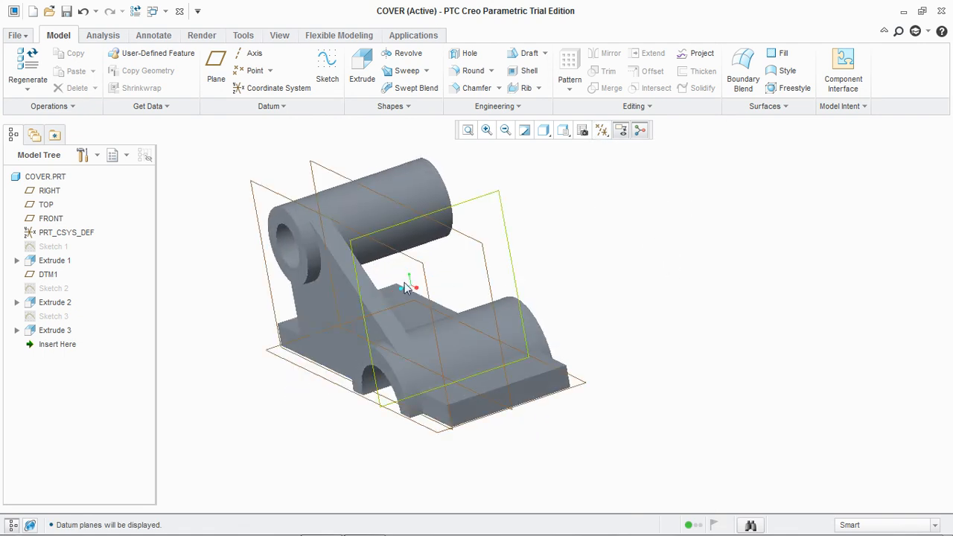
left_click(341, 290)
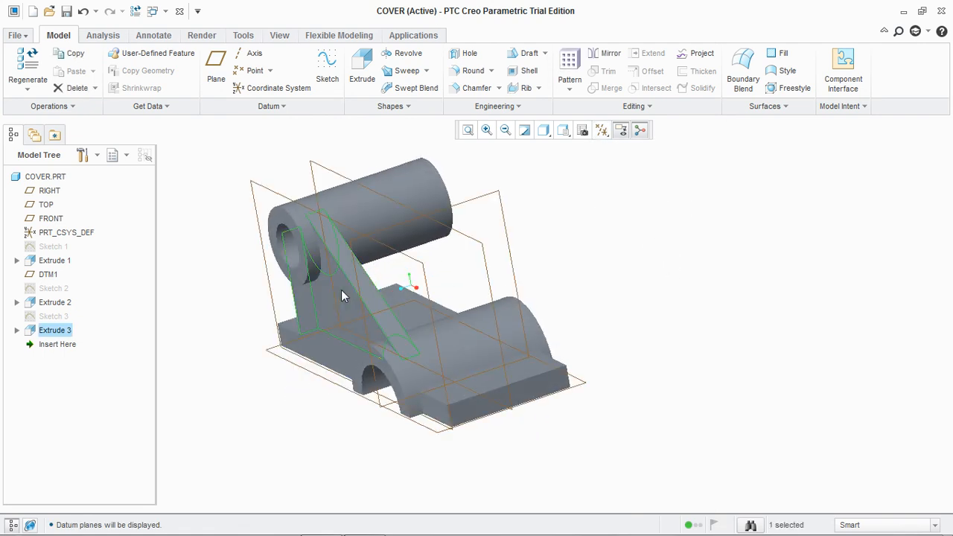
left_click(609, 54)
left_click(475, 240)
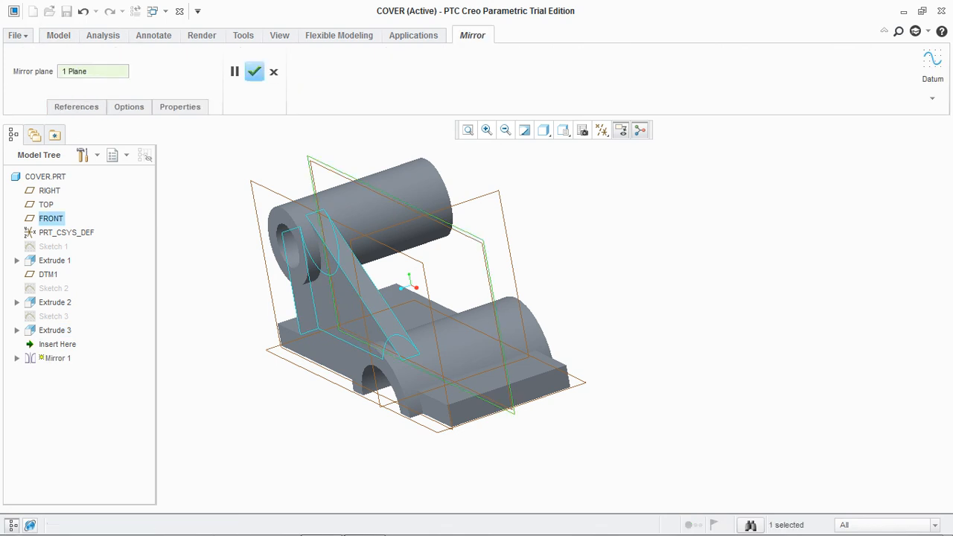
left_click(254, 72)
left_click(208, 181)
middle_click_drag(201, 189, 260, 176)
Step: Check the base's corner radius in the reference drawing and hide the datum planes
mouse_move(337, 527)
left_click(364, 523)
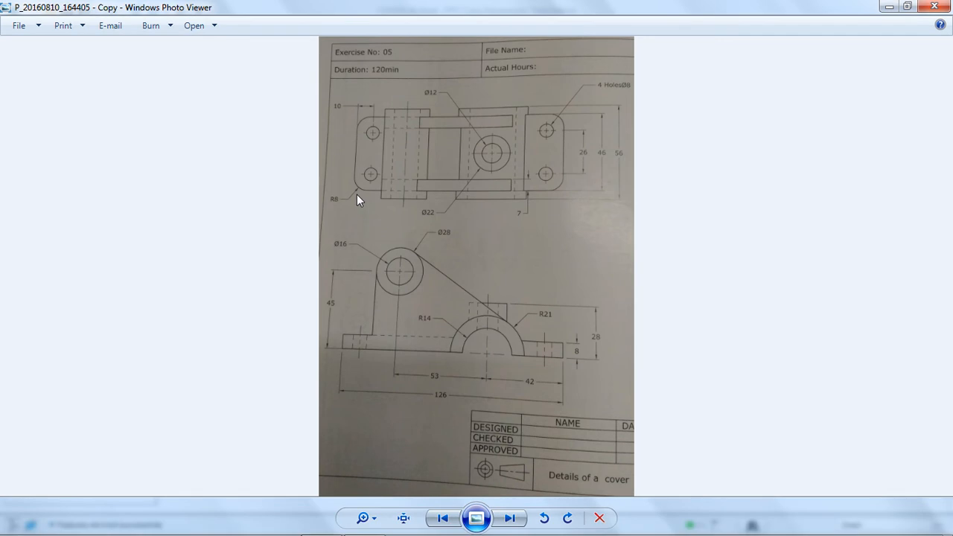
mouse_move(290, 529)
left_click(319, 522)
middle_click_drag(287, 345, 297, 362)
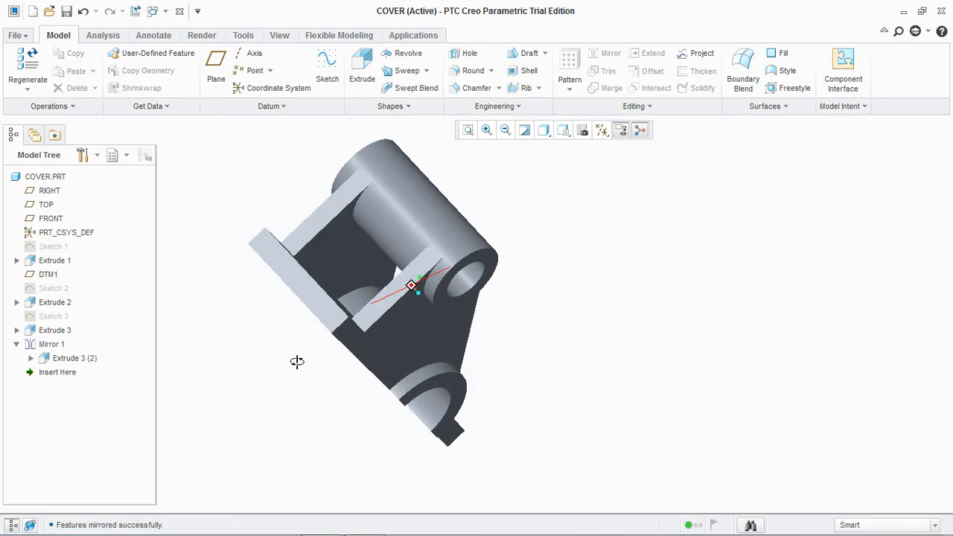
key("ctrl+d")
left_click(602, 131)
left_click(602, 209)
middle_click_drag(668, 293, 648, 286)
Step: Round the four vertical corner edges of the base with an 8 mm radius
left_click(474, 71)
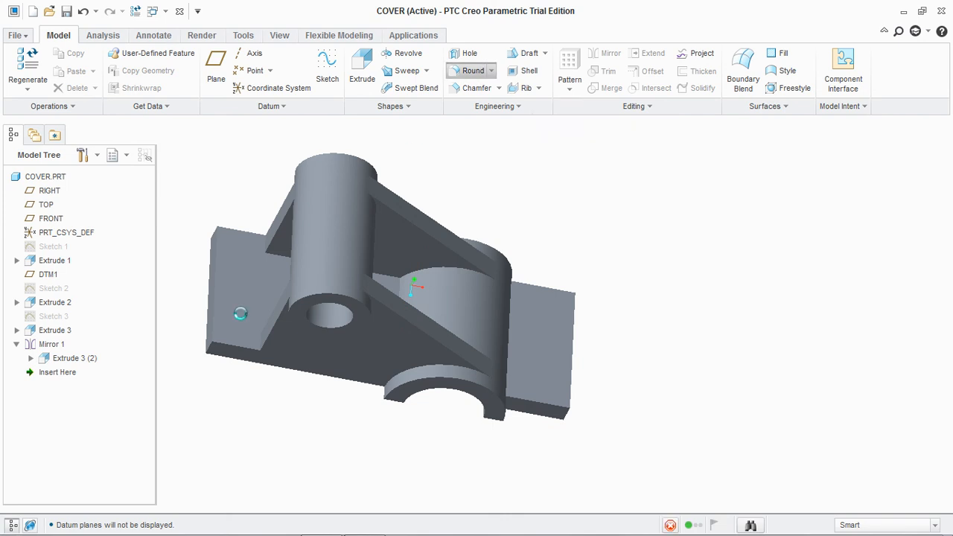
left_click(210, 348)
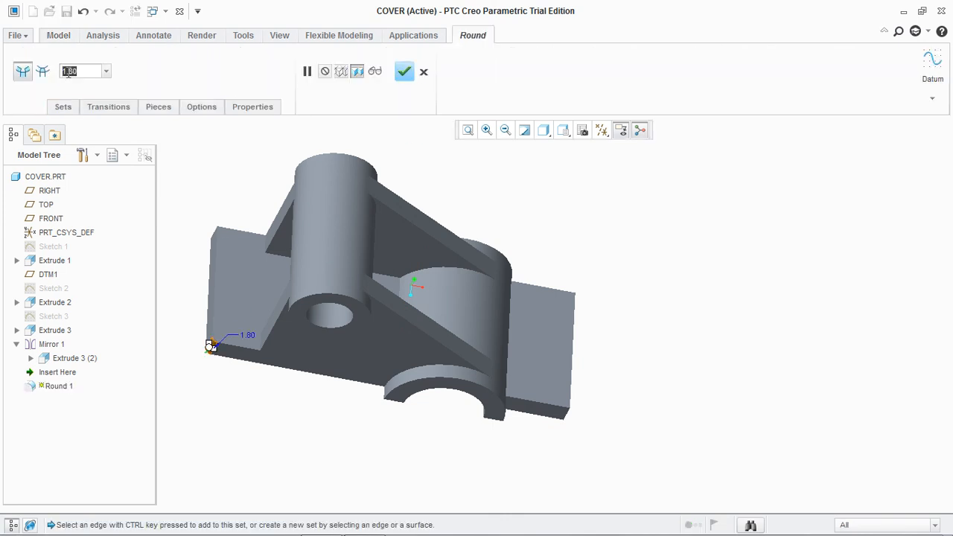
type("8")
key("Return")
middle_click_drag(633, 266, 552, 420)
middle_click_drag(641, 380, 596, 380)
middle_click_drag(624, 341, 630, 424)
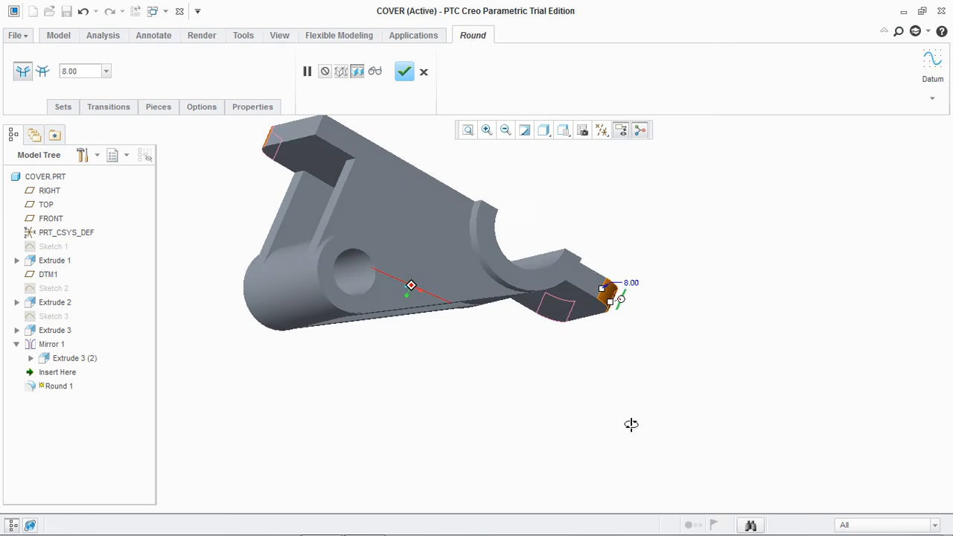
left_click(316, 144)
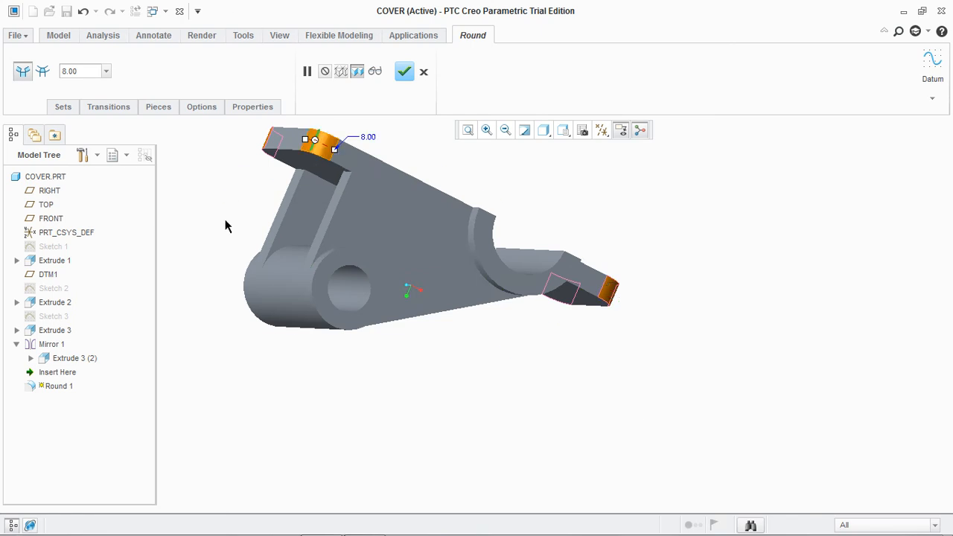
middle_click_drag(225, 213, 277, 141)
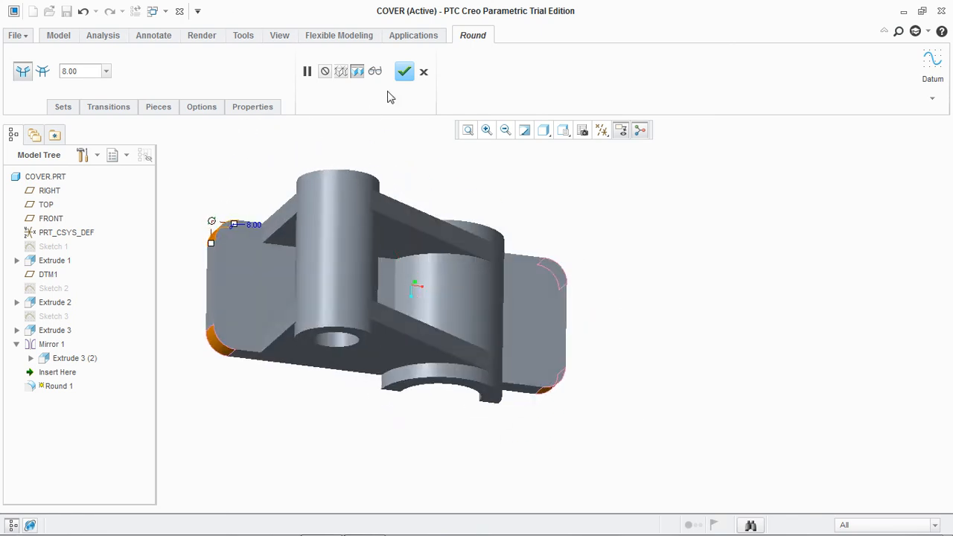
left_click(403, 73)
Step: Consult the reference drawing and start a sketch on the base's upper face, viewed square to the sketch plane
mouse_move(628, 219)
middle_mouse_down()
mouse_move(613, 166)
mouse_move(623, 217)
middle_mouse_up()
left_click(365, 522)
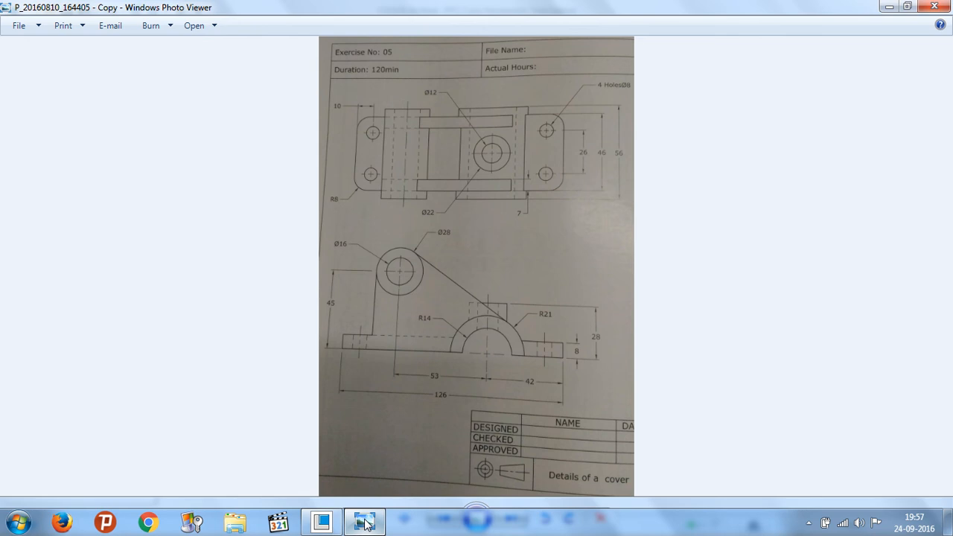
left_click(365, 524)
left_click(327, 65)
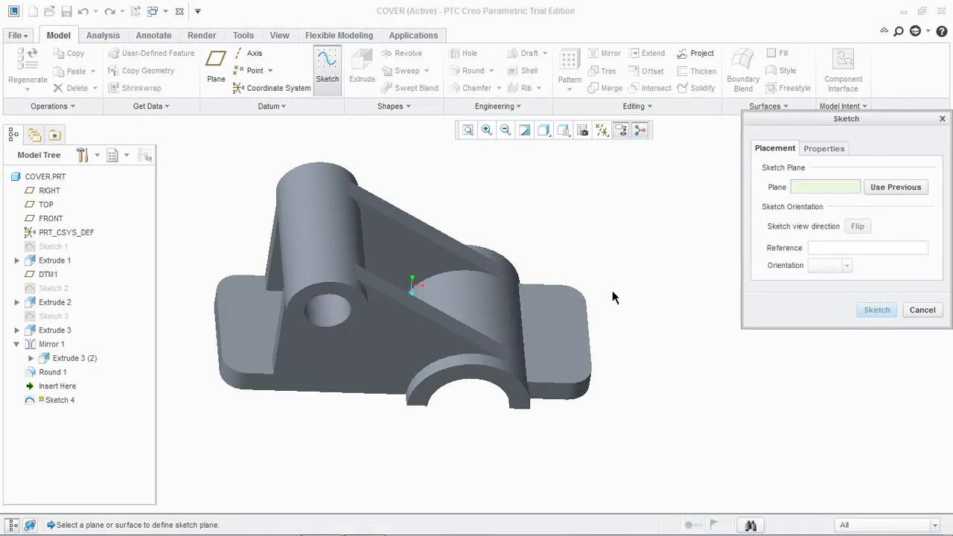
left_click(534, 334)
left_click(877, 310)
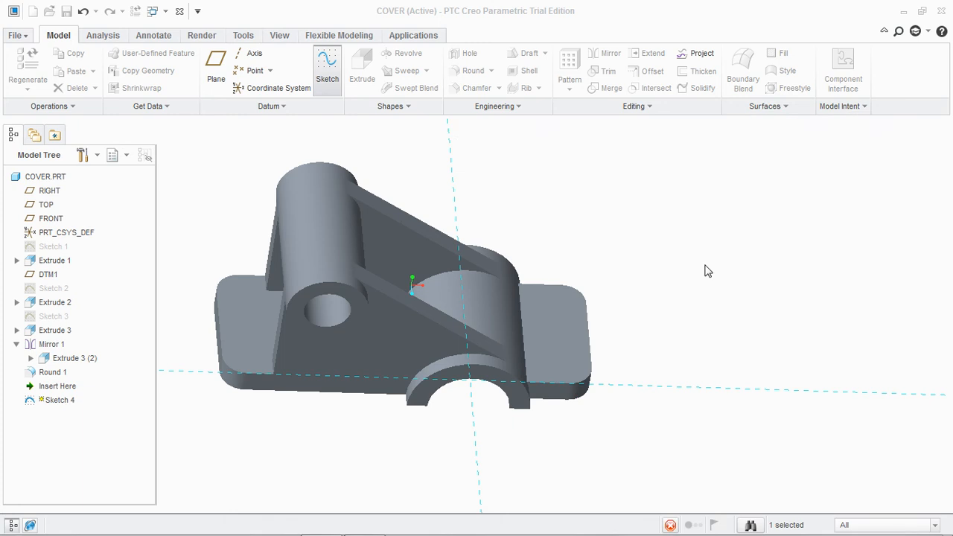
left_click(602, 131)
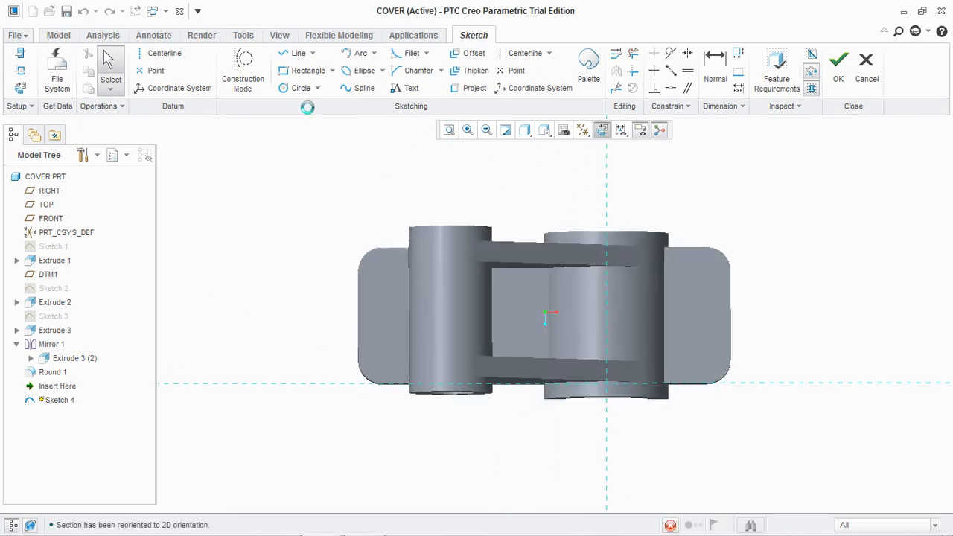
Step: Sketch a circle near the rear rounded corner on the half-ring end of the base and set its diameter to 8 mm
left_click(296, 88)
scroll(733, 256, "up", 5)
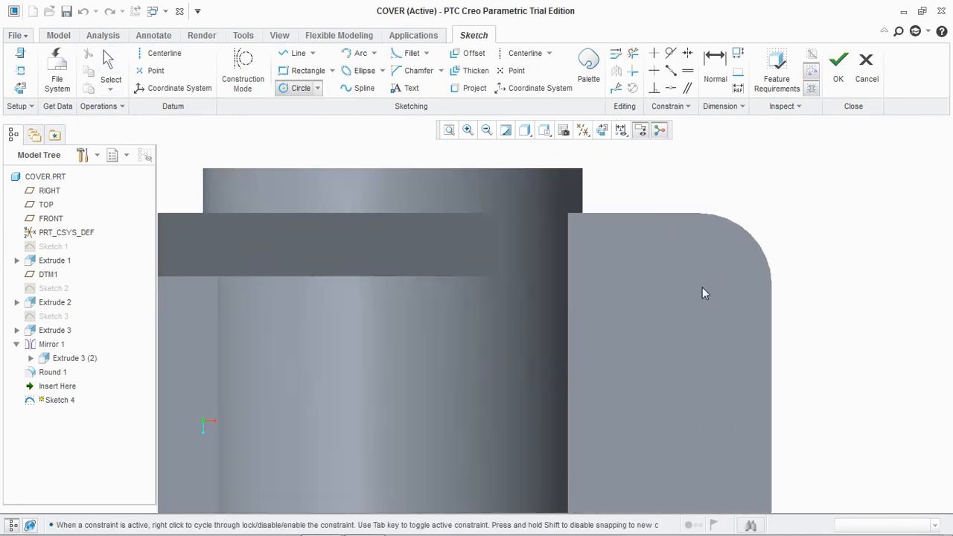
left_click(690, 286)
left_click(686, 334)
middle_click(686, 335)
left_click(620, 222)
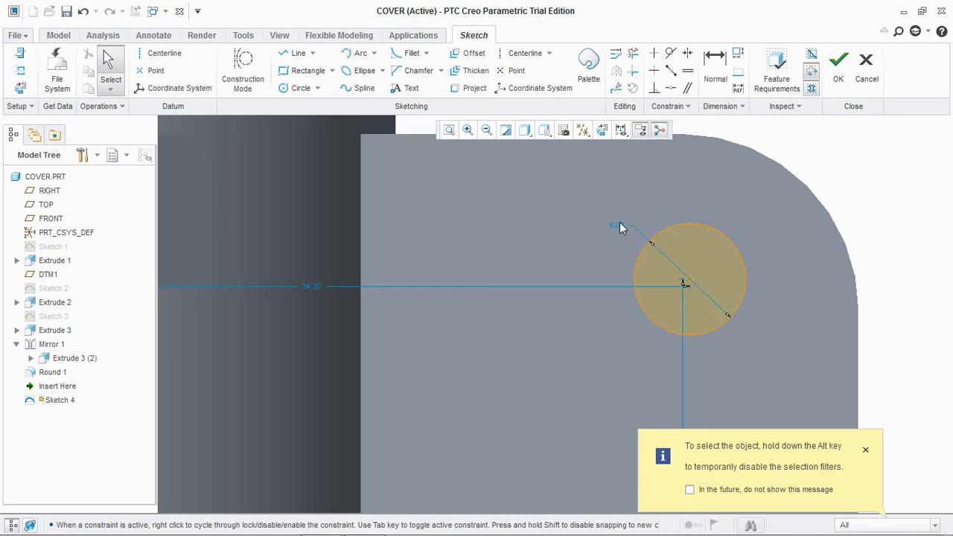
double_click(619, 225)
type("8")
key("Return")
scroll(620, 226, "down", 2)
scroll(634, 233, "down", 3)
left_click(866, 451)
Step: Check the hole position in the reference drawing and dimension the circle's centre 10 mm from the base's long rear edge
left_click(365, 522)
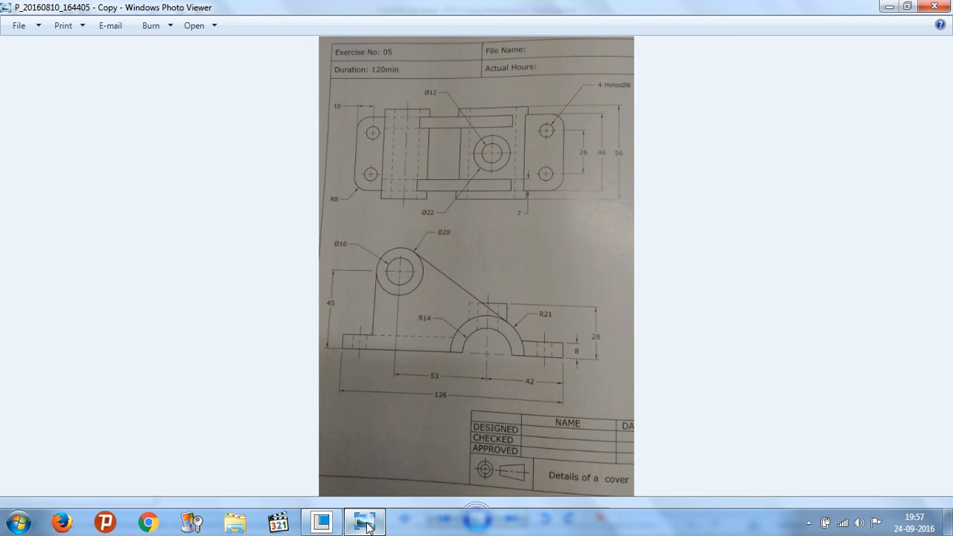
left_click(365, 523)
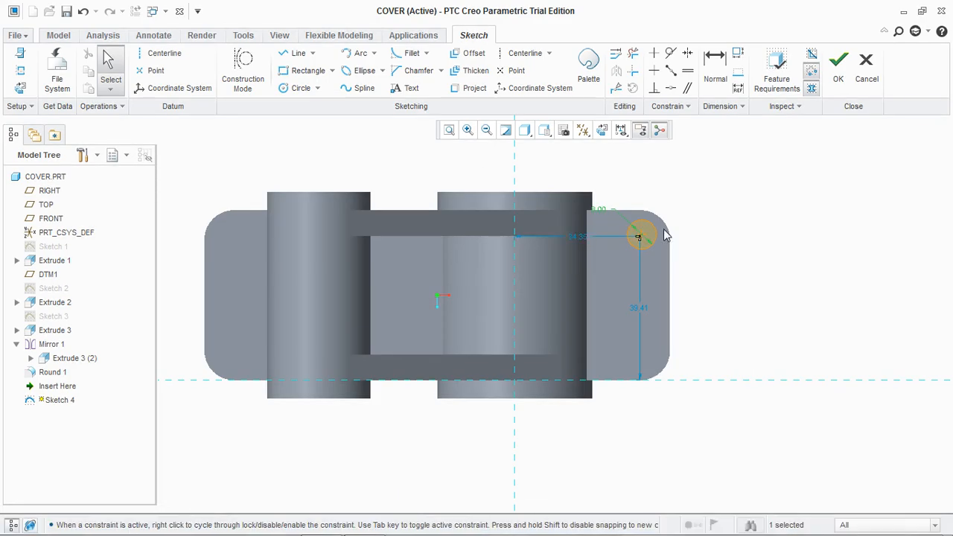
scroll(665, 234, "up", 2)
scroll(665, 234, "down", 5)
left_click(716, 77)
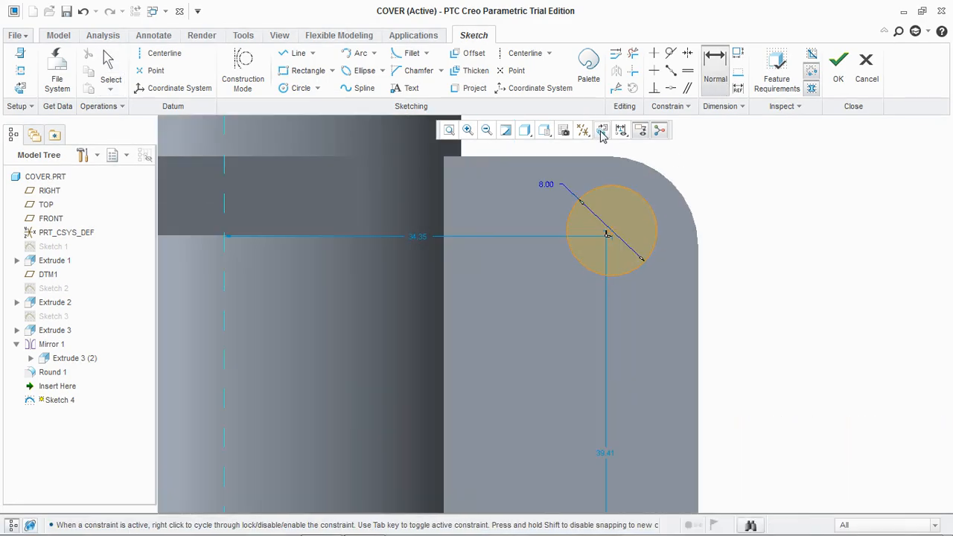
left_click(576, 157)
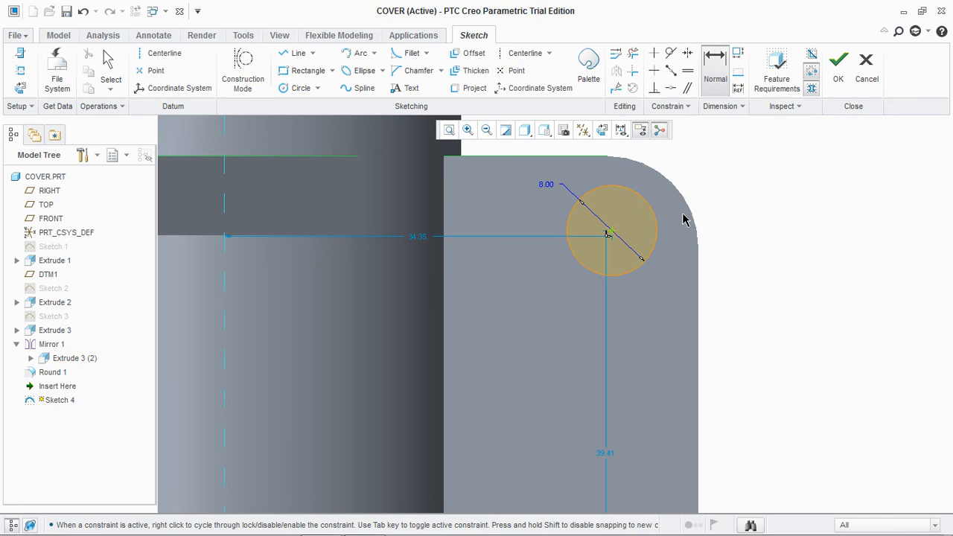
middle_click(738, 227)
type("10")
key("Return")
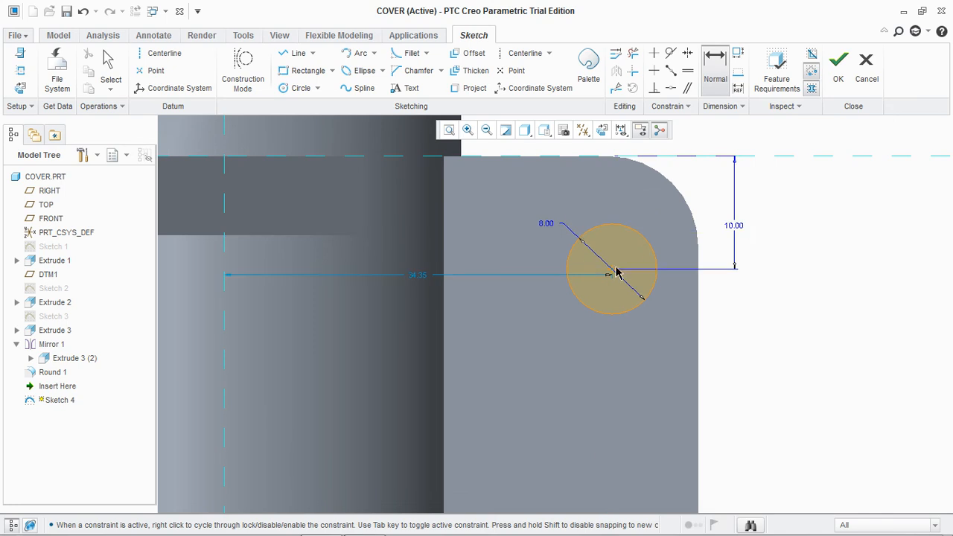
Step: Dimension the circle's centre 10 mm from the base's short end edge and finish the sketch
left_click(699, 303)
middle_click(712, 300)
type("10")
key("Return")
left_click(838, 71)
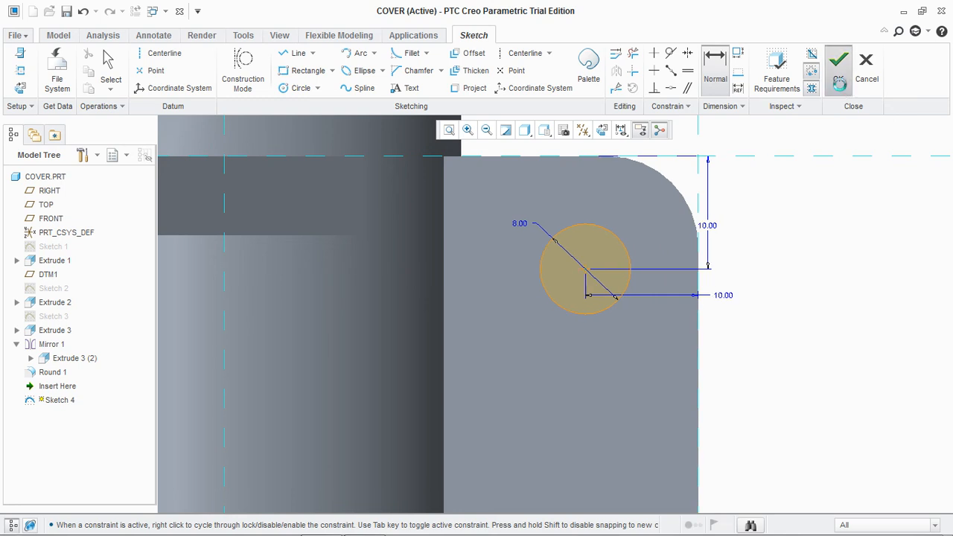
Step: Extrude the 8 mm circle downward through the base as a material-removing cut
left_click(364, 83)
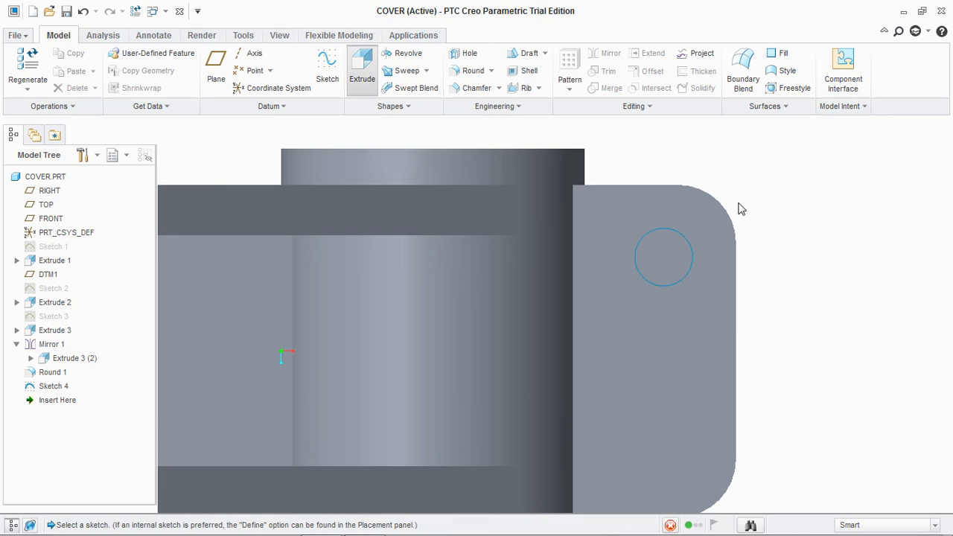
left_click(683, 240)
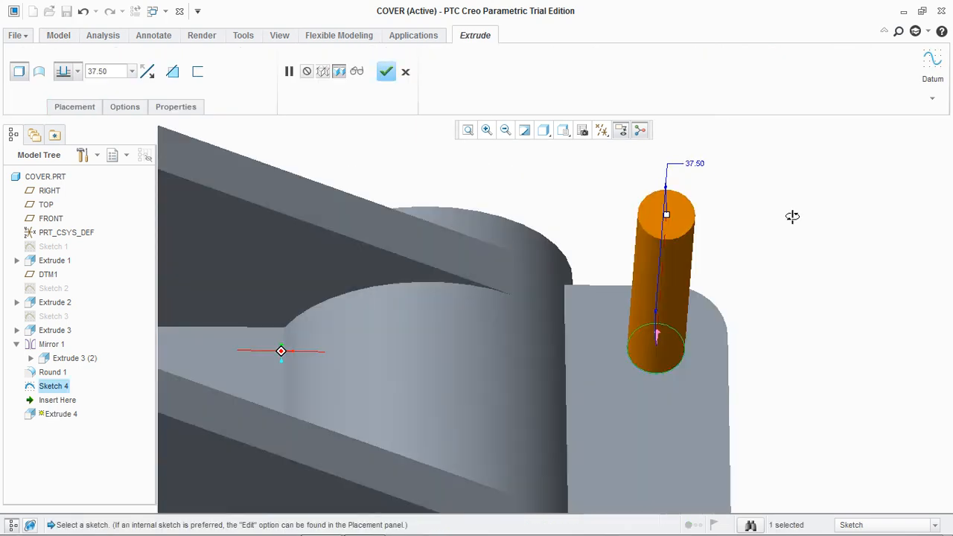
left_click(653, 356)
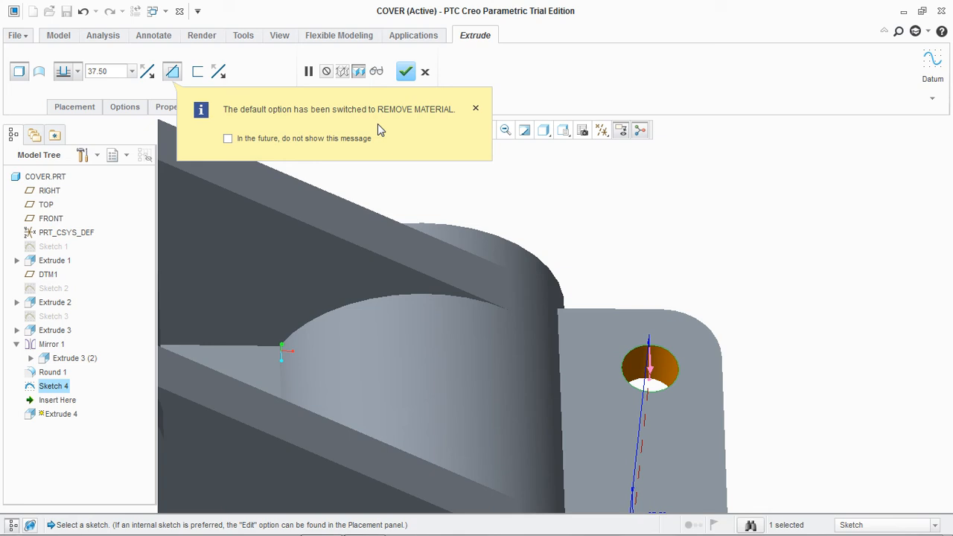
left_click(386, 72)
left_click(476, 108)
key("ctrl+d")
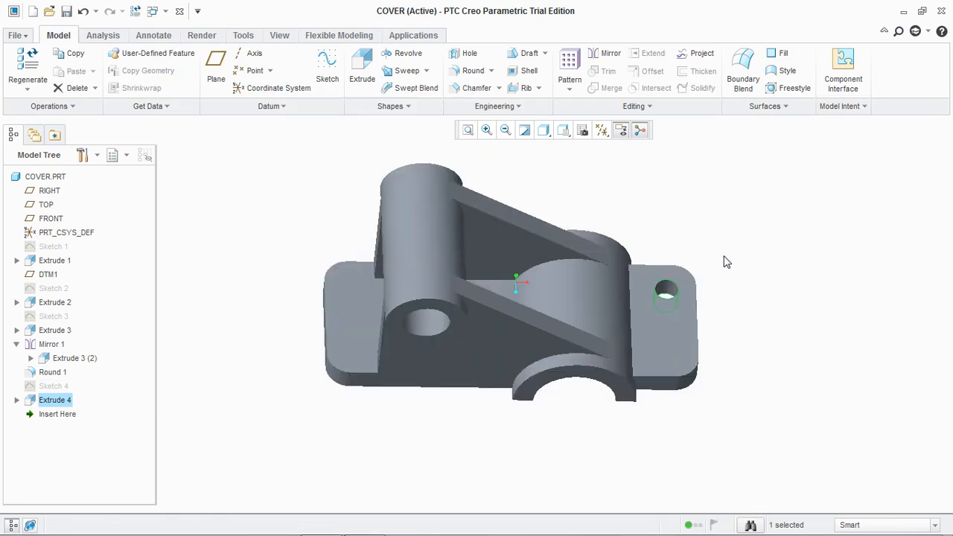
left_click(729, 310)
scroll(687, 296, "up", 5)
left_click(687, 296)
scroll(687, 296, "down", 3)
left_click(570, 67)
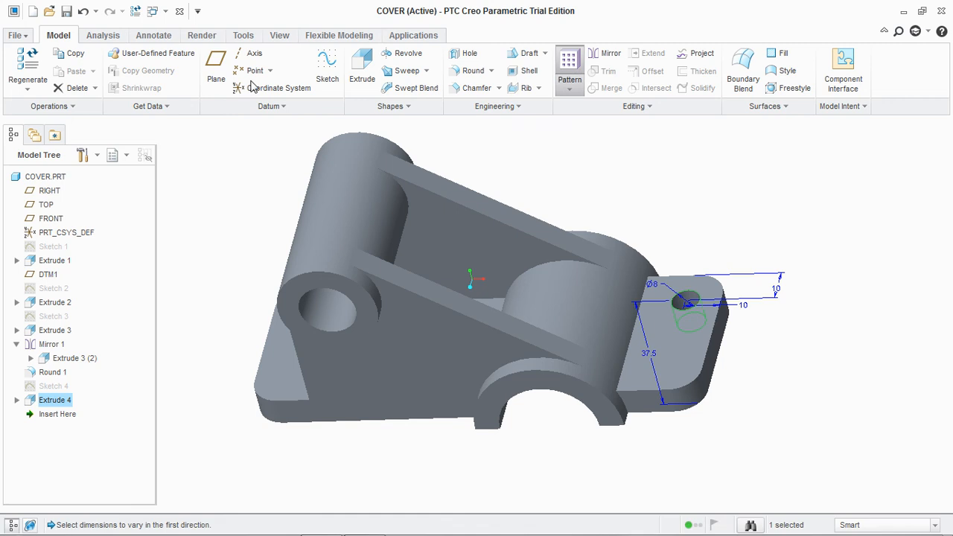
left_click(63, 72)
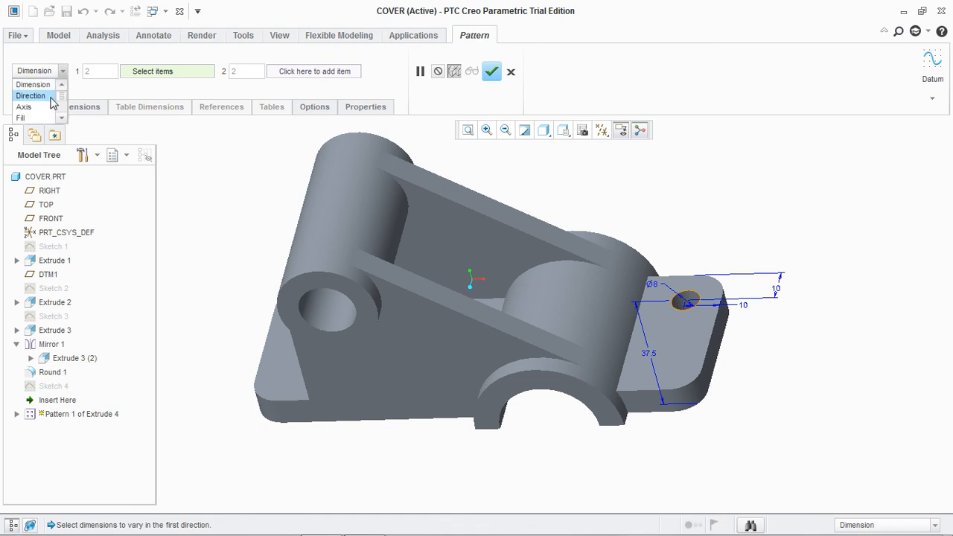
left_click(26, 97)
left_click(665, 282)
middle_click_drag(677, 243, 666, 266)
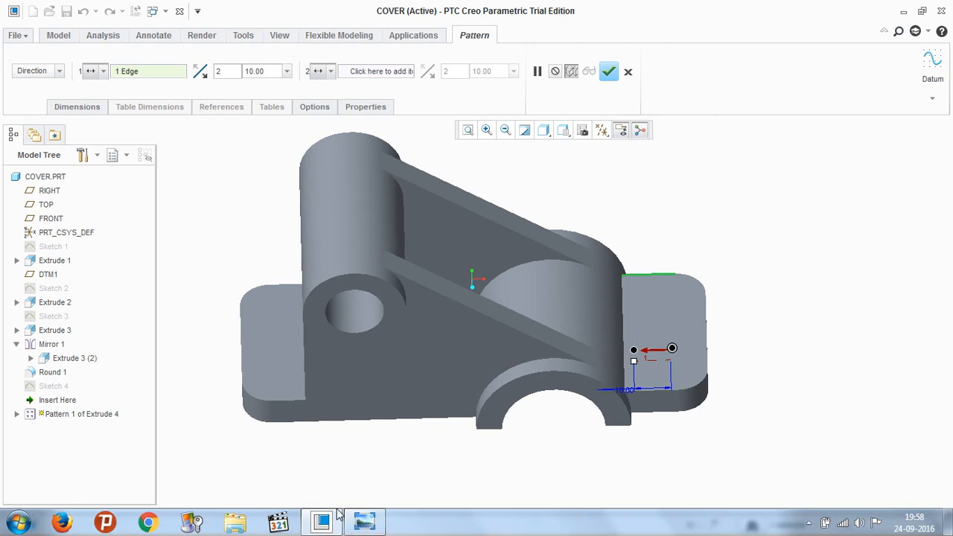
left_click(365, 522)
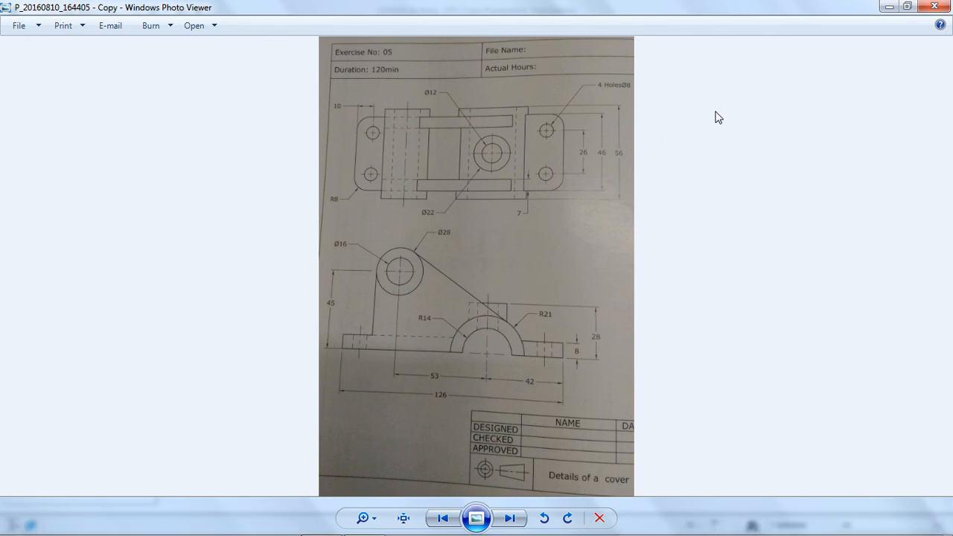
left_click(901, 5)
left_click(628, 72)
Step: Turn on the display of datum planes in the model view
left_click(472, 297)
middle_click_drag(749, 156, 752, 190)
scroll(752, 213, "down", 2)
left_click(602, 131)
left_click(605, 208)
mouse_move(762, 204)
middle_mouse_down()
mouse_move(781, 179)
mouse_move(785, 216)
mouse_move(797, 207)
mouse_move(782, 179)
mouse_move(798, 196)
middle_mouse_up()
left_click(797, 207)
Step: Create a datum plane offset 63 mm inward from the base's short end face on the tall cylinder side
left_click(216, 69)
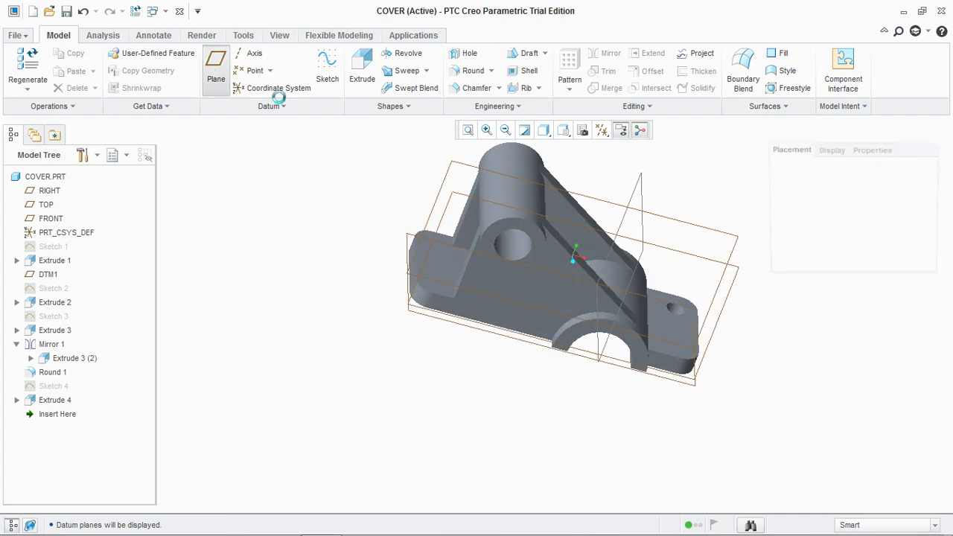
scroll(409, 257, "up", 5)
left_click(403, 286)
scroll(283, 245, "down", 5)
left_click_drag(303, 201, 429, 234)
left_click(834, 281)
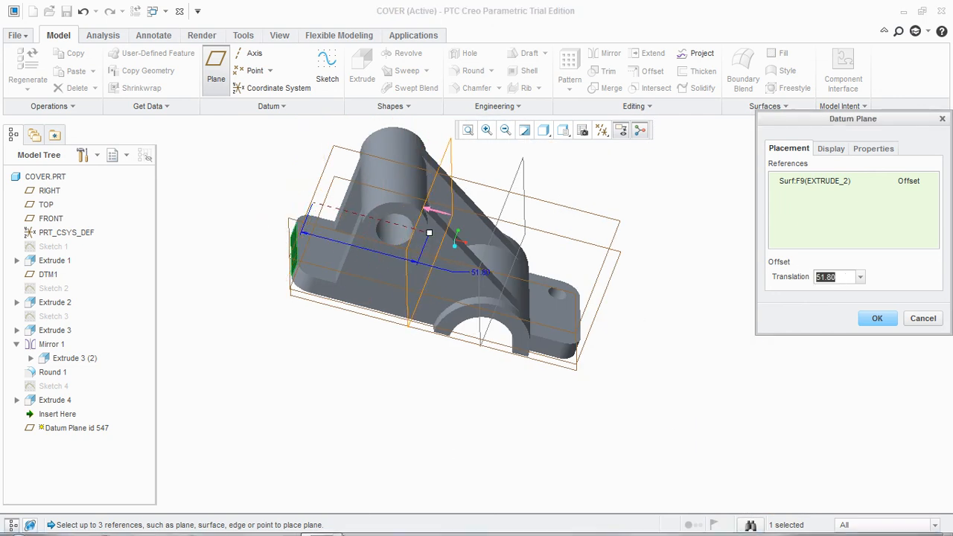
mouse_move(306, 526)
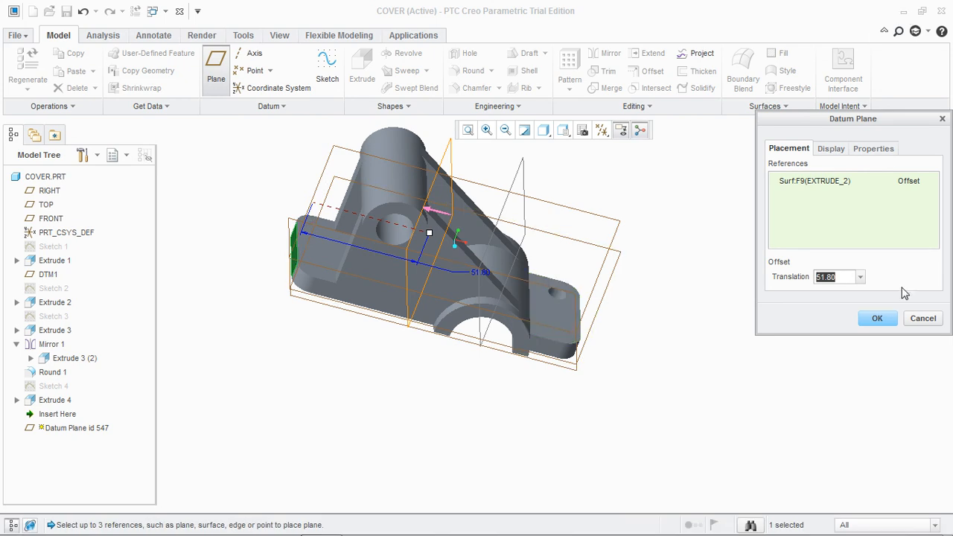
type("63")
key("Return")
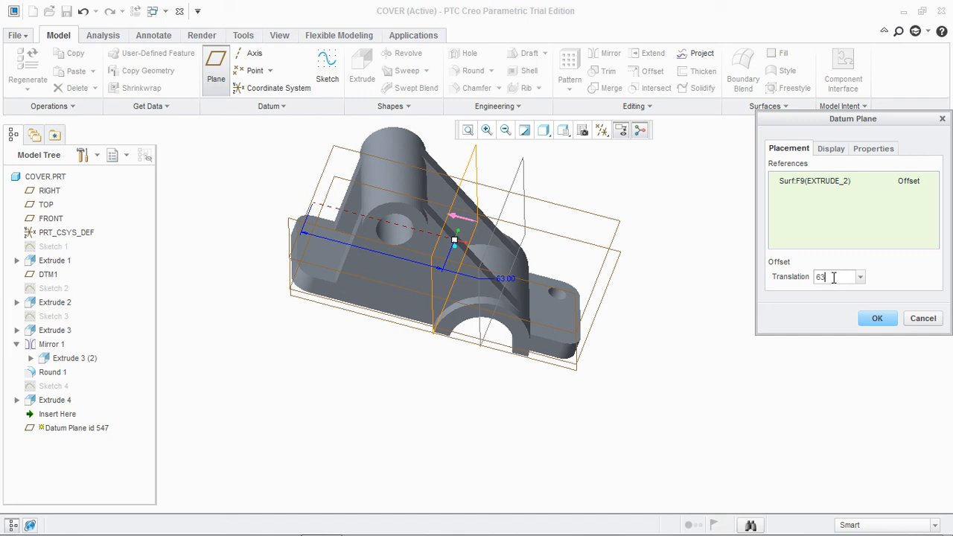
left_click(879, 318)
Step: Mirror the 8 mm hole cut about the new datum plane DTM2 to the base's opposite end
middle_click_drag(754, 278, 647, 295)
left_click(568, 292)
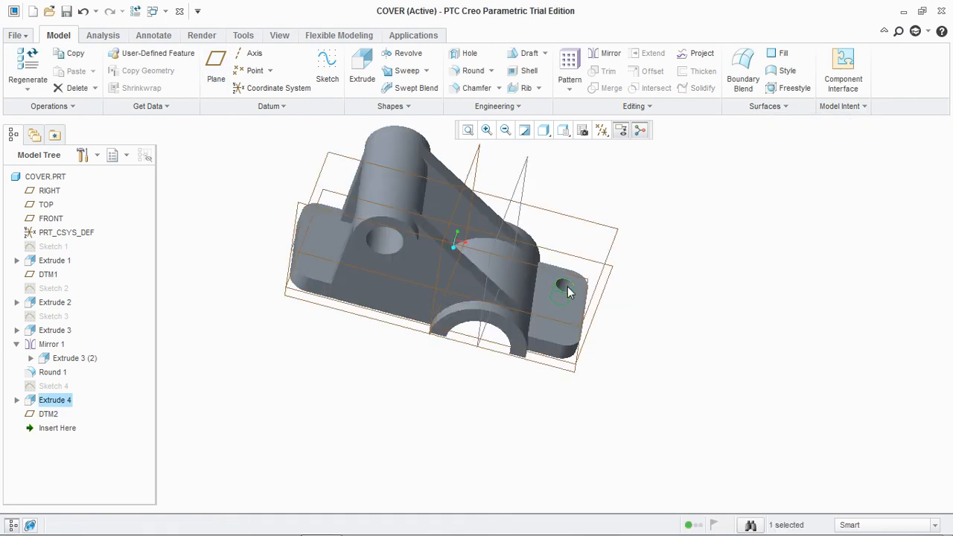
left_click(605, 53)
left_click(473, 167)
left_click(254, 72)
Step: Mirror both 8 mm holes together about the FRONT plane to complete the four base holes
middle_click_drag(226, 162, 226, 177)
left_click(323, 214)
left_click(564, 262, "ctrl")
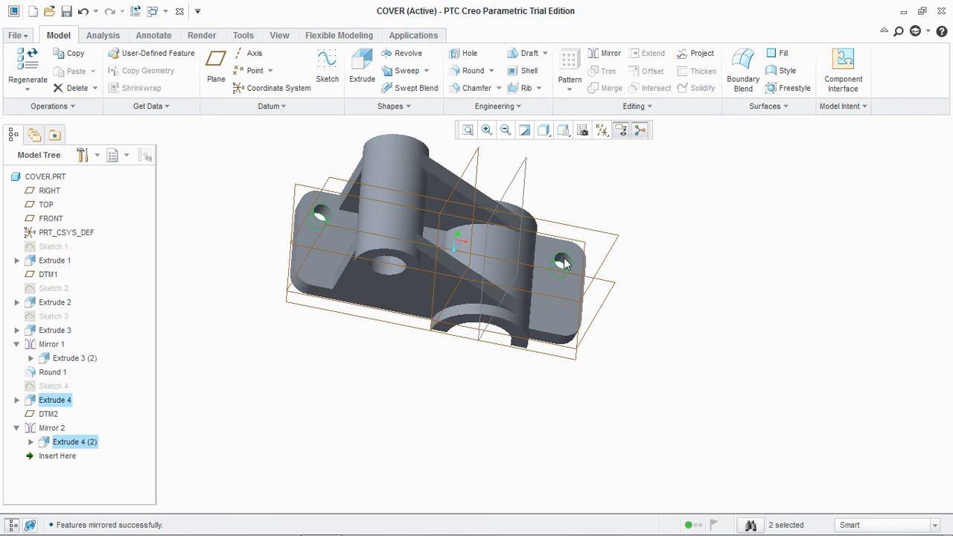
left_click(605, 54)
middle_click_drag(208, 181, 232, 187)
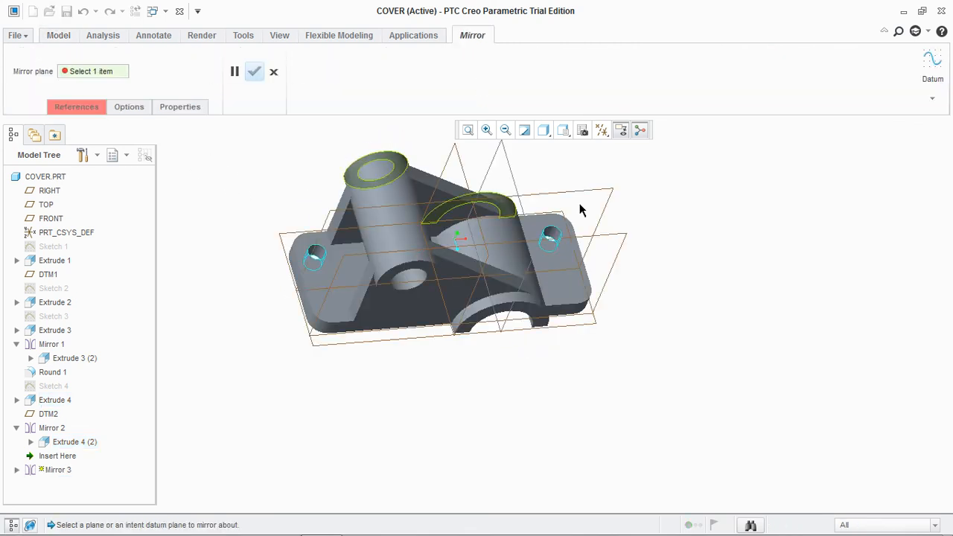
left_click(608, 197)
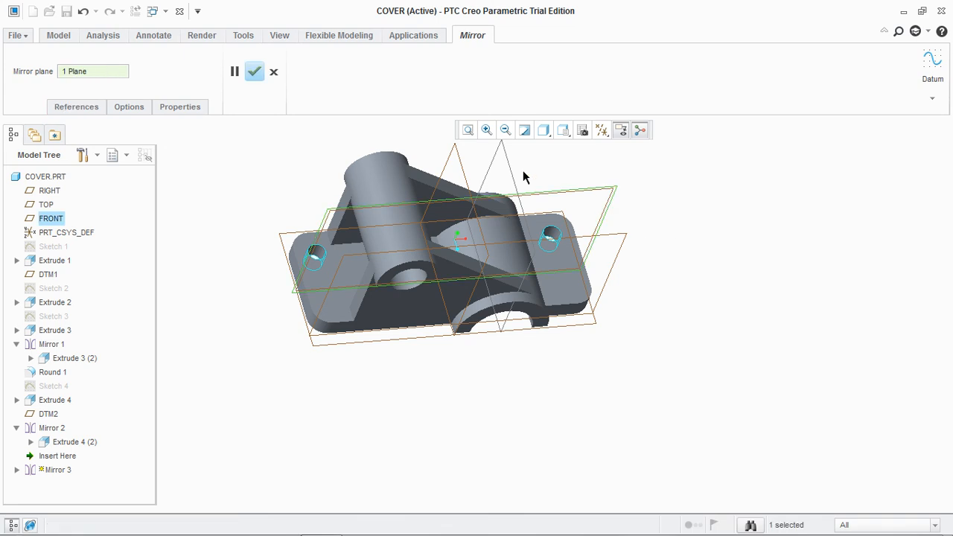
left_click(259, 74)
Step: Reopen the reference drawing image and examine the dimensions of the round boss above the half-ring
middle_click_drag(209, 206, 216, 173)
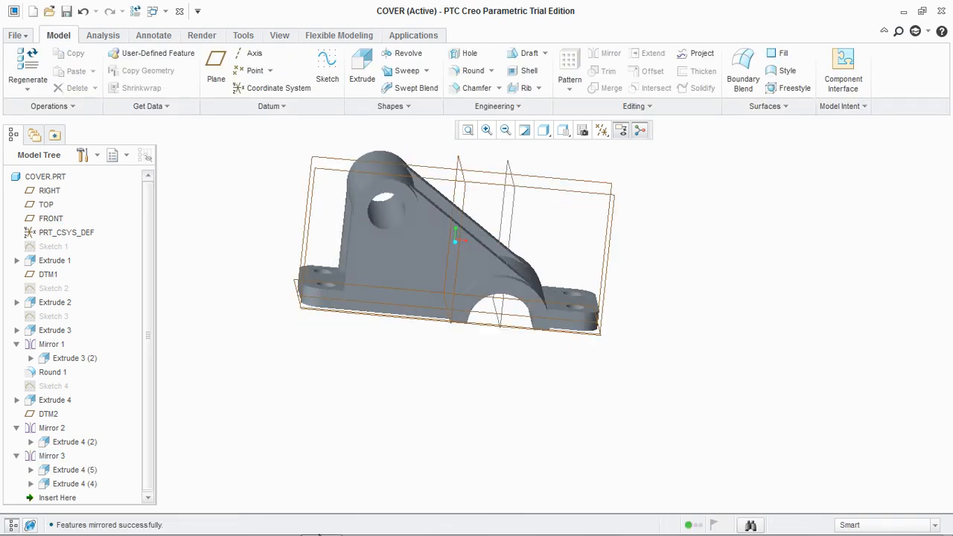
left_click(911, 11)
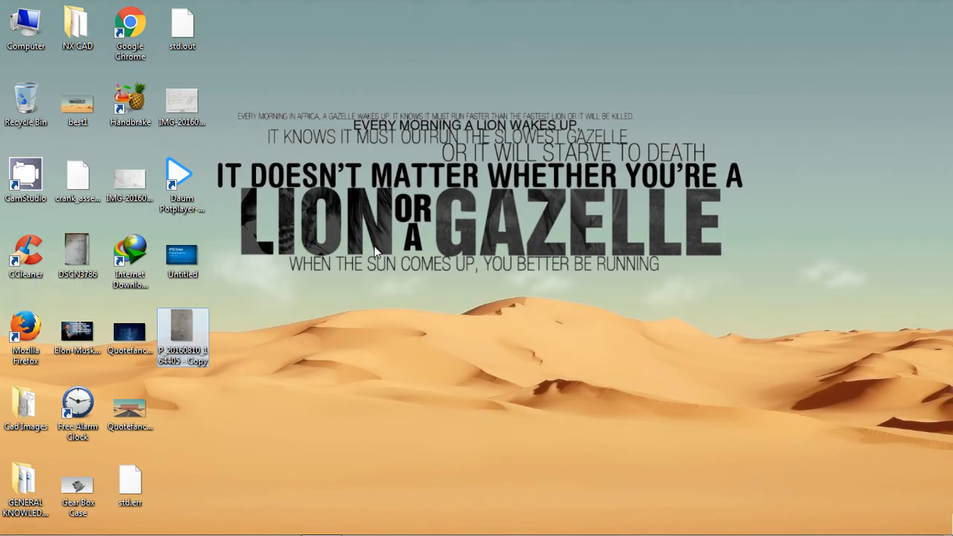
double_click(181, 342)
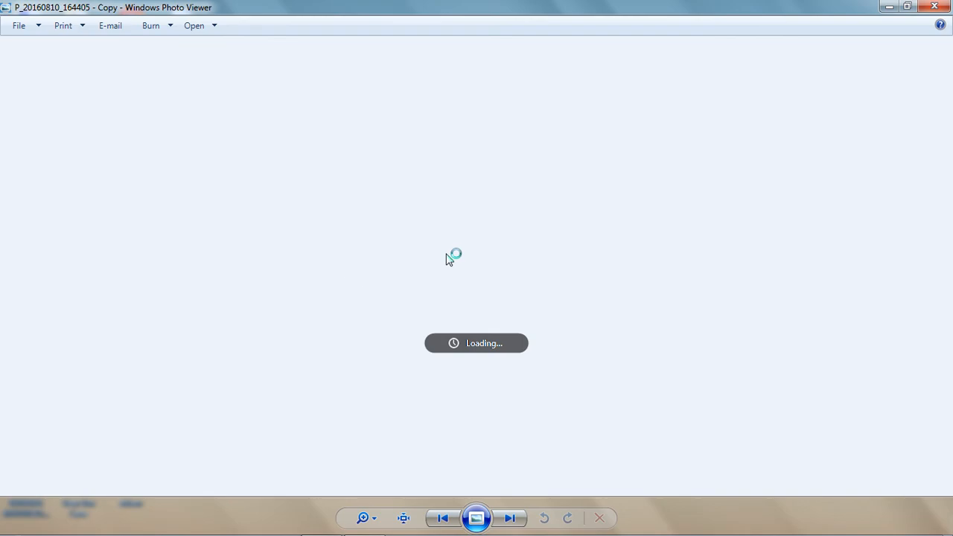
scroll(510, 233, "up", 2)
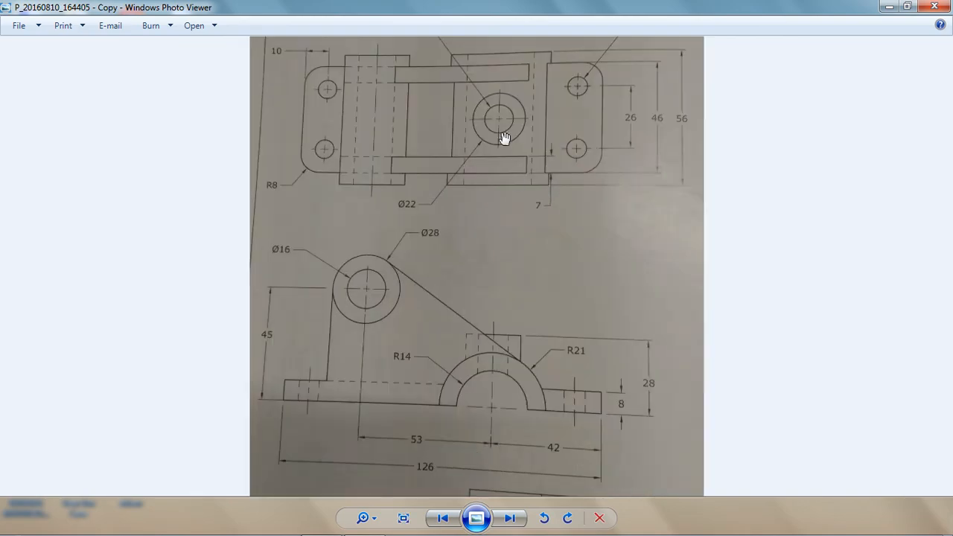
scroll(498, 154, "down", 1)
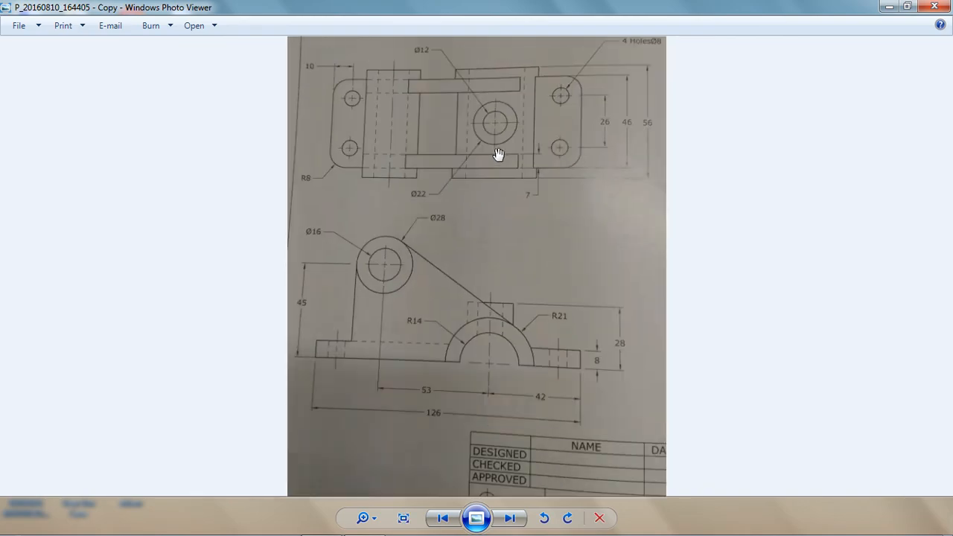
left_click_drag(451, 121, 437, 158)
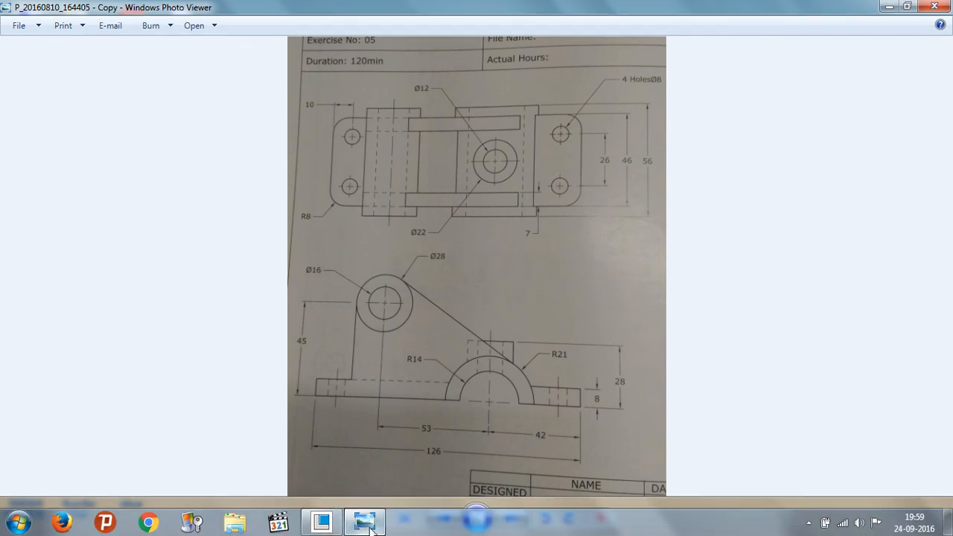
left_click(322, 521)
Step: Hide the datum planes in the model view
middle_click_drag(688, 332, 648, 213)
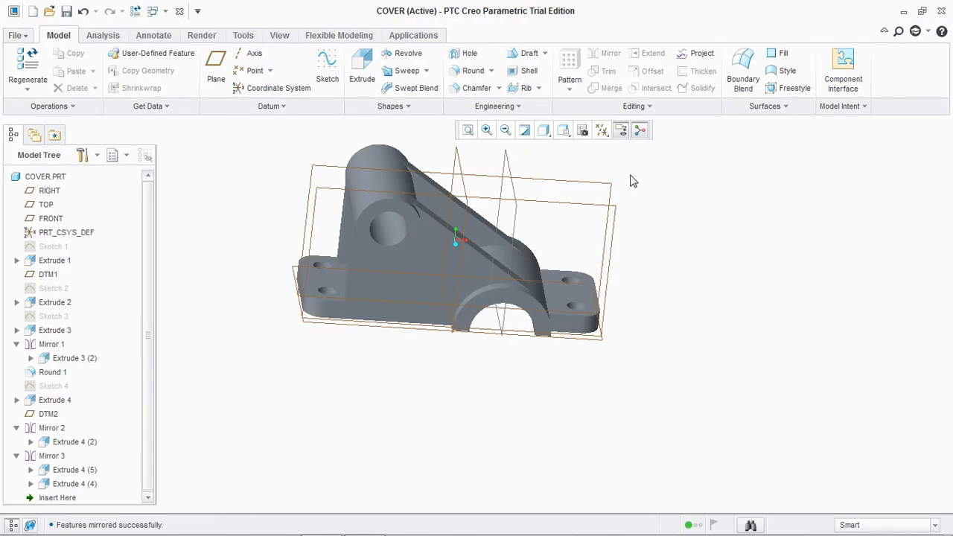
left_click(602, 130)
left_click(610, 201)
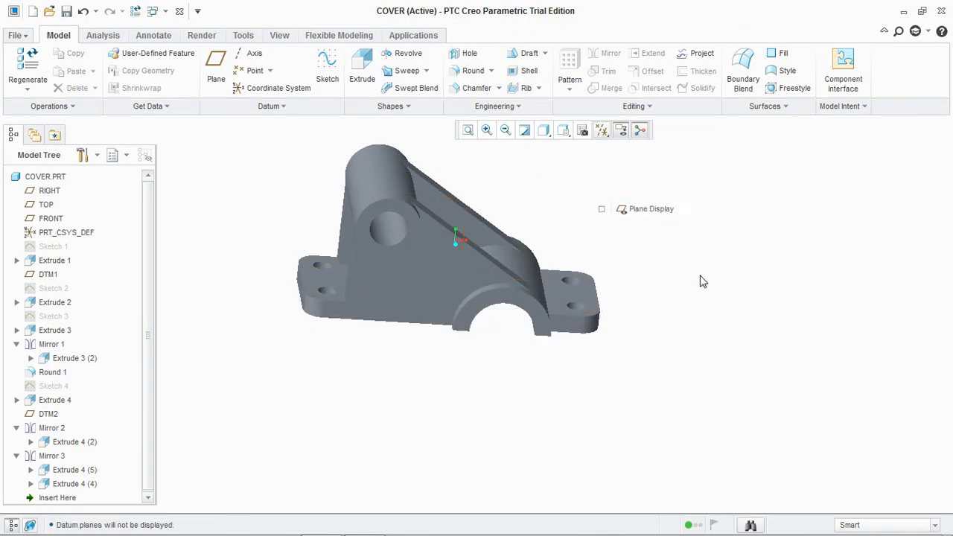
mouse_move(686, 298)
middle_mouse_down()
mouse_move(695, 248)
mouse_move(696, 274)
middle_mouse_up()
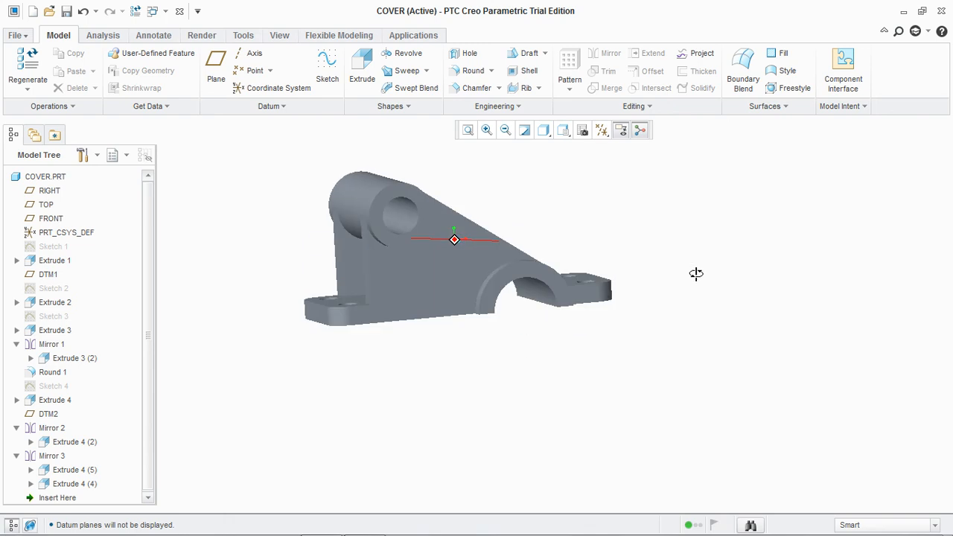
left_click(216, 69)
middle_click_drag(251, 249, 241, 222)
left_click(401, 308)
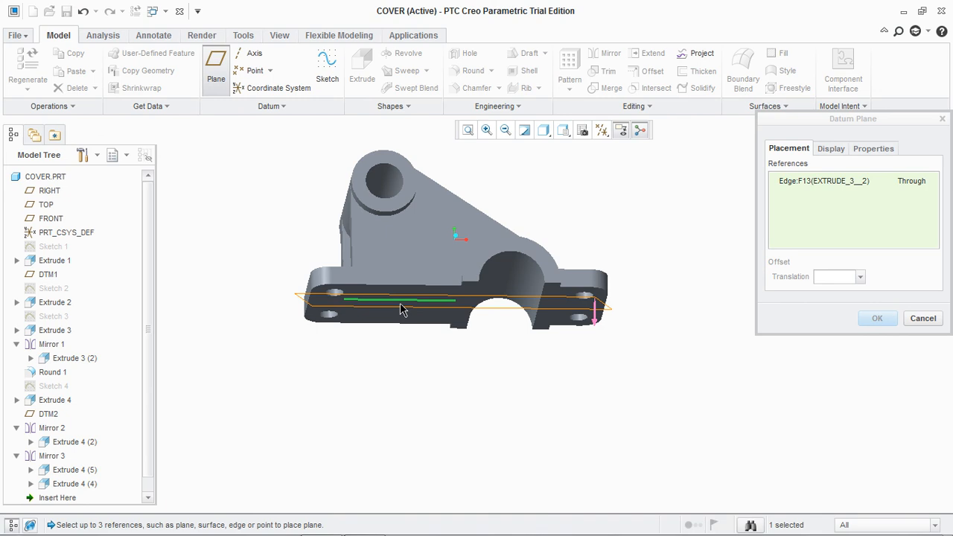
left_click(922, 319)
left_click(476, 300)
Step: Create a datum plane offset 28 mm upward from the base's underside
left_click(221, 83)
middle_click_drag(275, 155, 311, 226)
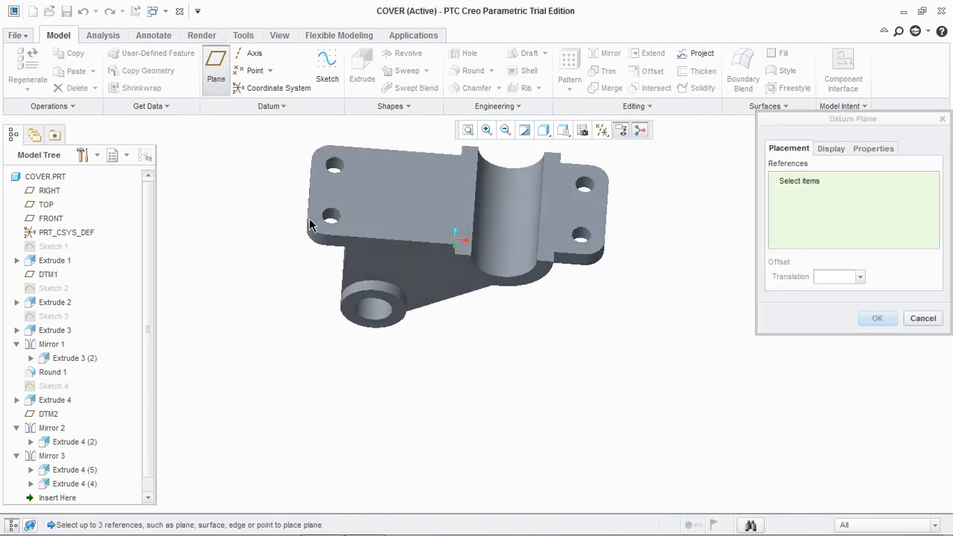
left_click(425, 170)
middle_click_drag(425, 170, 242, 351)
left_click_drag(422, 440, 459, 209)
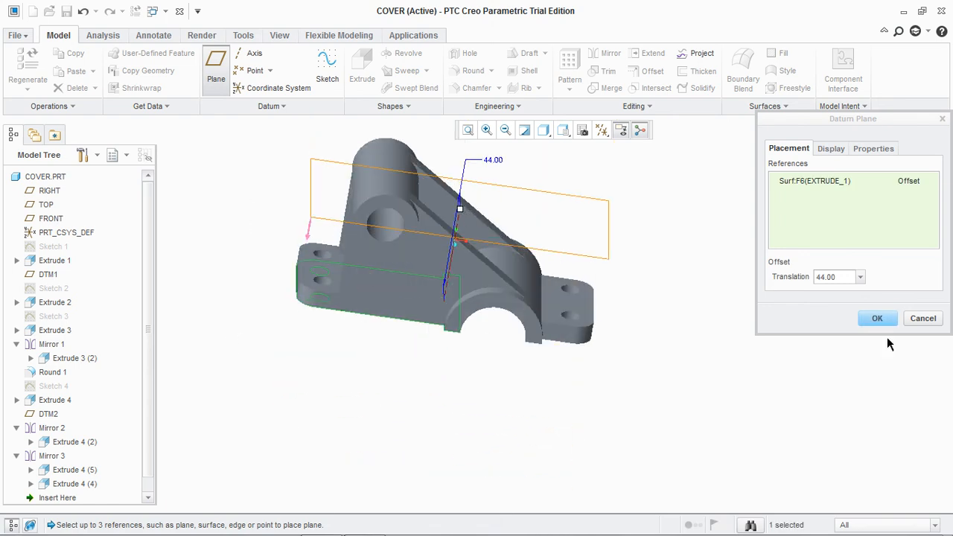
left_click_drag(853, 280, 753, 276)
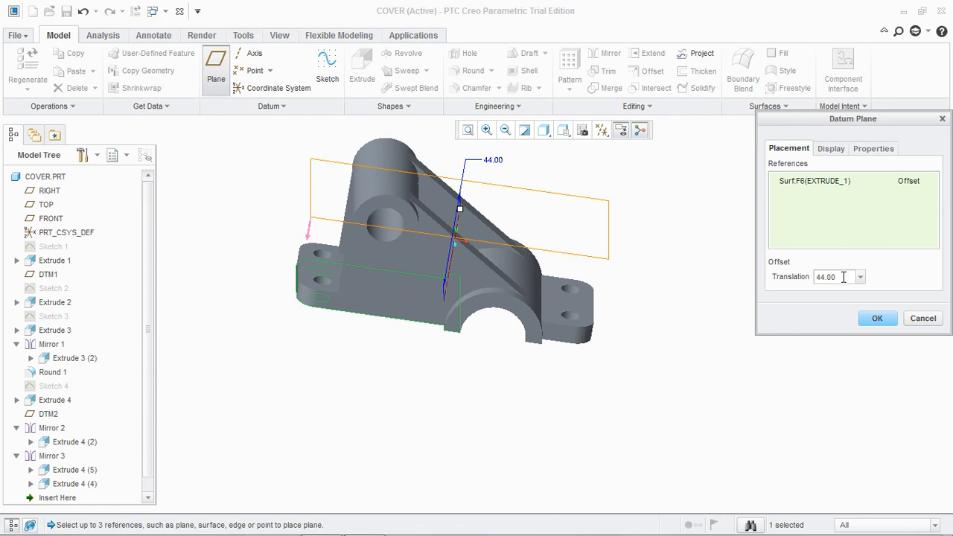
type("28")
key("Return")
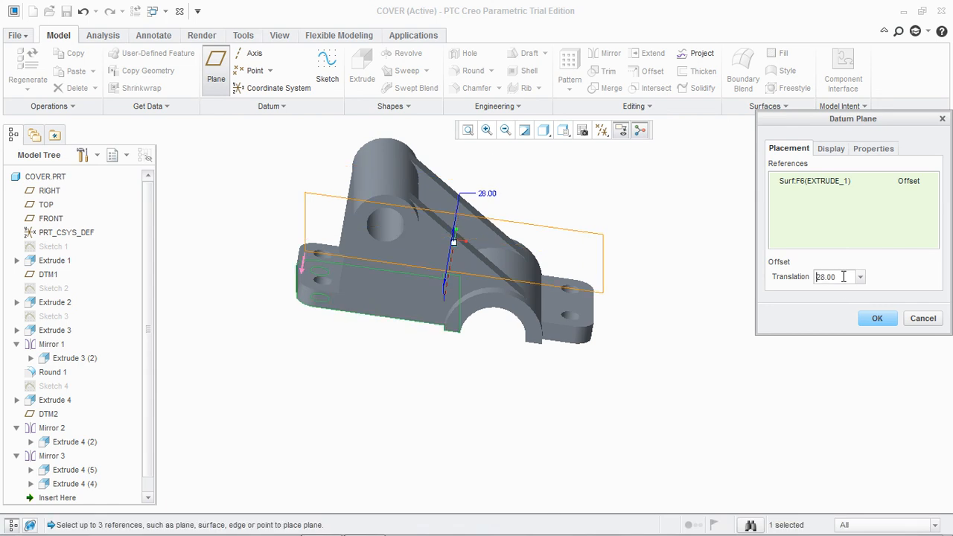
left_click(880, 319)
Step: Start a sketch on the new plane and draw concentric circles about 24 mm and 16 mm in diameter on the half-ring's centreline
left_click(328, 71)
left_click(603, 132)
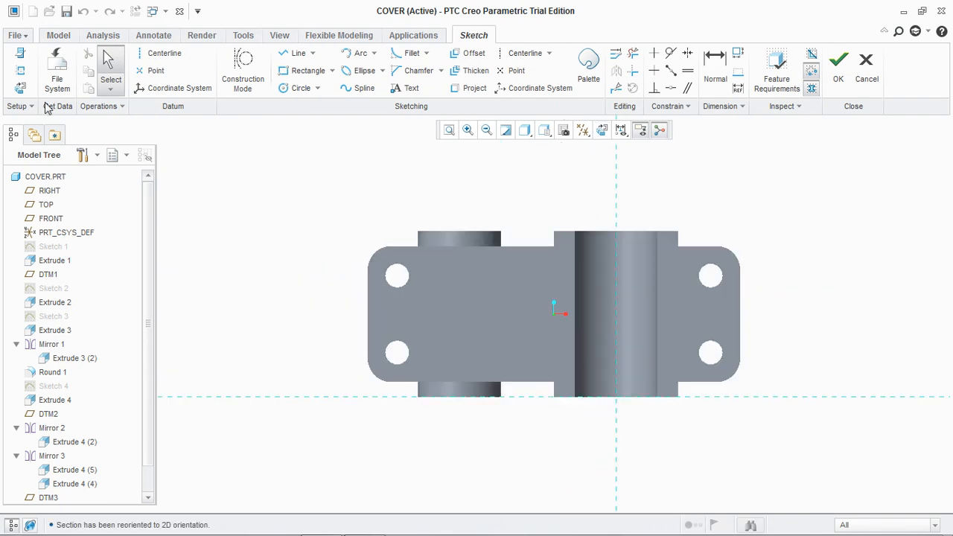
left_click(299, 88)
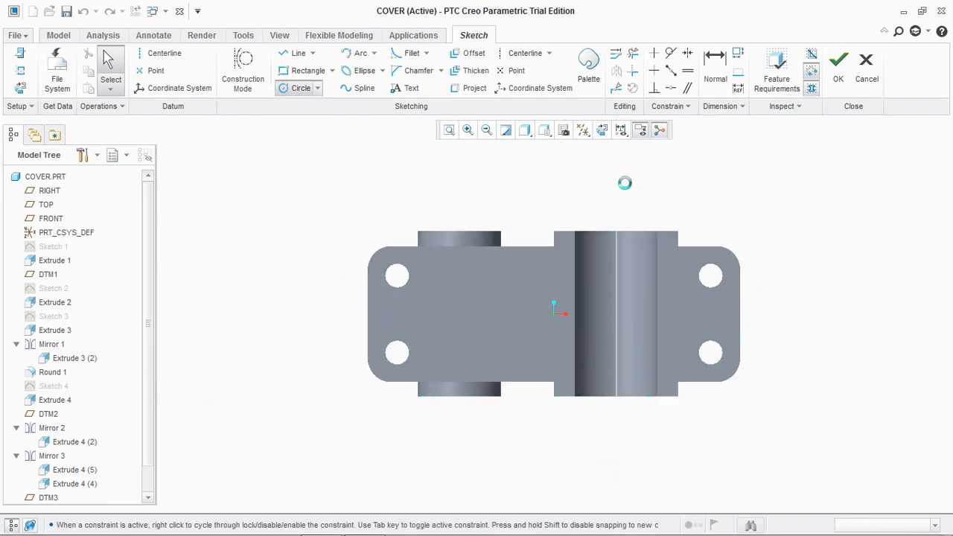
left_click(615, 311)
left_click(608, 345)
left_click(615, 311)
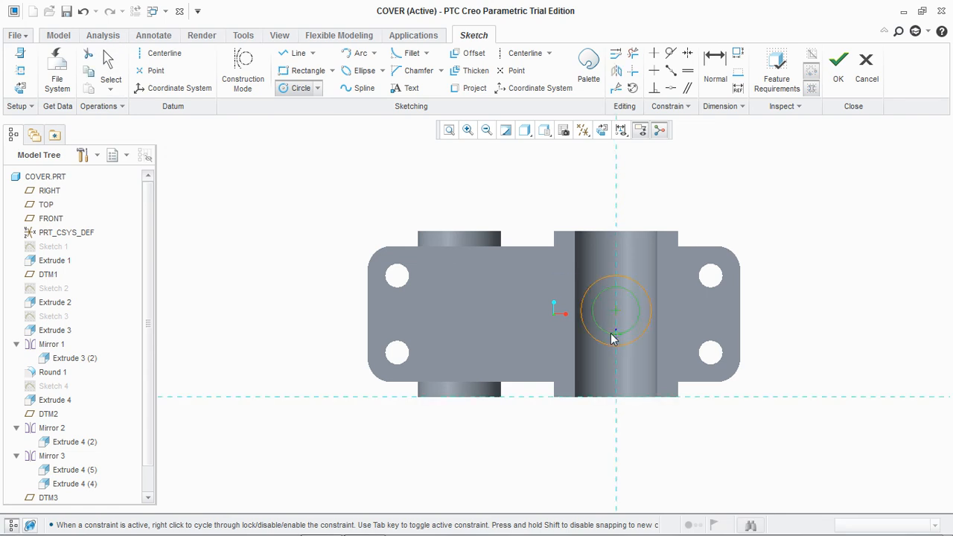
middle_click(612, 339)
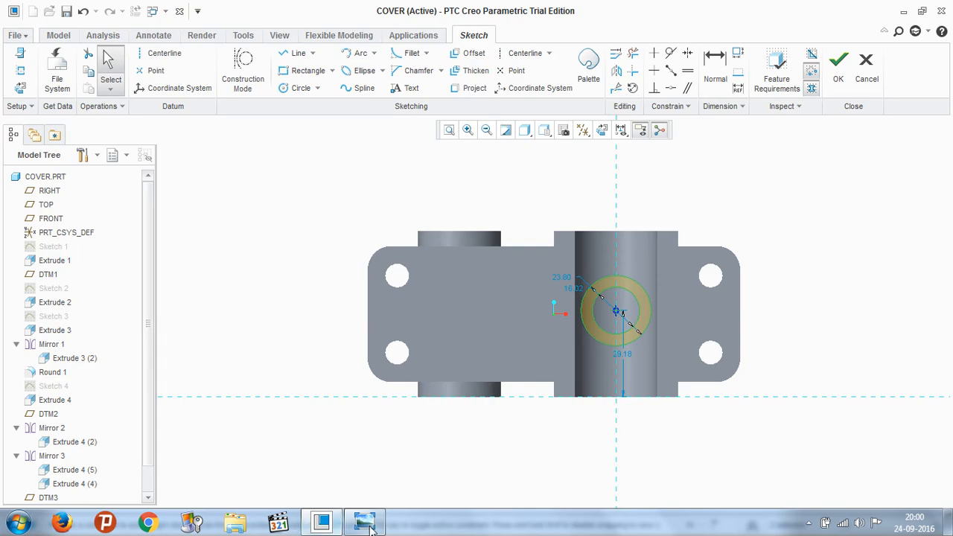
Step: Check the boss diameters in the reference drawing and set the inner circle to 12 mm and the outer circle to 22 mm
left_click(365, 522)
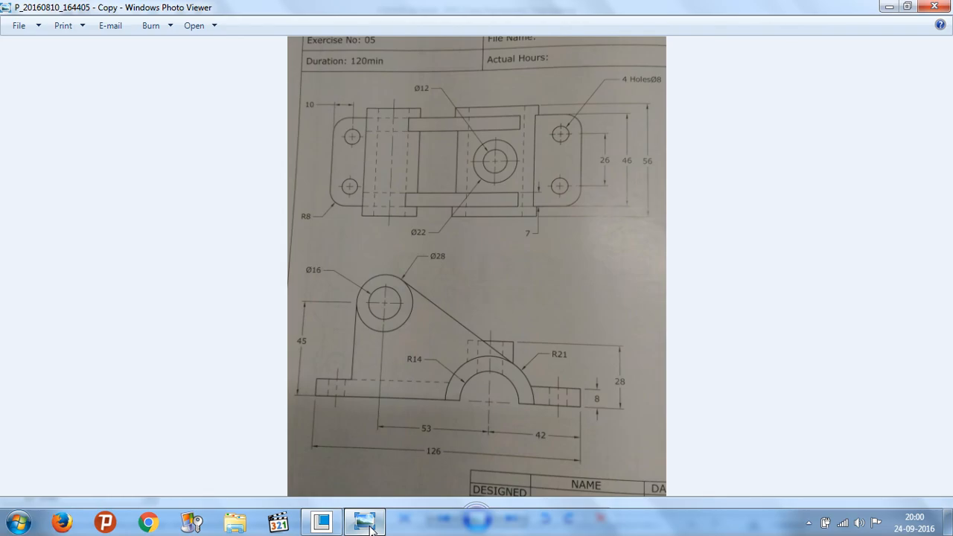
left_click(365, 521)
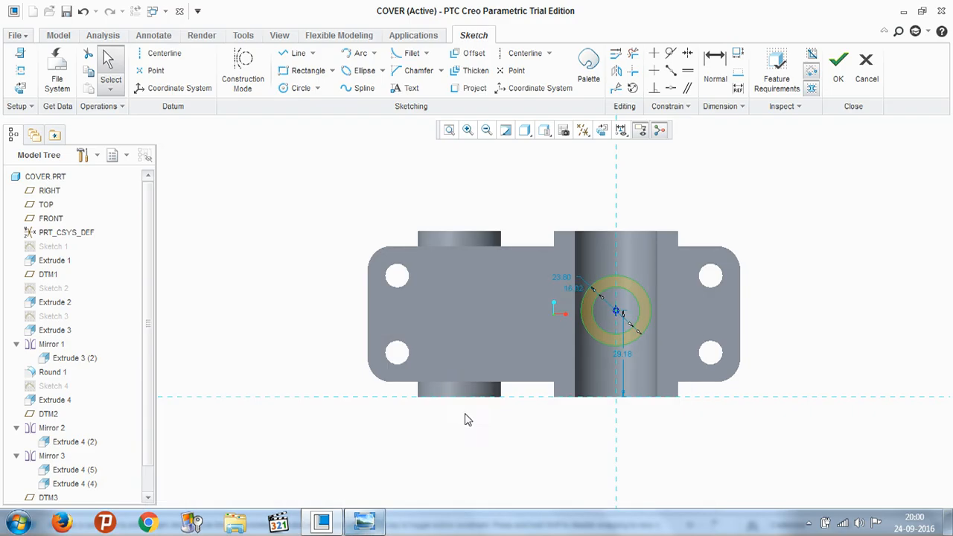
double_click(580, 290)
type("12")
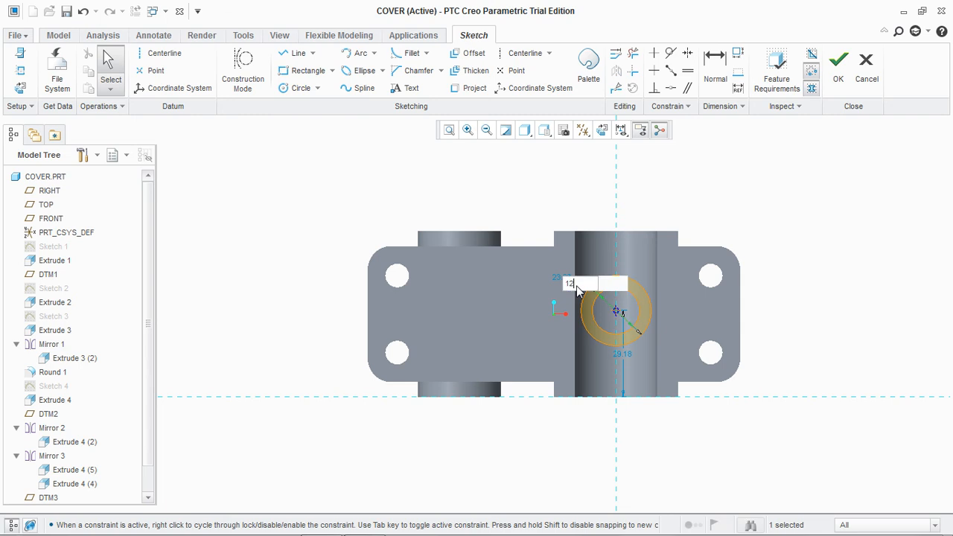
key("Return")
double_click(564, 280)
type("22")
key("Return")
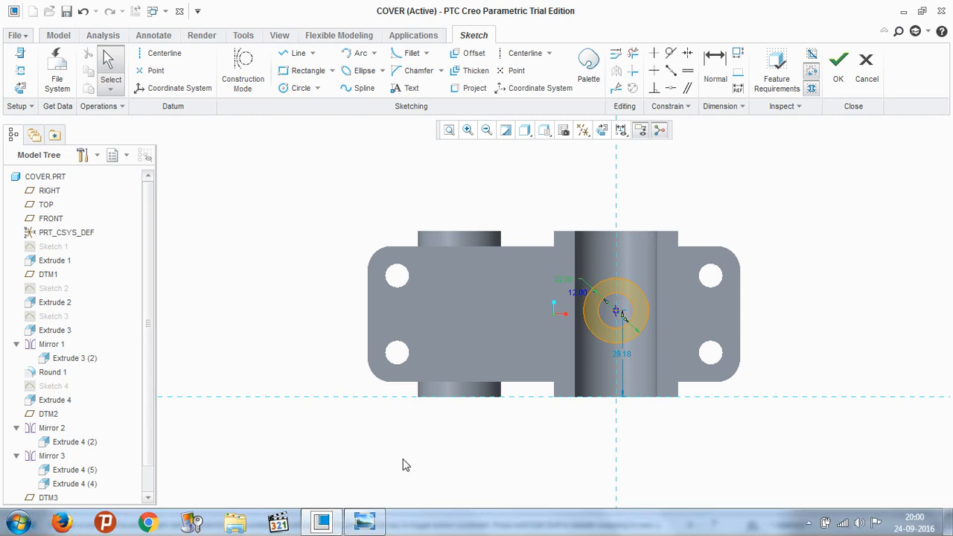
Step: Set the distance from the concentric circles' centre to the half-ring's end face to 28 mm and finish the sketch
double_click(631, 354)
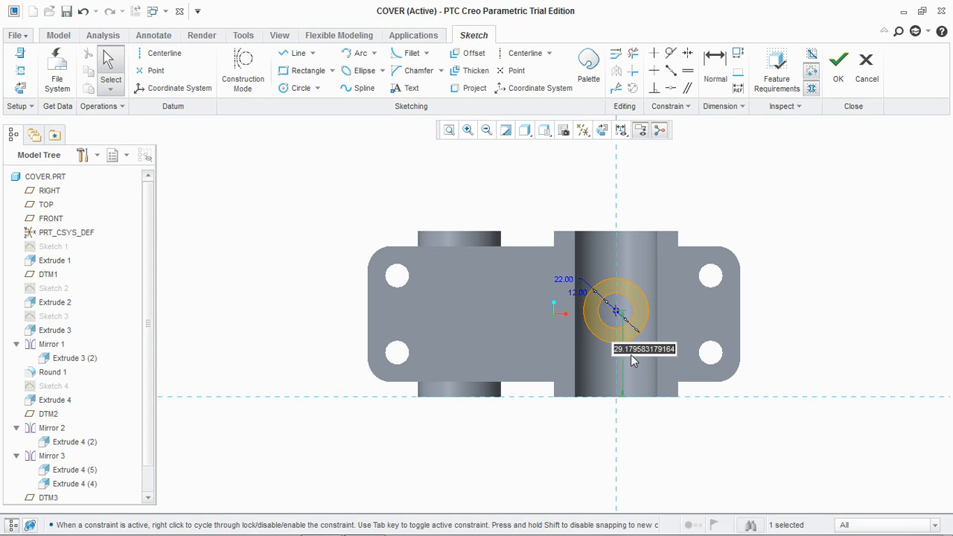
type("18")
key("Return")
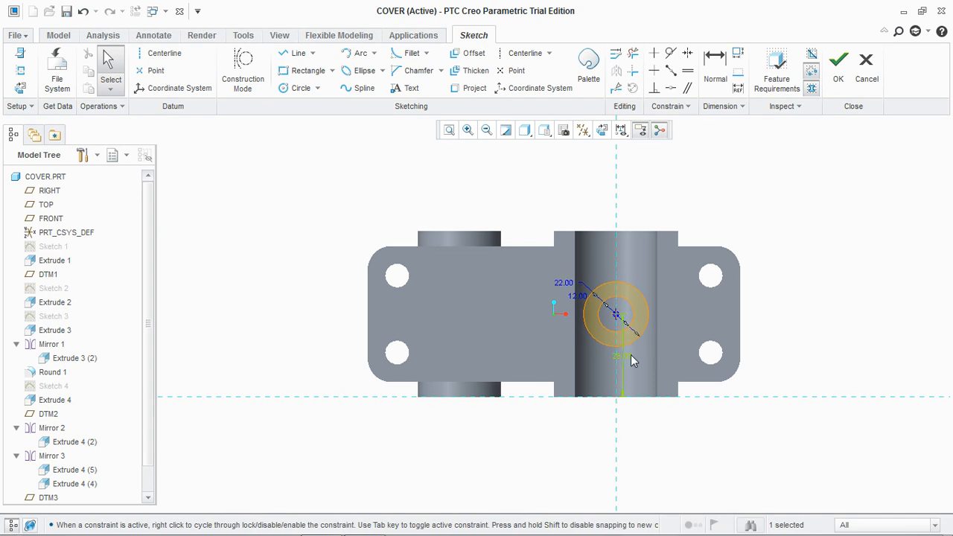
middle_click_drag(829, 309, 831, 447)
left_click(603, 131)
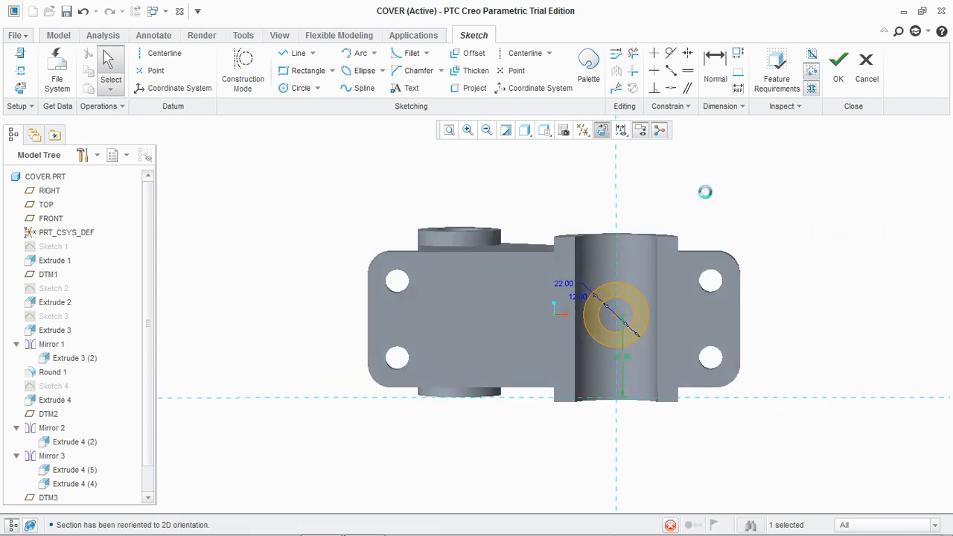
left_click(838, 74)
Step: Extrude the concentric-circle sketch up to the half-ring's outer curved surface to form the boss
middle_click_drag(764, 235, 762, 266)
left_click(363, 68)
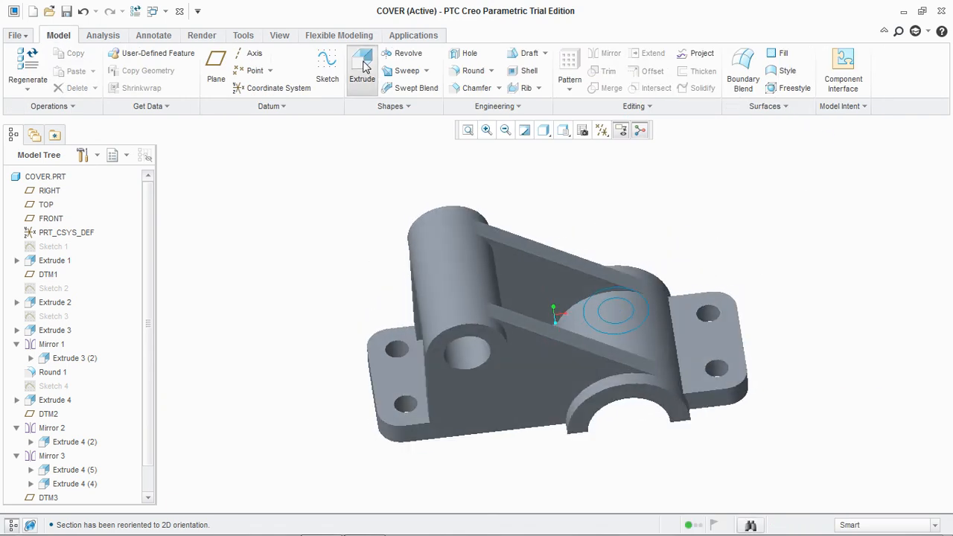
left_click(628, 307)
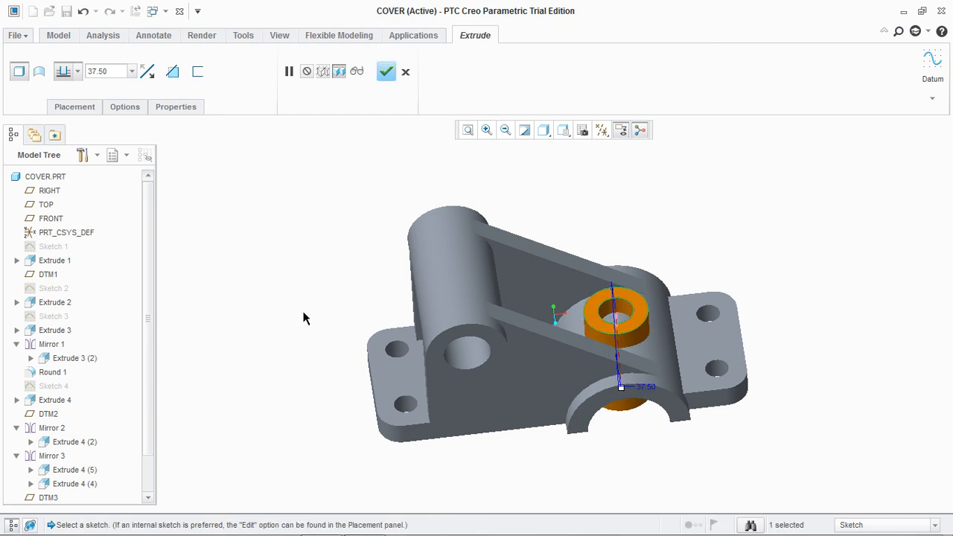
mouse_move(284, 307)
middle_mouse_down()
mouse_move(284, 275)
mouse_move(283, 294)
middle_mouse_up()
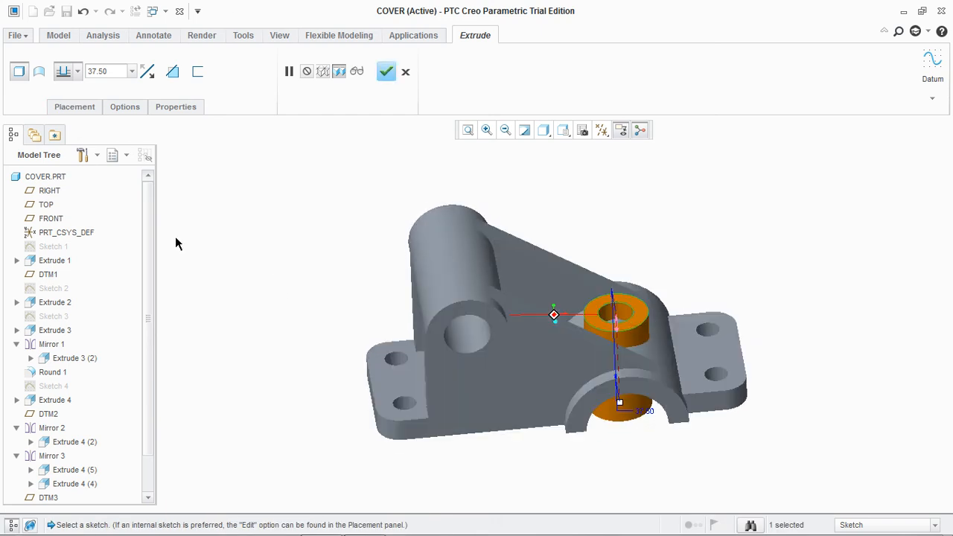
left_click(78, 72)
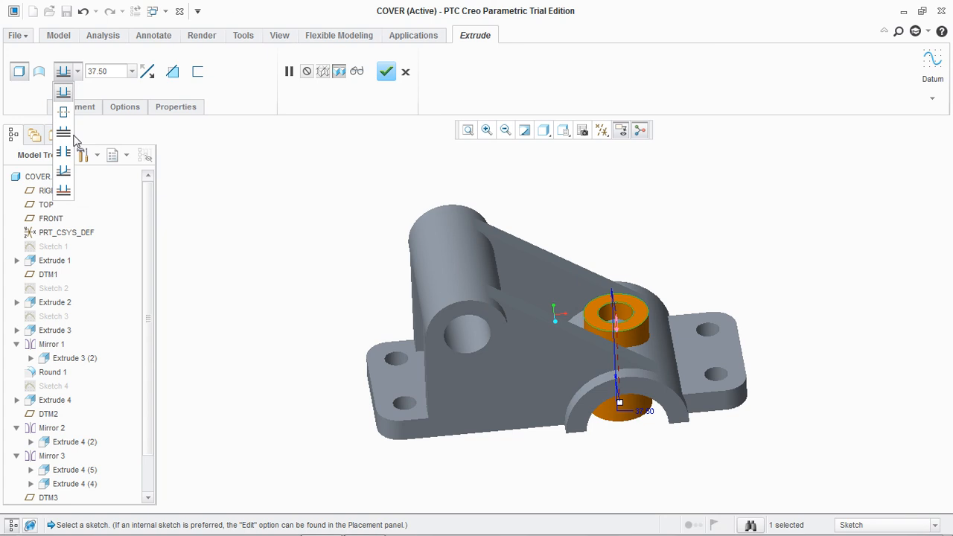
left_click(63, 191)
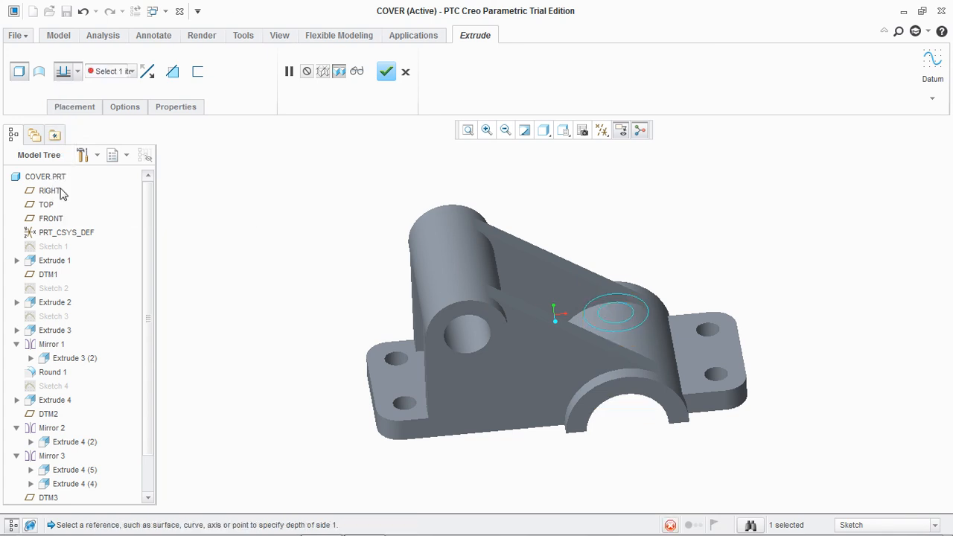
left_click(644, 342)
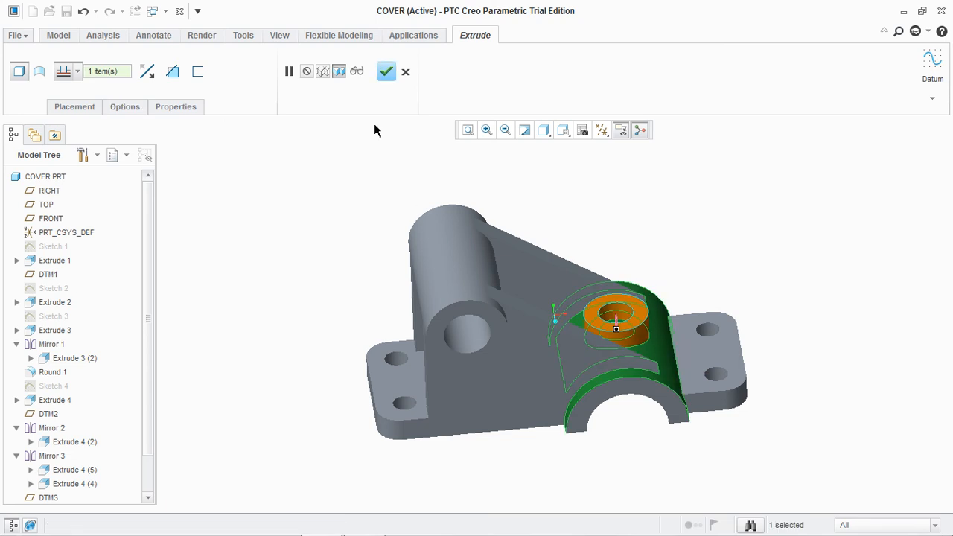
left_click(385, 72)
Step: Sketch on the boss's top face a circle matching its hole, using the hole's edge as a reference
mouse_move(285, 253)
middle_mouse_down()
mouse_move(288, 196)
mouse_move(286, 306)
middle_mouse_up()
left_click(327, 75)
left_click(644, 308)
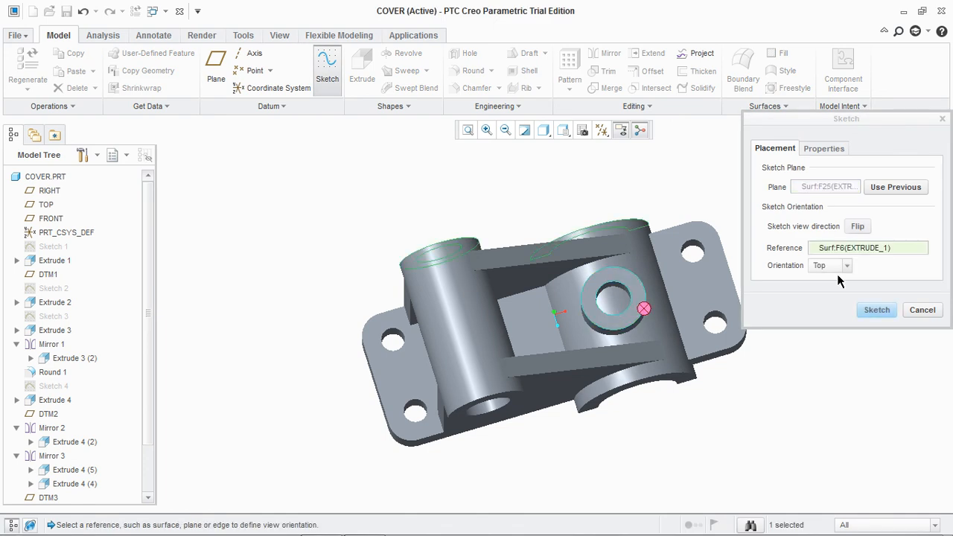
left_click(876, 310)
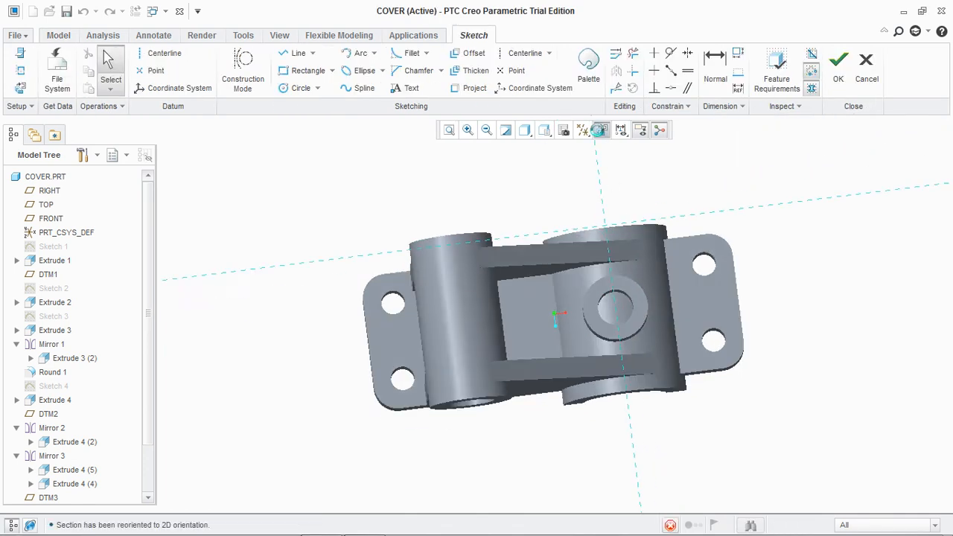
left_click(23, 86)
left_click(631, 305)
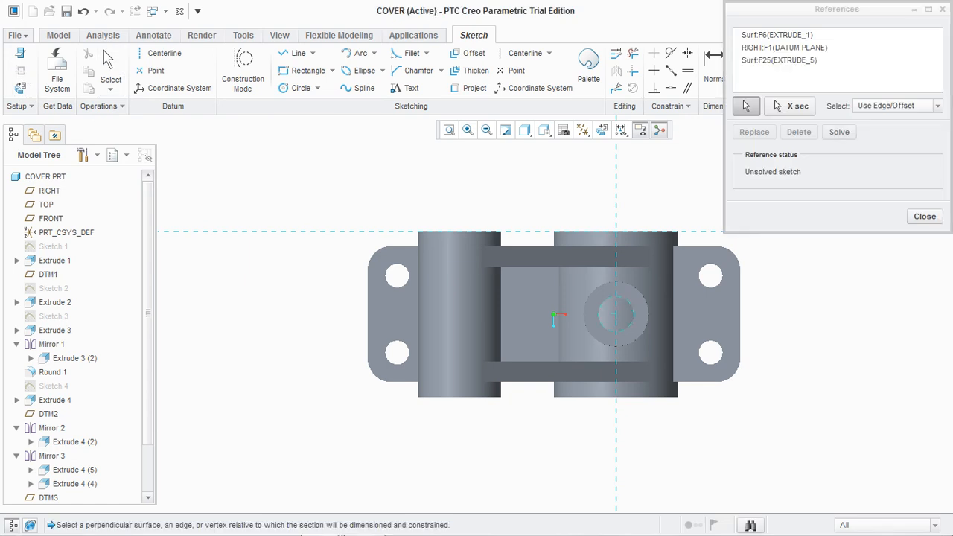
left_click(925, 216)
left_click(302, 90)
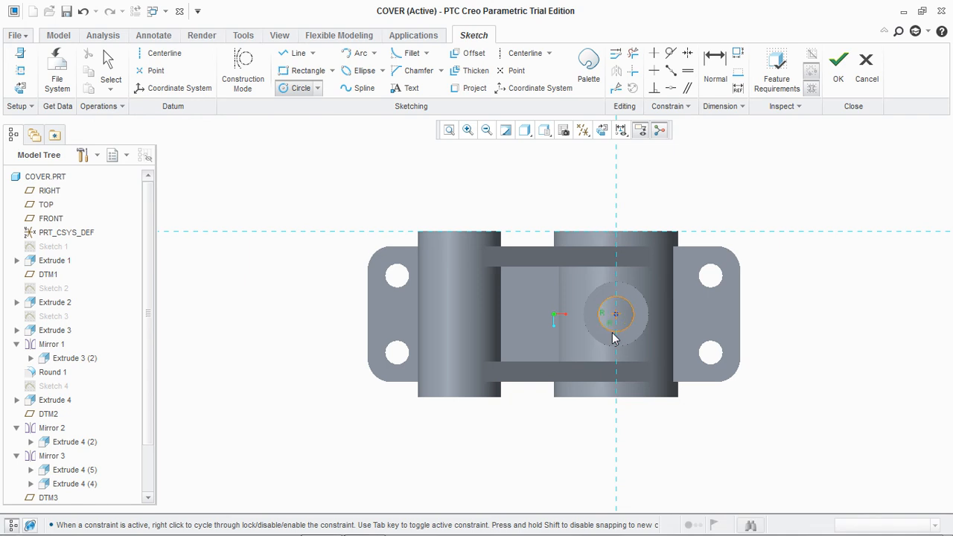
left_click(839, 65)
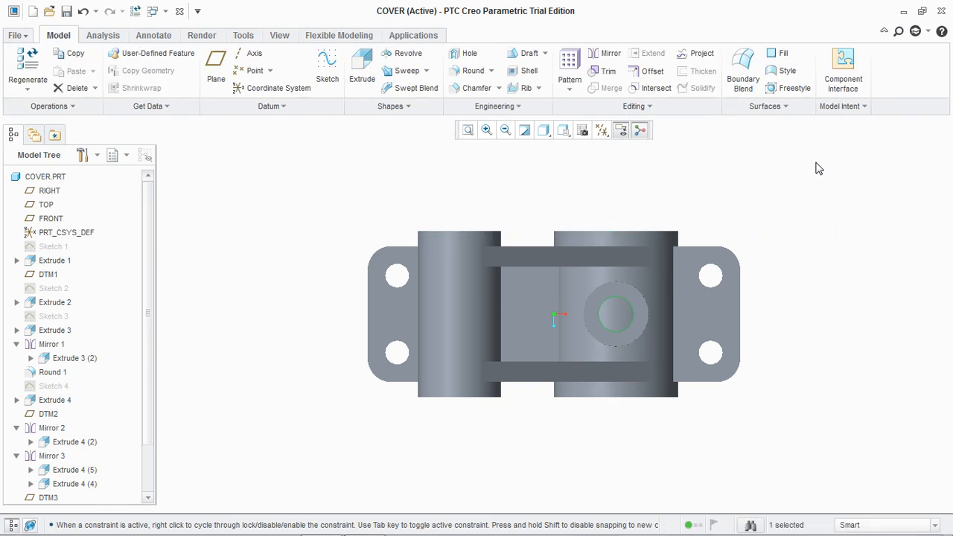
Step: Extrude the new circle as a material-removing cut through the half-ring wall below the boss
left_click(362, 68)
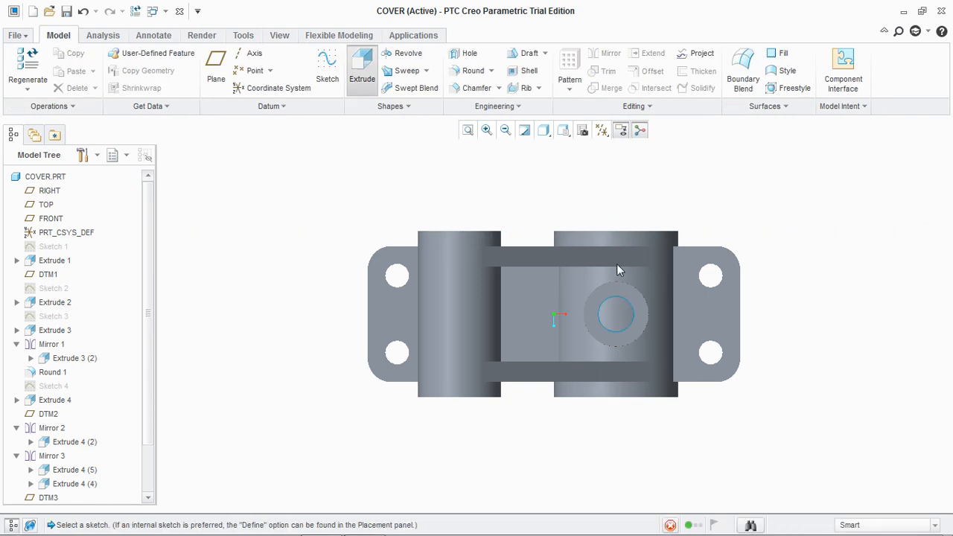
left_click(625, 306)
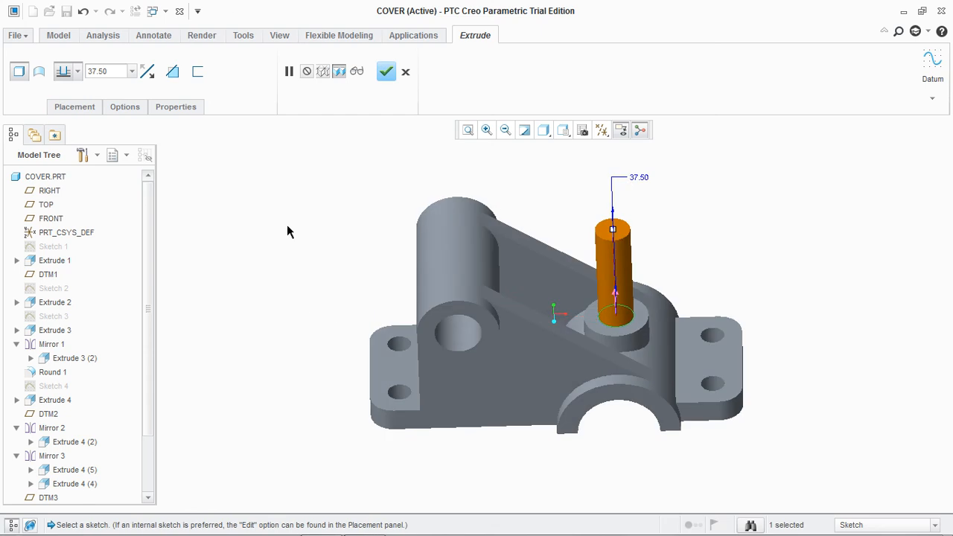
left_click(172, 77)
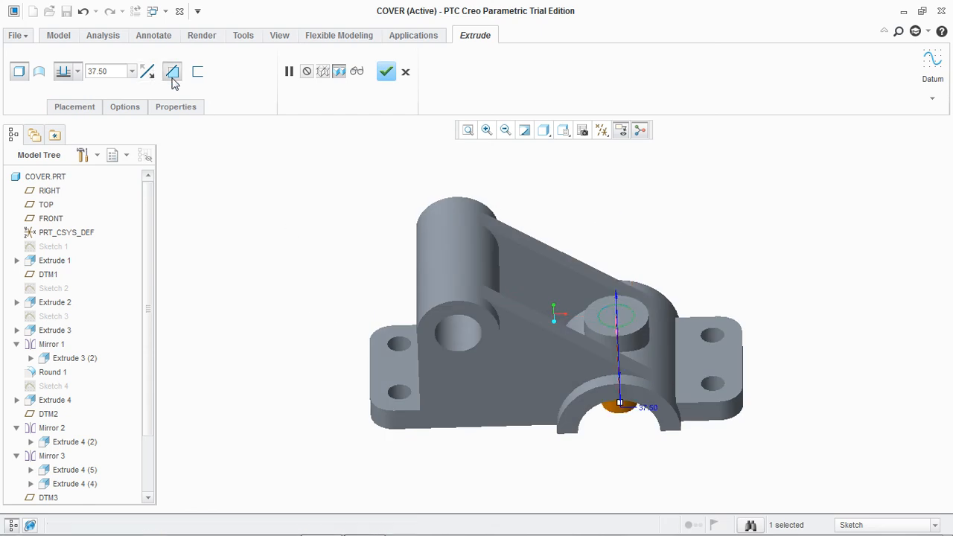
left_click(407, 75)
Step: Inspect the model in the FRONT view and from an angle, switching the display style to Shading With Reflections
mouse_move(266, 251)
middle_mouse_down()
mouse_move(295, 175)
mouse_move(265, 264)
middle_mouse_up()
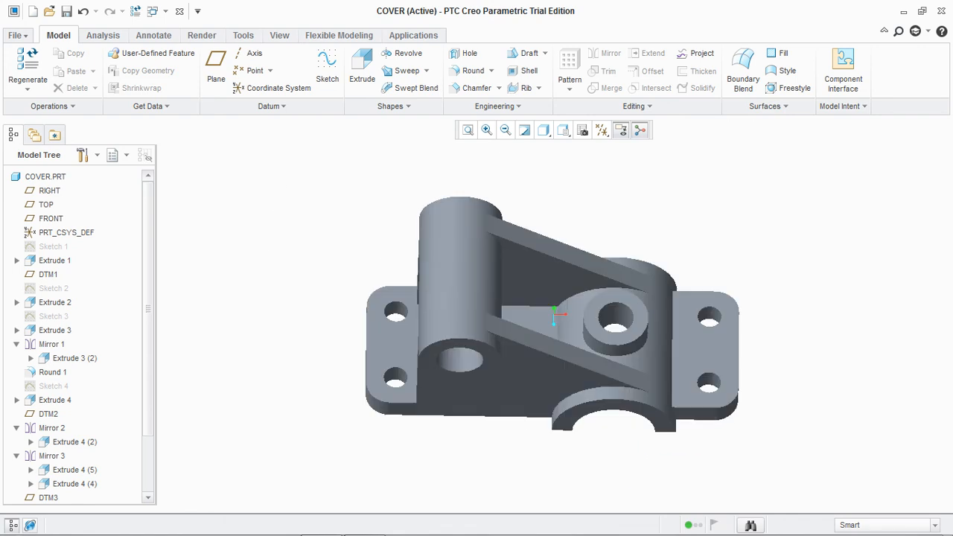
left_click(564, 130)
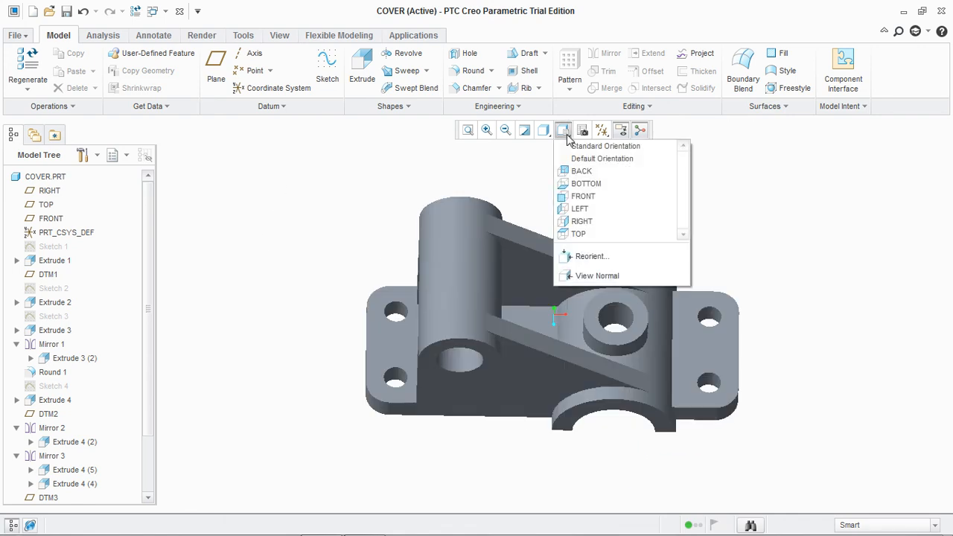
left_click(590, 197)
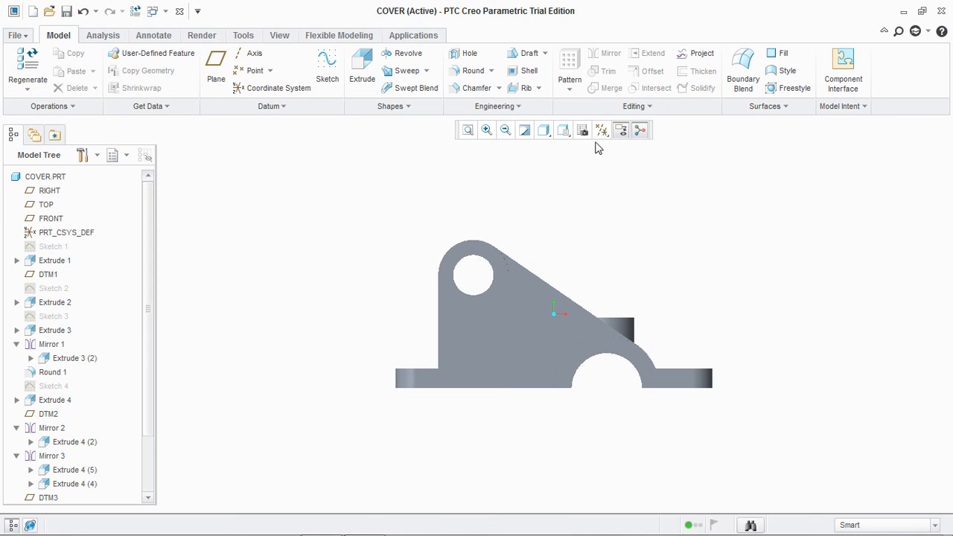
left_click(544, 130)
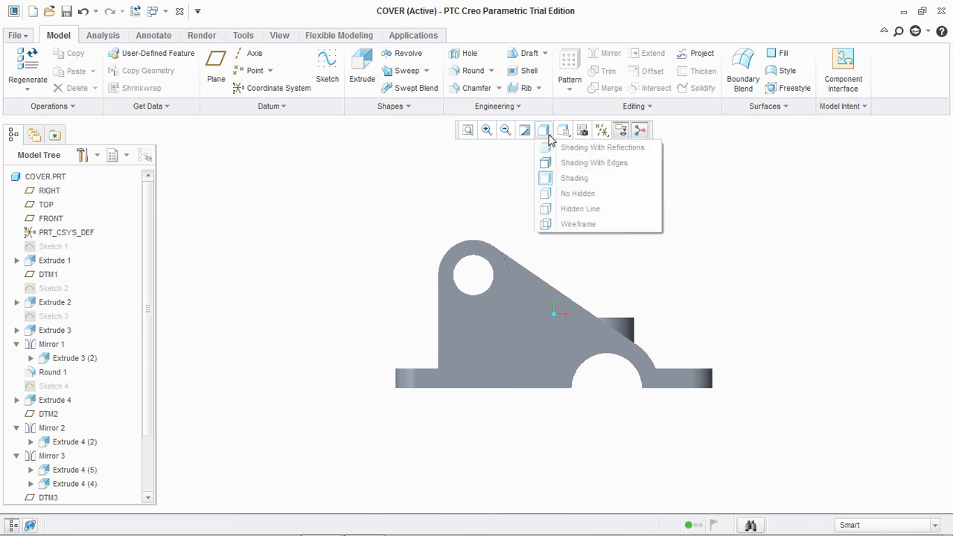
left_click(574, 179)
mouse_move(592, 204)
middle_mouse_down()
mouse_move(598, 230)
mouse_move(593, 192)
middle_mouse_up()
left_click(545, 132)
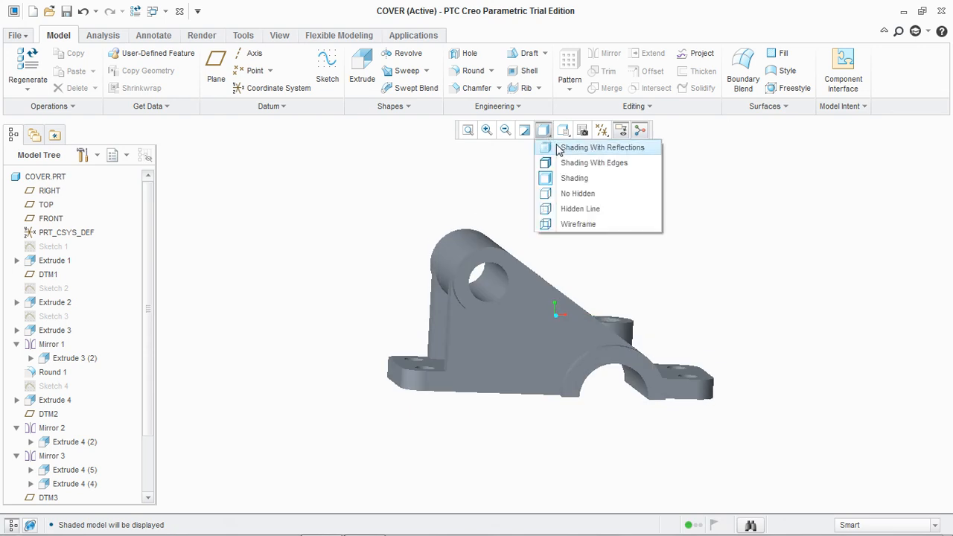
left_click(562, 152)
mouse_move(634, 213)
middle_mouse_down()
mouse_move(645, 166)
mouse_move(632, 198)
mouse_move(638, 253)
mouse_move(625, 213)
mouse_move(589, 203)
mouse_move(578, 211)
mouse_move(675, 262)
mouse_move(641, 279)
mouse_move(611, 242)
mouse_move(639, 246)
mouse_move(619, 240)
middle_mouse_up()
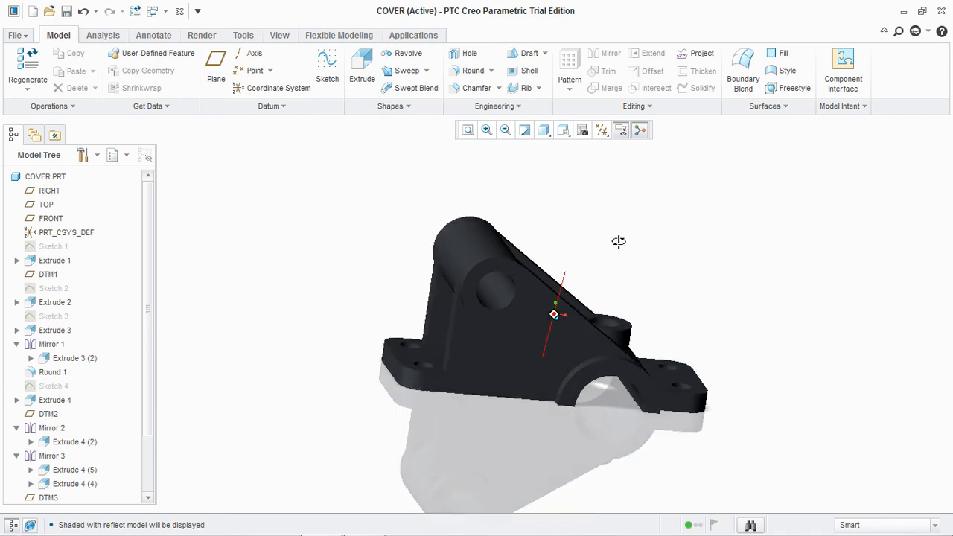
Step: Show the model in the FRONT view with the Hidden Line style and compare it with the reference drawing
left_click(564, 131)
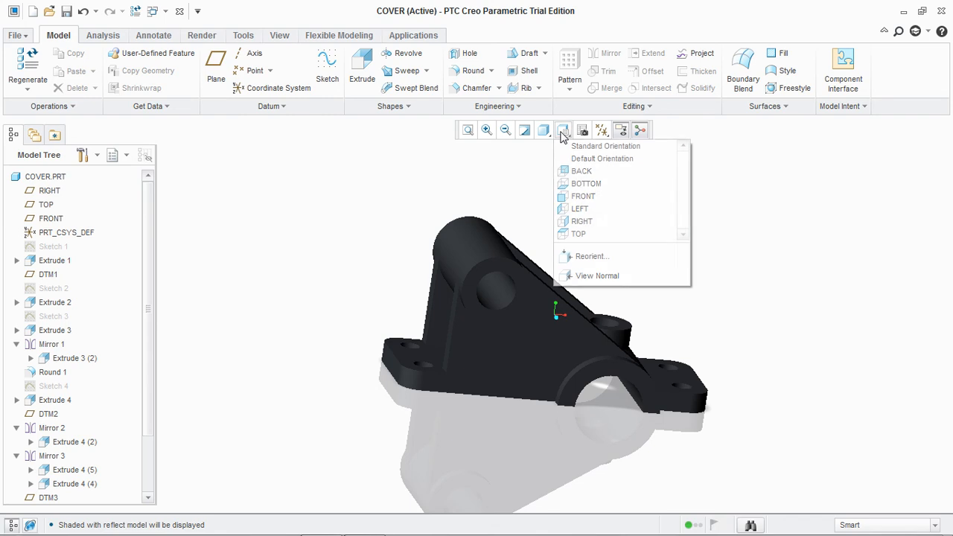
left_click(596, 208)
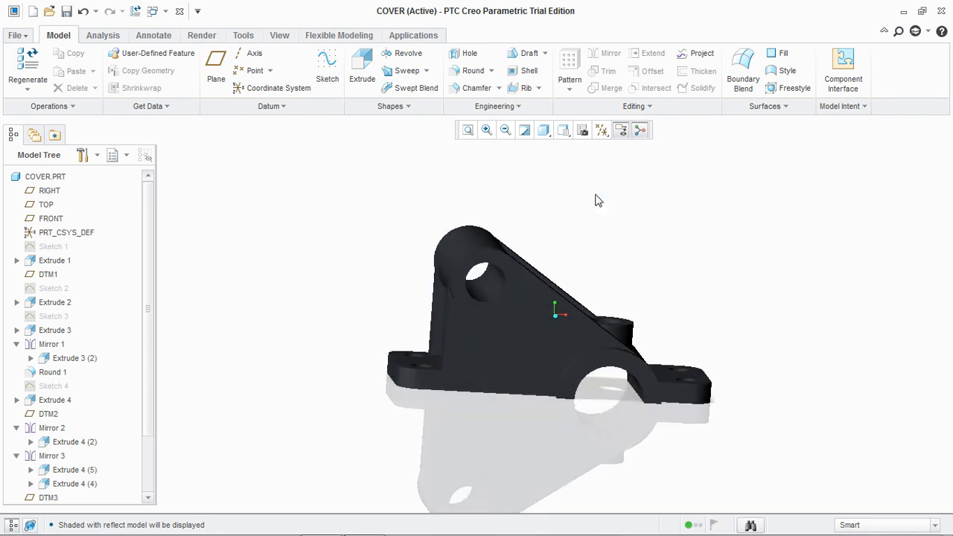
left_click(564, 134)
left_click(520, 199)
left_click(544, 130)
left_click(572, 208)
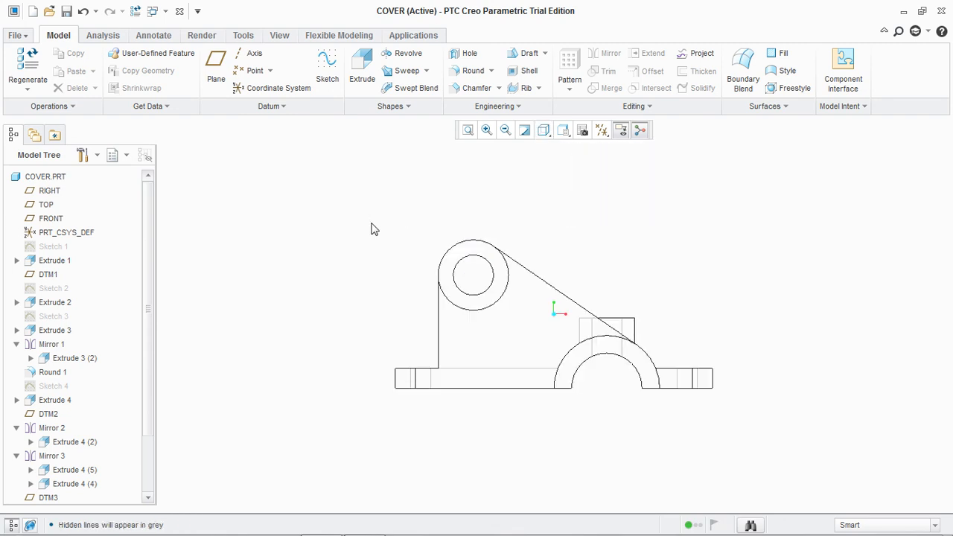
left_click(364, 524)
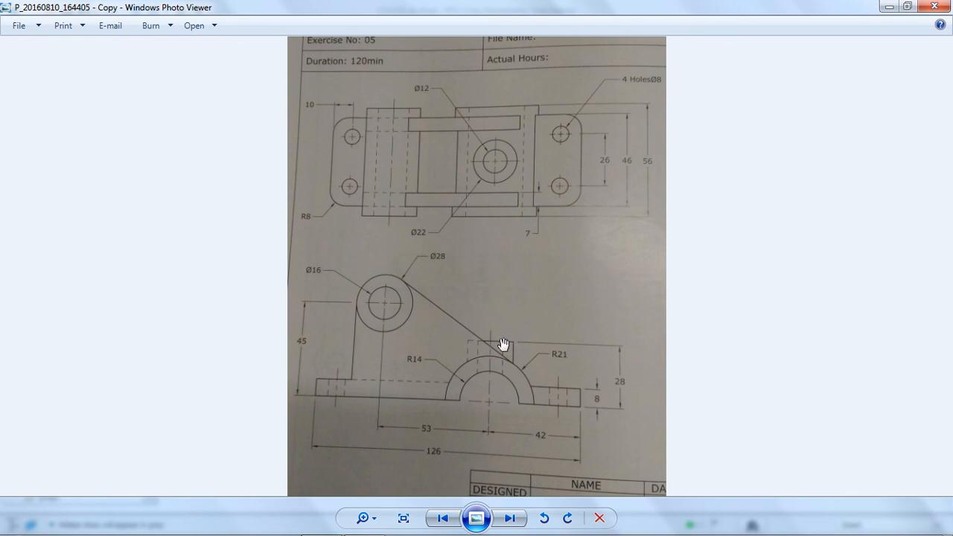
left_click(890, 7)
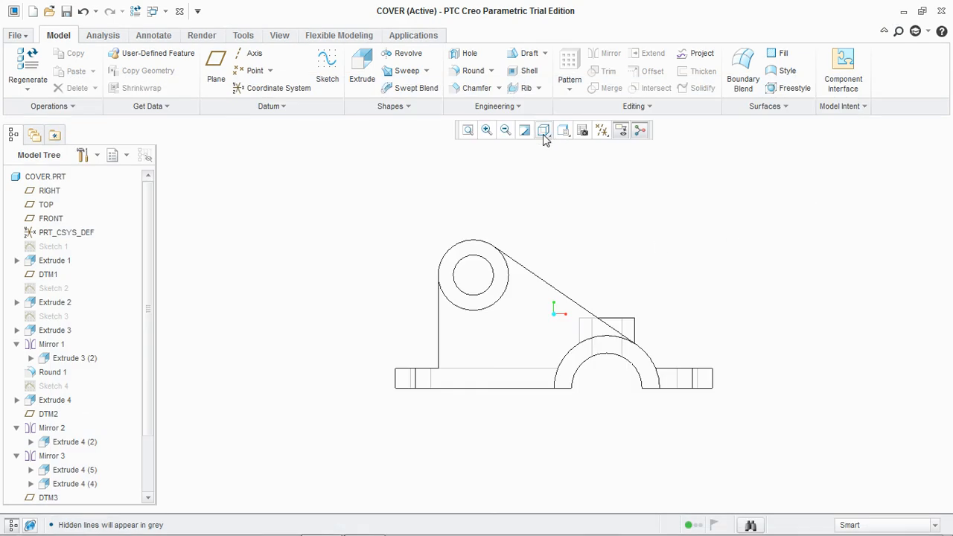
Step: Compare the model's TOP view with the reference drawing, close the drawing and return the model to its default orientation
left_click(564, 133)
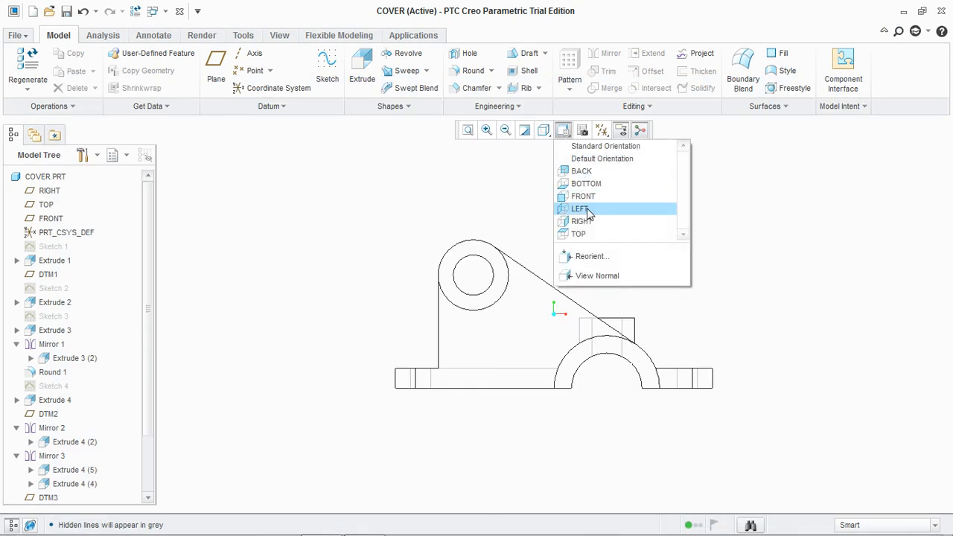
left_click(587, 233)
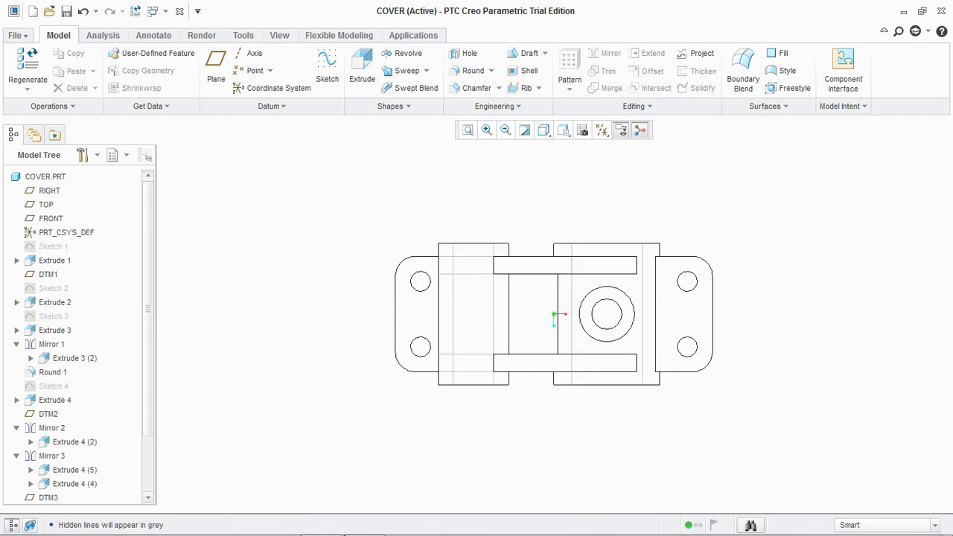
left_click(365, 529)
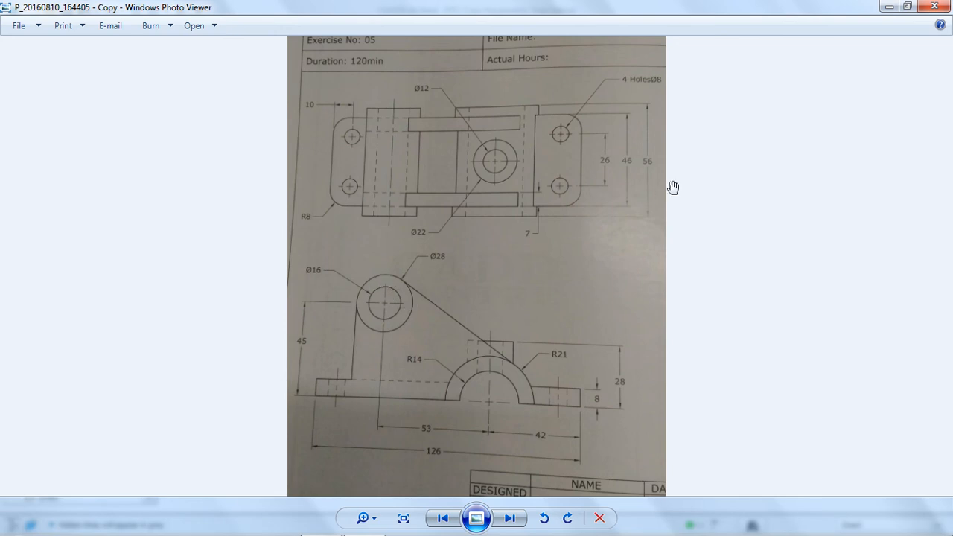
left_click(934, 7)
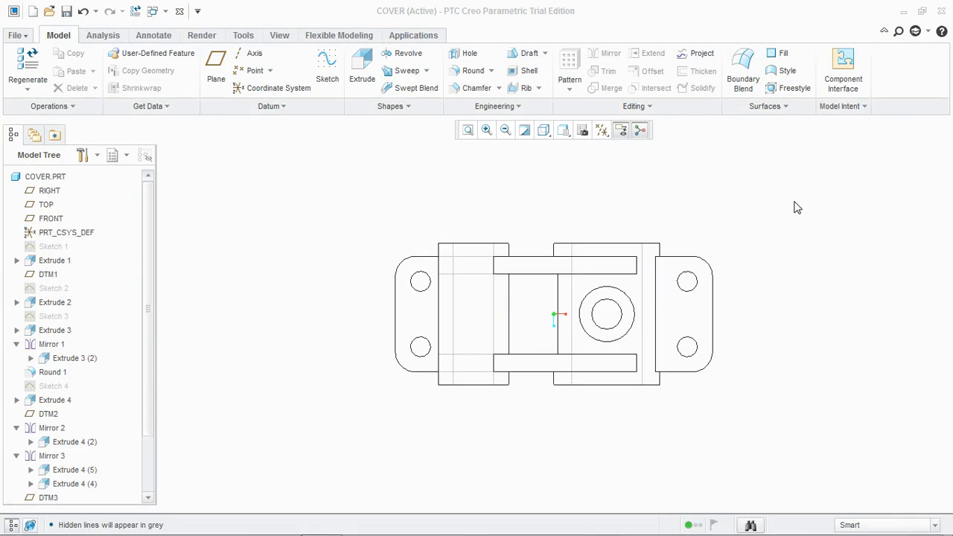
key("ctrl+d")
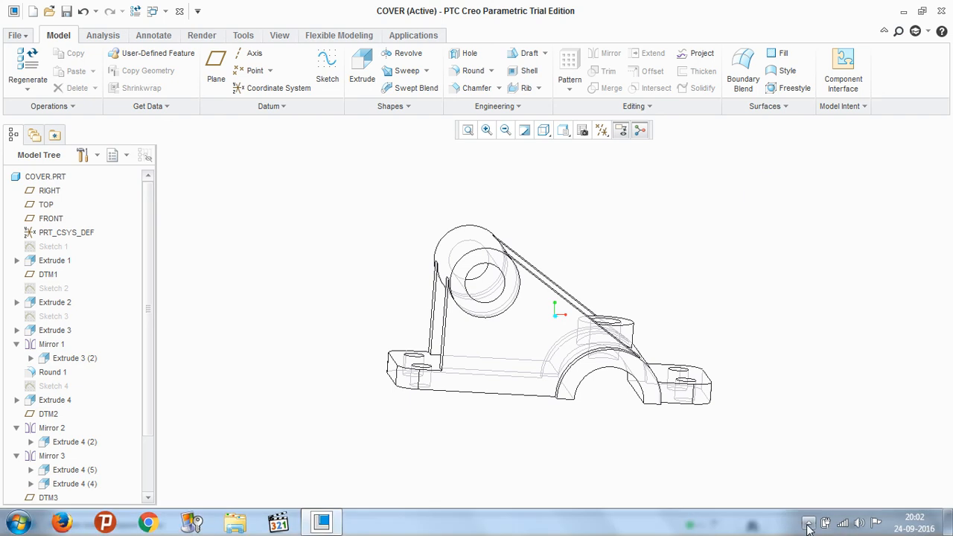